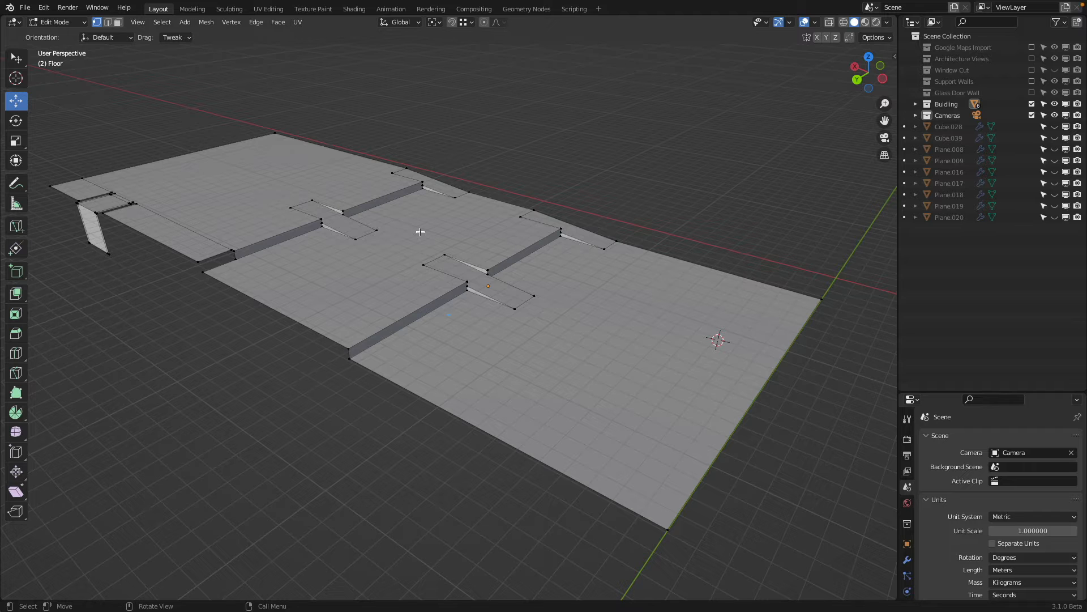
Show the floor mesh from directly above in wireframe shading
{"action": "key", "text": "KP_7"}
{"action": "middle_click_drag", "start_coordinate": [463, 194], "coordinate": [399, 235], "text": "shift"}
{"action": "key", "text": "z"}
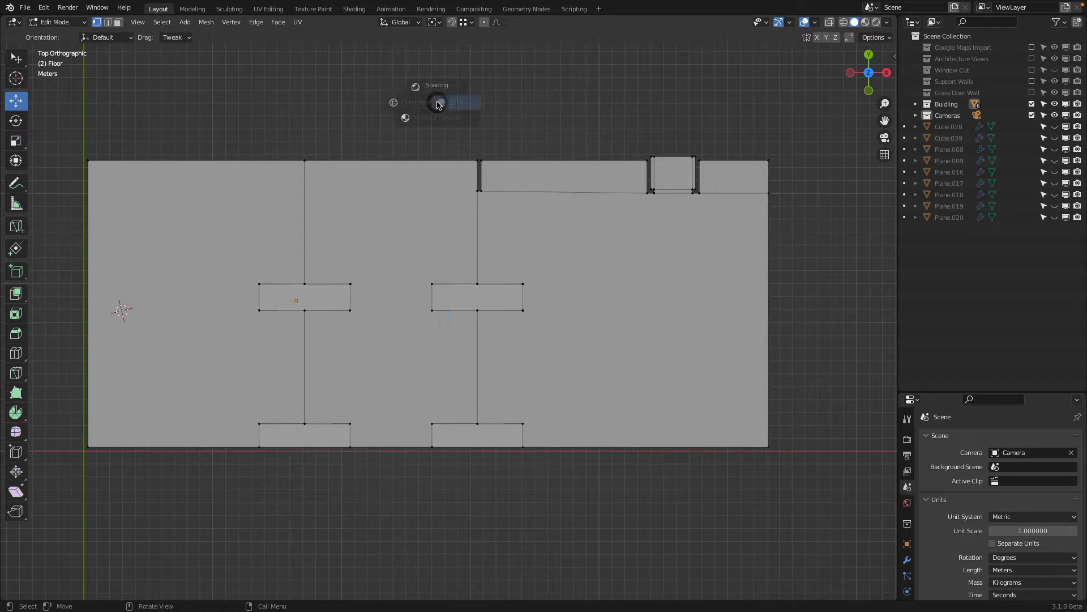
{"action": "left_click", "coordinate": [291, 170]}
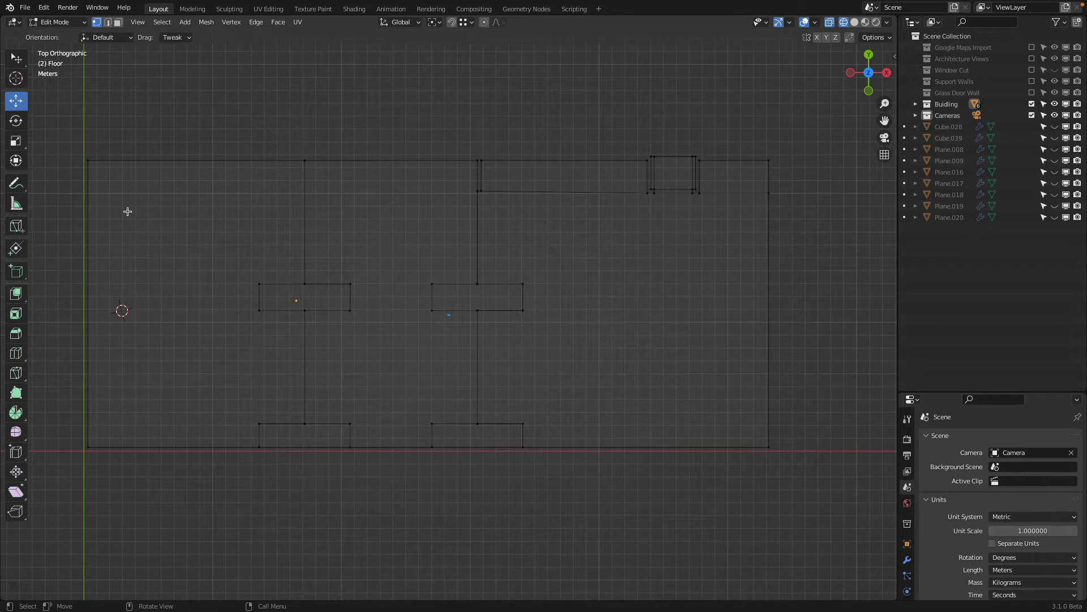
{"action": "key", "text": "k"}
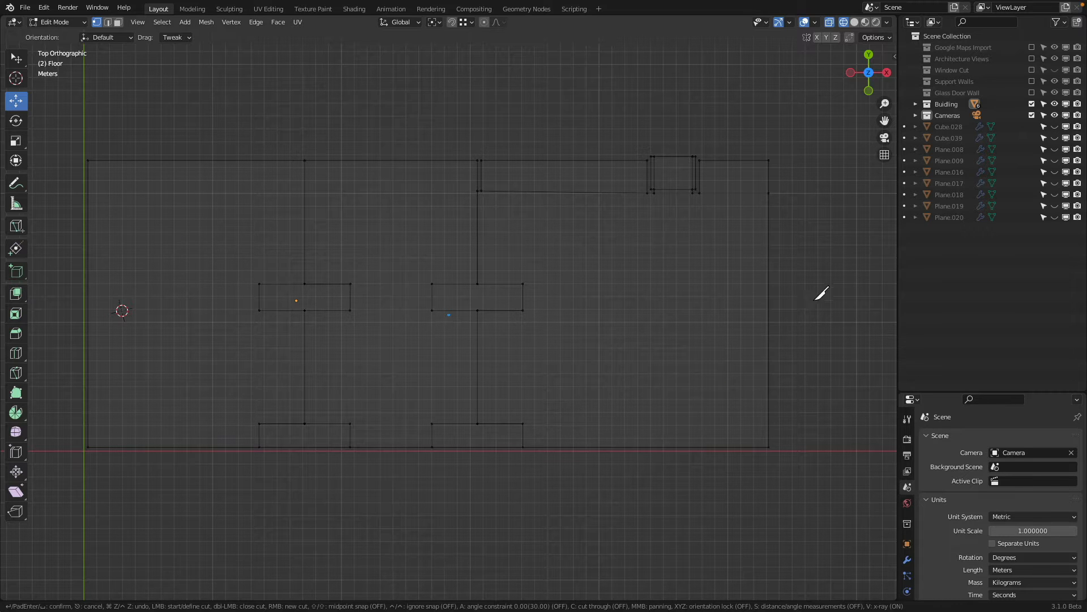
{"action": "left_click", "coordinate": [792, 243]}
{"action": "key", "text": "x"}
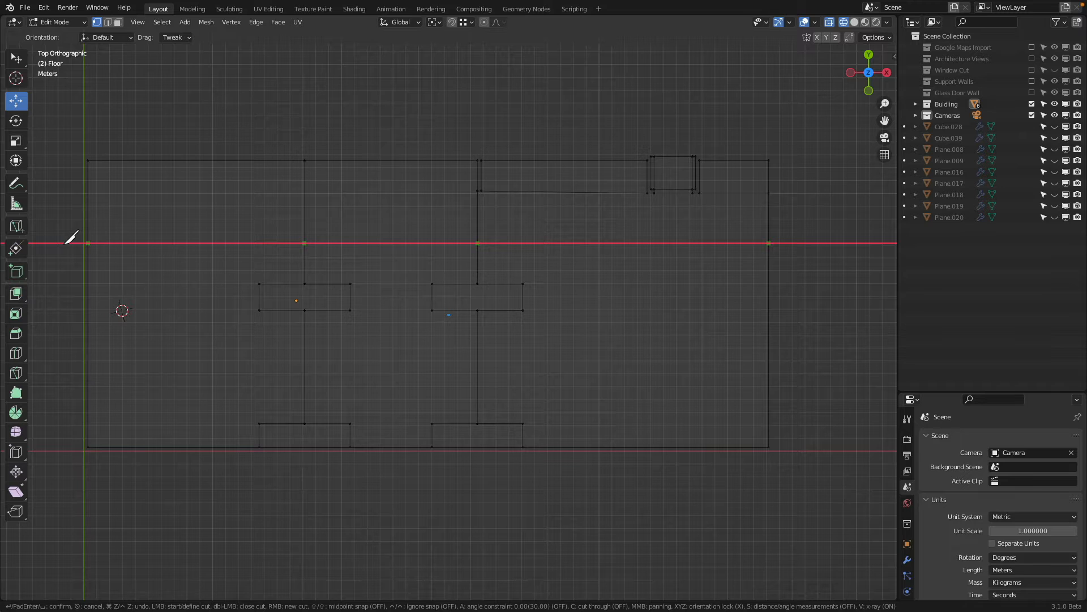
{"action": "key", "text": "c"}
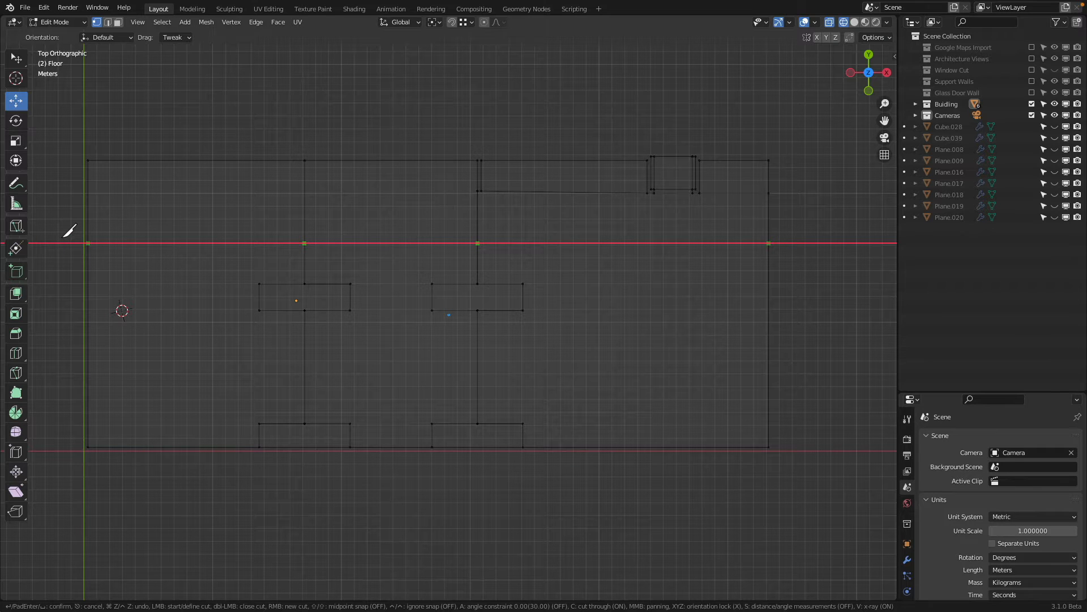
{"action": "key", "text": "Escape"}
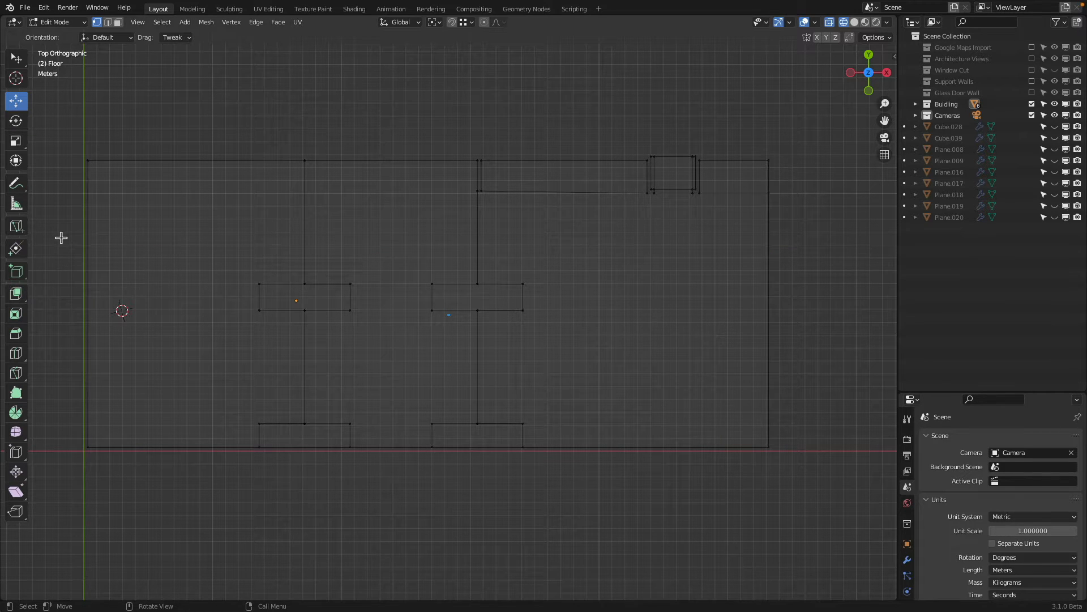
Knife-cut straight across the whole floor along the X axis, with cut-through on, between the back recesses and the inner stair openings
{"action": "key", "text": "k"}
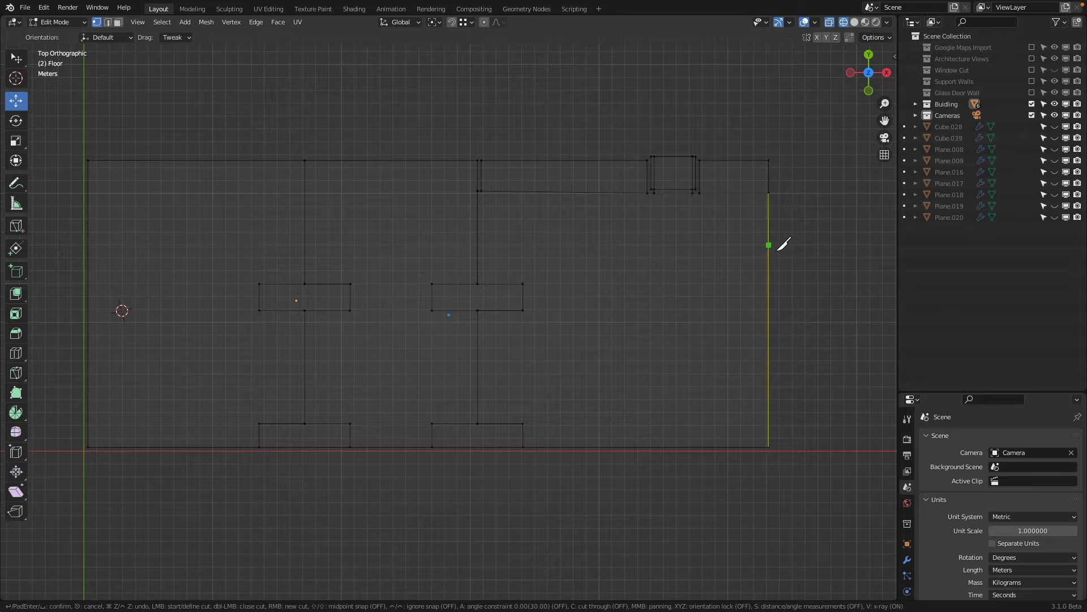
{"action": "left_click", "coordinate": [804, 244]}
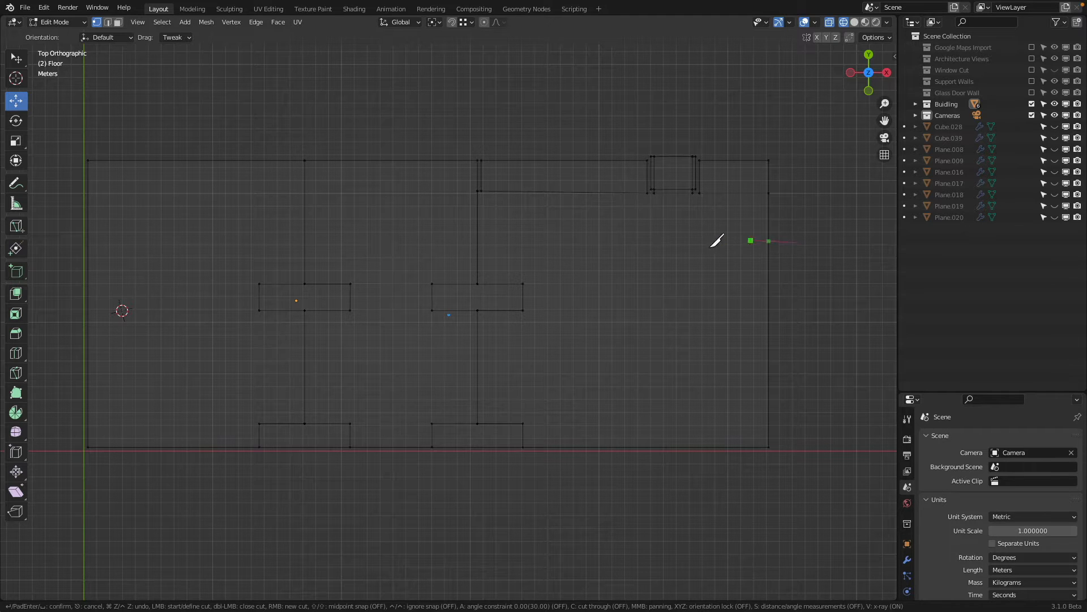
{"action": "key", "text": "c"}
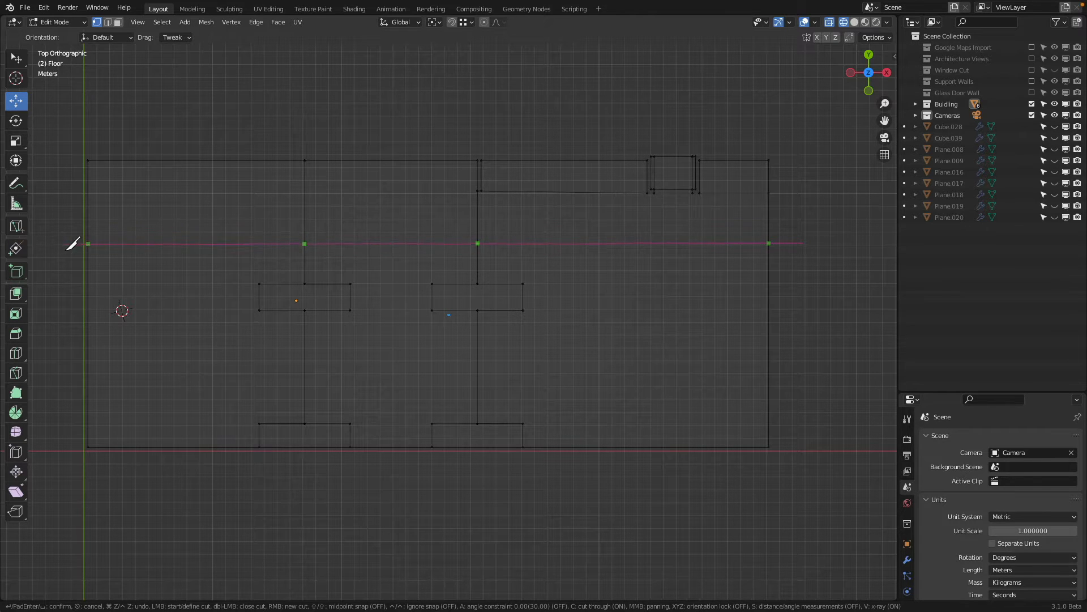
{"action": "key", "text": "x"}
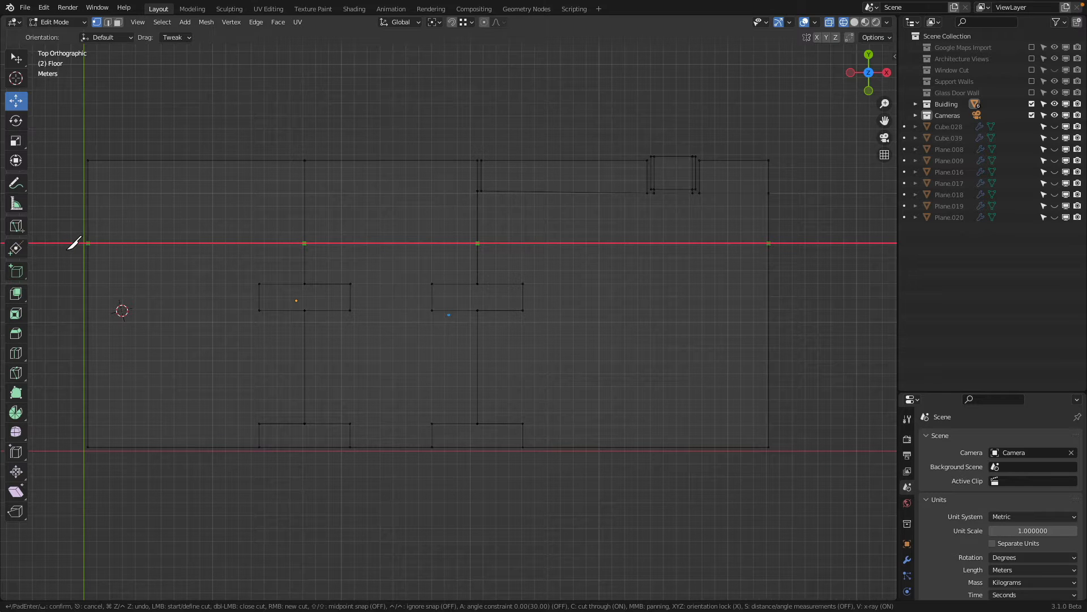
{"action": "left_click", "coordinate": [71, 243]}
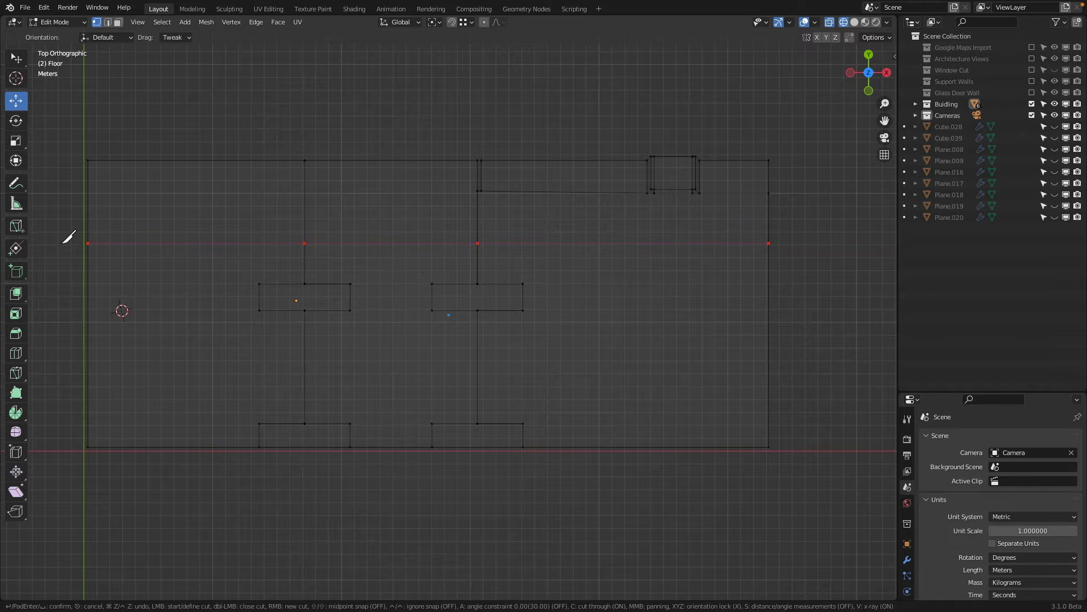
{"action": "key", "text": "Return"}
Delete all floor vertices on the side of the cut that contains the four stair openings
{"action": "middle_click_drag", "start_coordinate": [95, 242], "coordinate": [417, 152]}
{"action": "scroll", "coordinate": [440, 171], "scroll_direction": "down", "scroll_amount": 2}
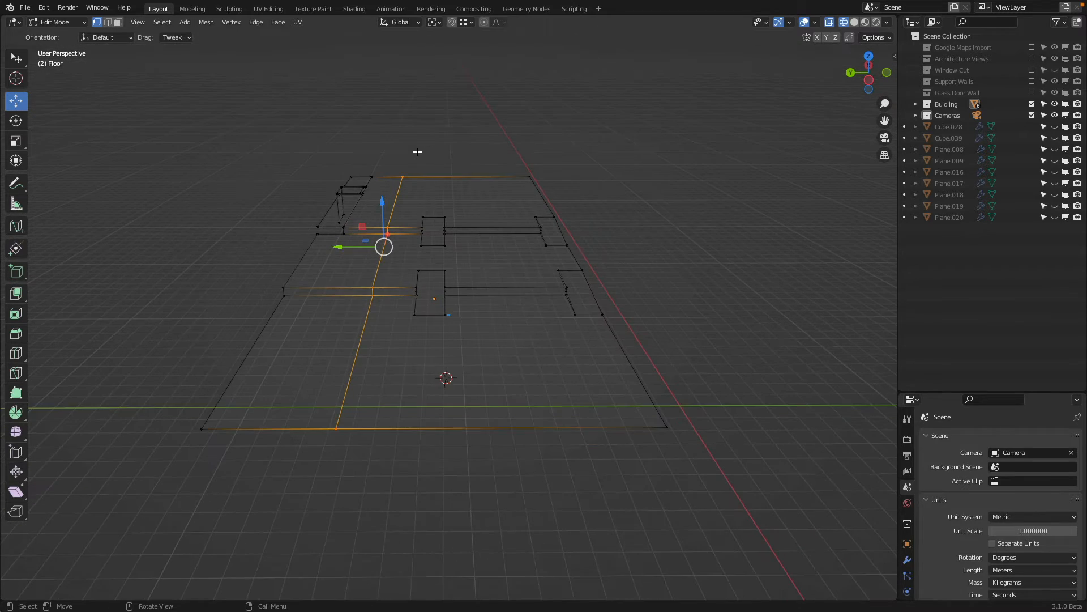
{"action": "key", "text": "a"}
{"action": "key", "text": "alt+a"}
{"action": "key", "text": "b"}
{"action": "left_click_drag", "start_coordinate": [413, 142], "coordinate": [739, 516]}
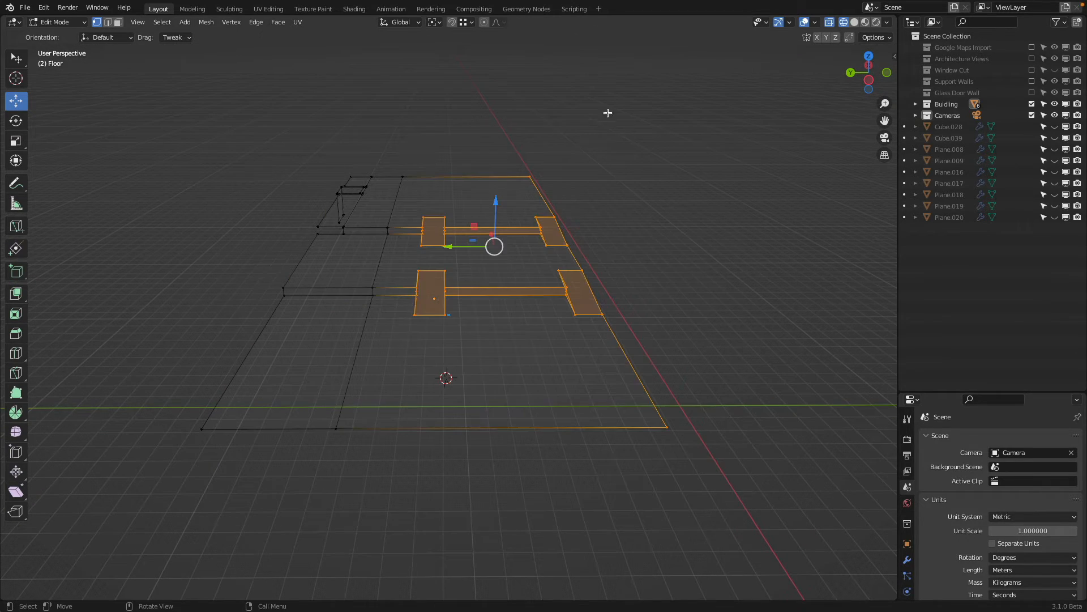
{"action": "key", "text": "x"}
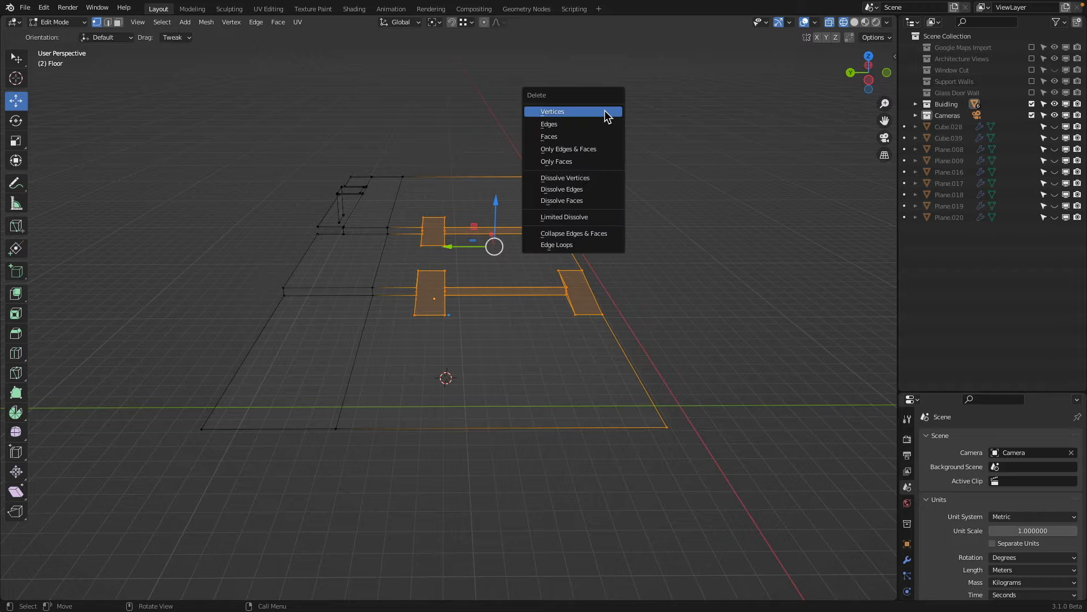
{"action": "left_click", "coordinate": [607, 114]}
Show the Architecture Views collection and extend the floor's complete cut edge over the plan, extruding the last strip about 4.88 m in negative Y
{"action": "left_click", "coordinate": [385, 260], "text": "alt"}
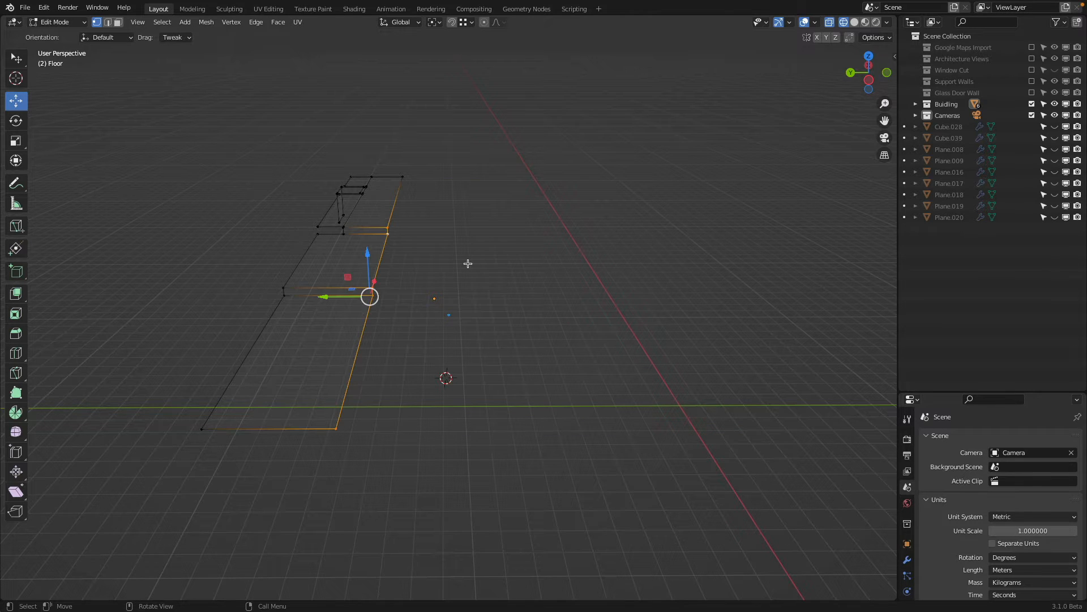
{"action": "left_click", "coordinate": [408, 167], "text": "shift"}
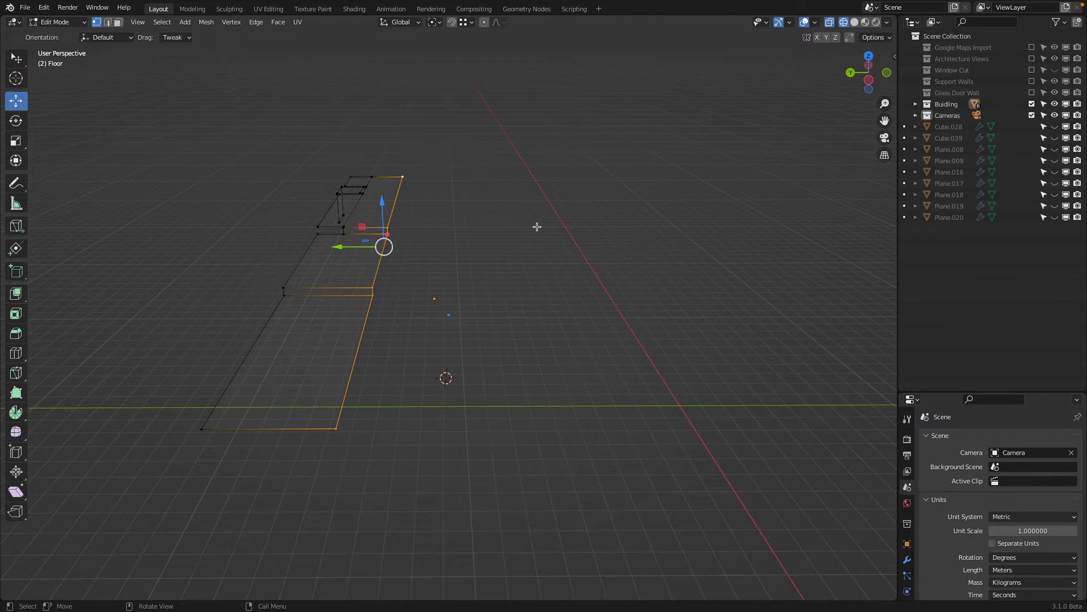
{"action": "left_click", "coordinate": [869, 56]}
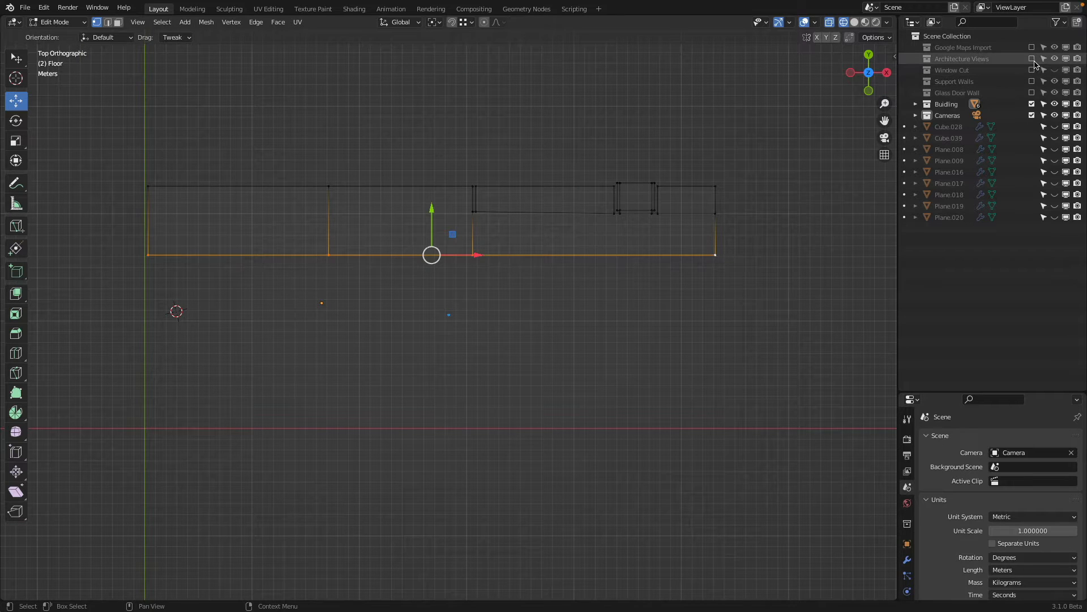
{"action": "left_click", "coordinate": [1032, 58]}
{"action": "scroll", "coordinate": [448, 314], "scroll_direction": "up", "scroll_amount": 3}
{"action": "left_click_drag", "start_coordinate": [423, 168], "coordinate": [423, 345]}
{"action": "left_click", "coordinate": [418, 362]}
{"action": "scroll", "coordinate": [413, 327], "scroll_direction": "down", "scroll_amount": 2}
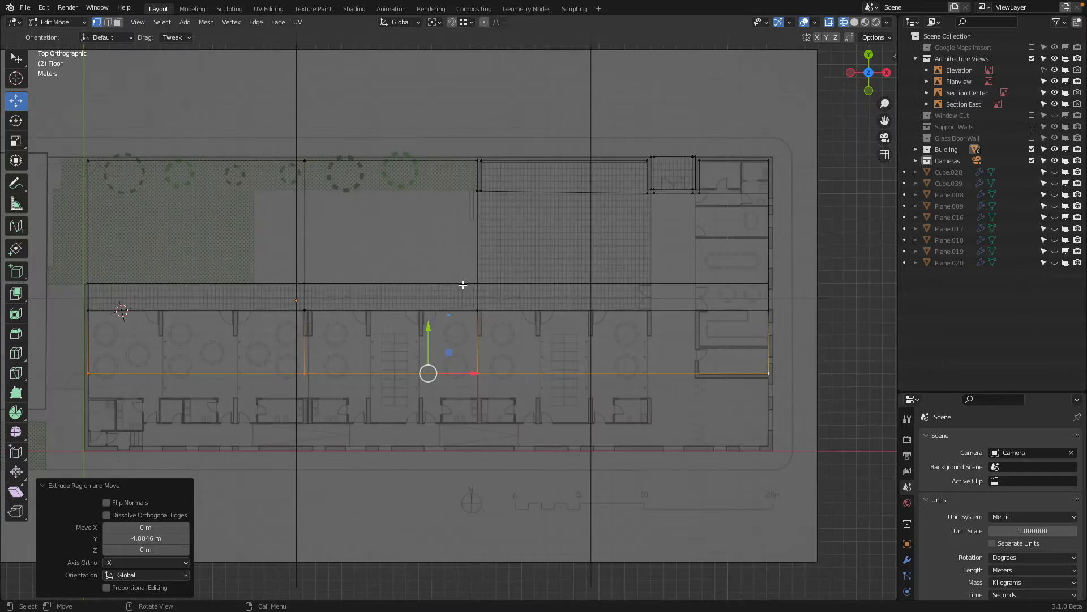
Hide the Architecture Views collection and return the viewport to solid shading
{"action": "middle_click_drag", "start_coordinate": [463, 284], "coordinate": [527, 238]}
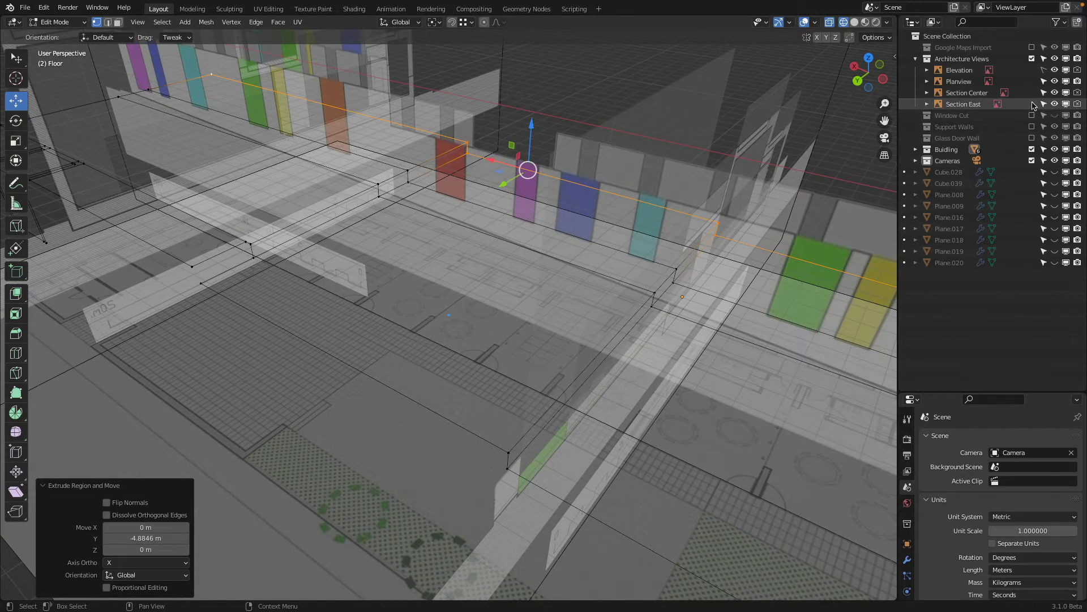
{"action": "left_click", "coordinate": [1033, 58]}
{"action": "key", "text": "z"}
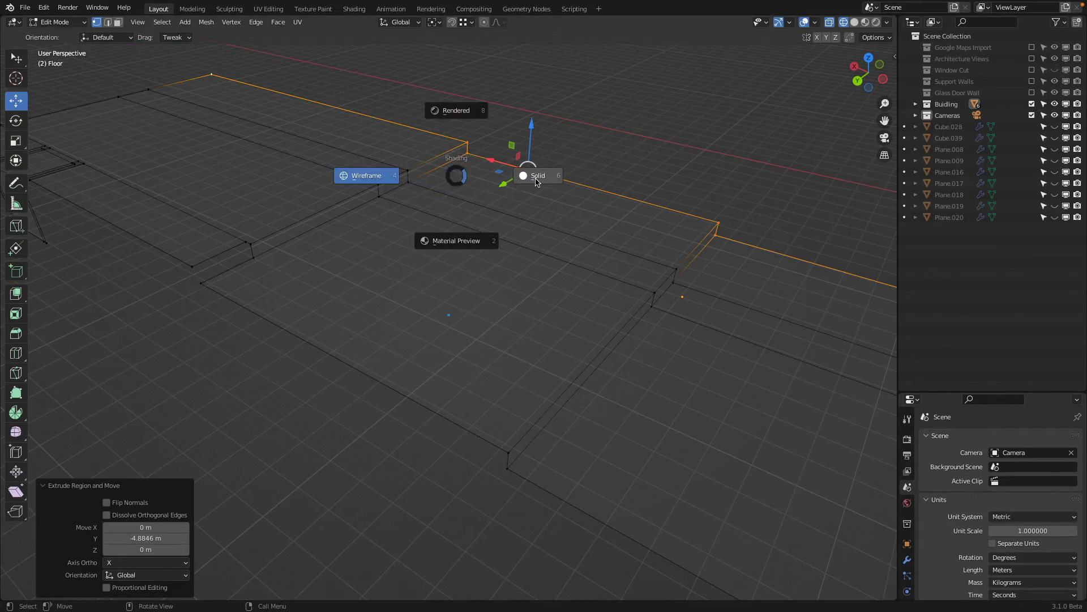
{"action": "left_click", "coordinate": [528, 176]}
Turn on the Face Orientation overlay to check the floor's normals at the level change
{"action": "middle_click_drag", "start_coordinate": [419, 169], "coordinate": [427, 181], "text": "shift"}
{"action": "scroll", "coordinate": [427, 180], "scroll_direction": "up", "scroll_amount": 3}
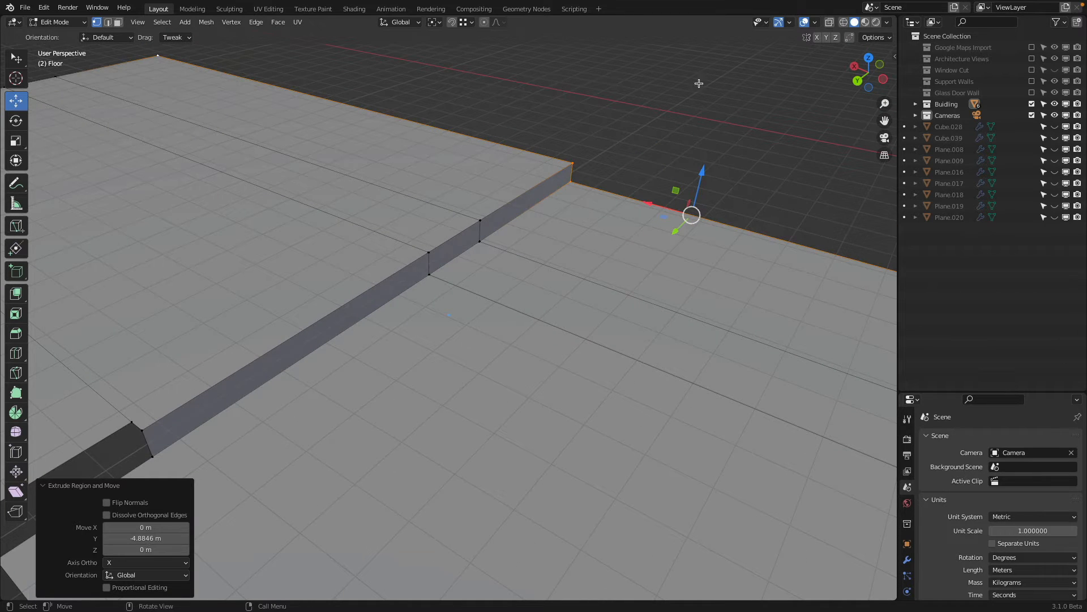
{"action": "left_click", "coordinate": [816, 22]}
{"action": "left_click", "coordinate": [785, 240]}
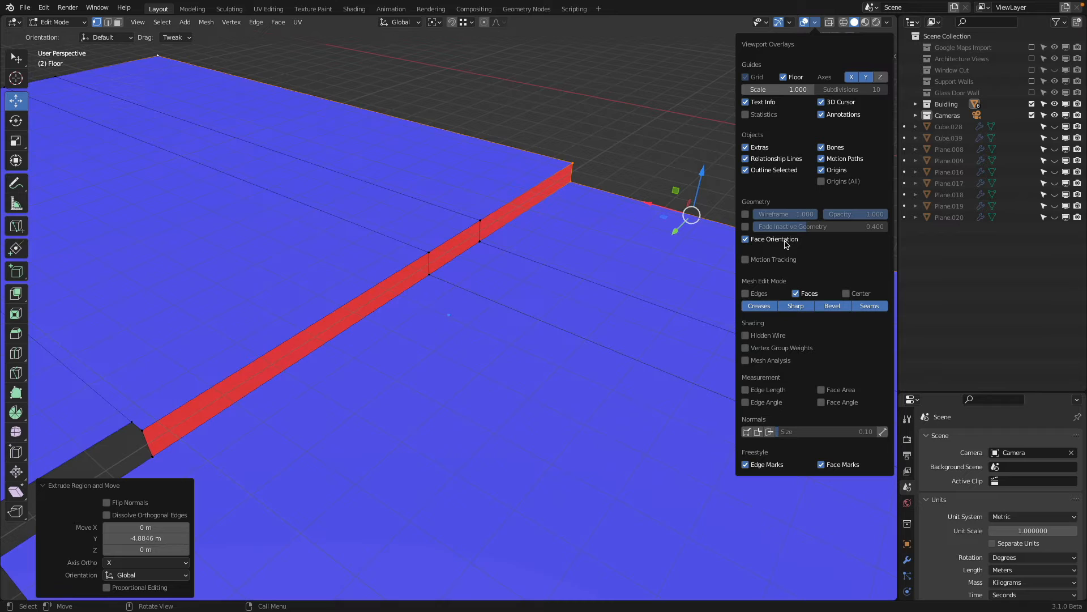
Recalculate the normals of all floor faces to the outside, and turn off the Face Orientation overlay
{"action": "left_click", "coordinate": [118, 22]}
{"action": "left_click", "coordinate": [357, 311]}
{"action": "left_click", "coordinate": [490, 223], "text": "ctrl"}
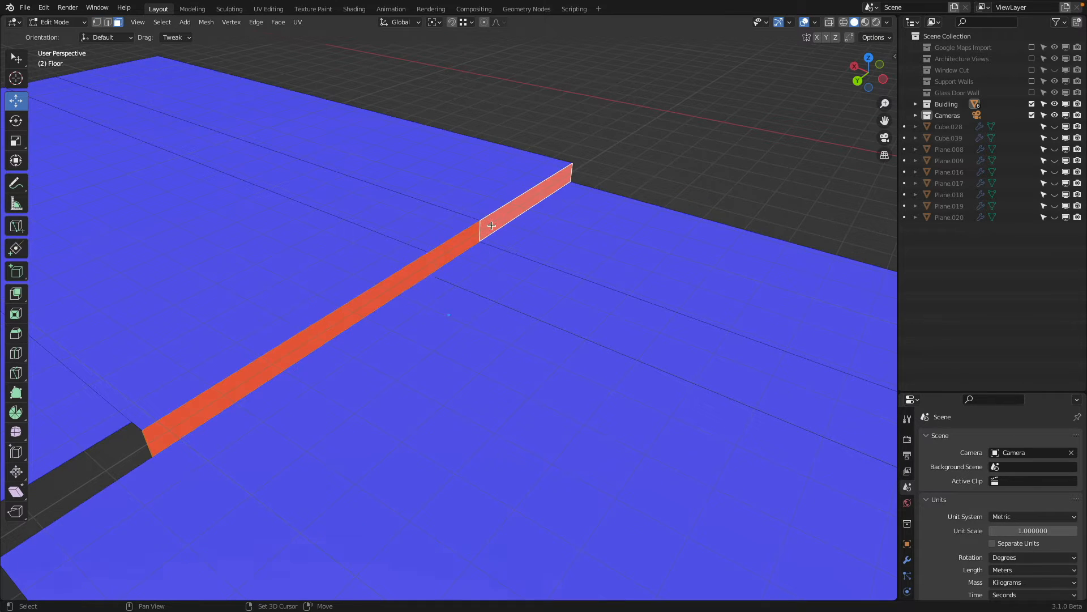
{"action": "left_click", "coordinate": [184, 22]}
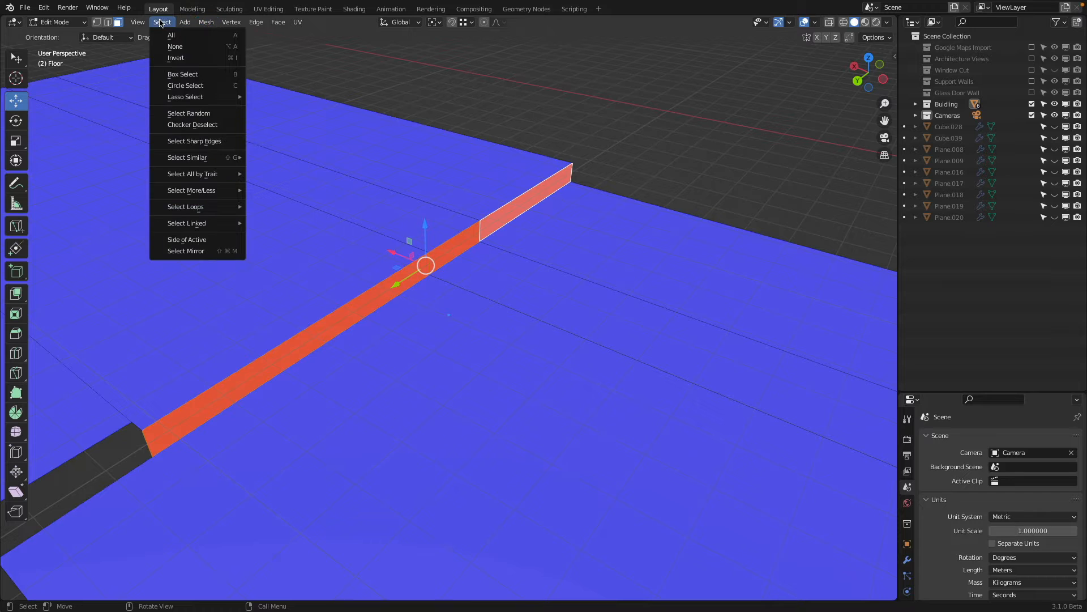
{"action": "left_click", "coordinate": [416, 164], "text": "shift"}
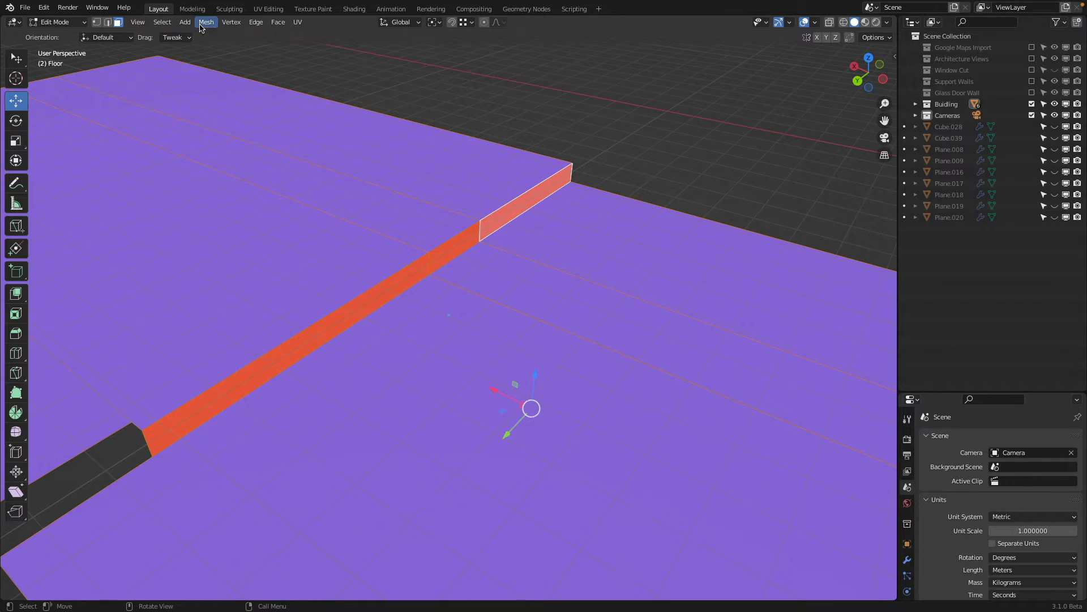
{"action": "left_click", "coordinate": [206, 22]}
{"action": "mouse_move", "coordinate": [229, 208]}
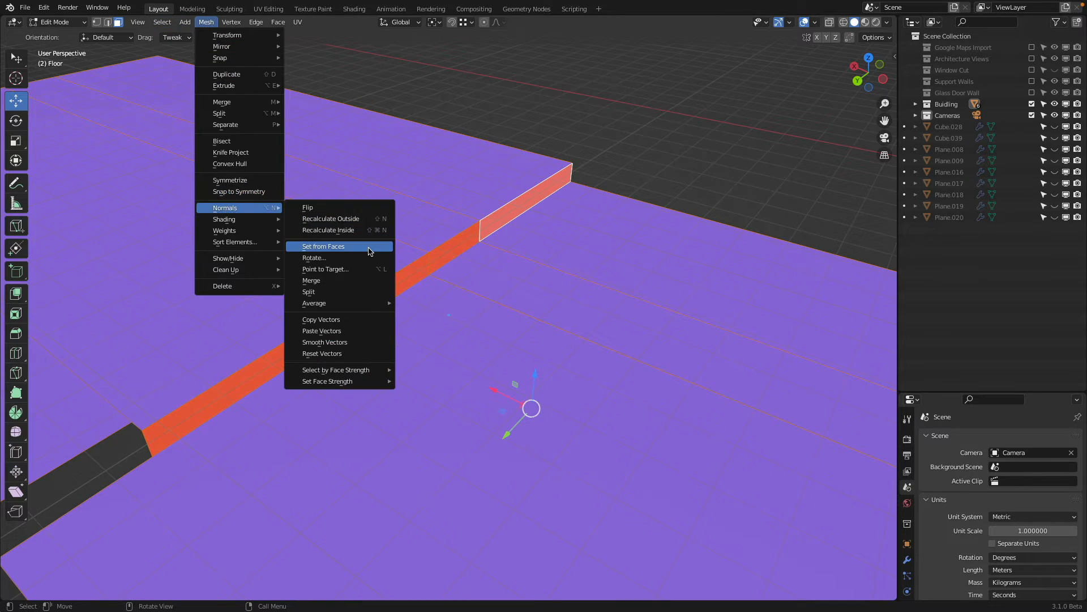
{"action": "left_click", "coordinate": [366, 219]}
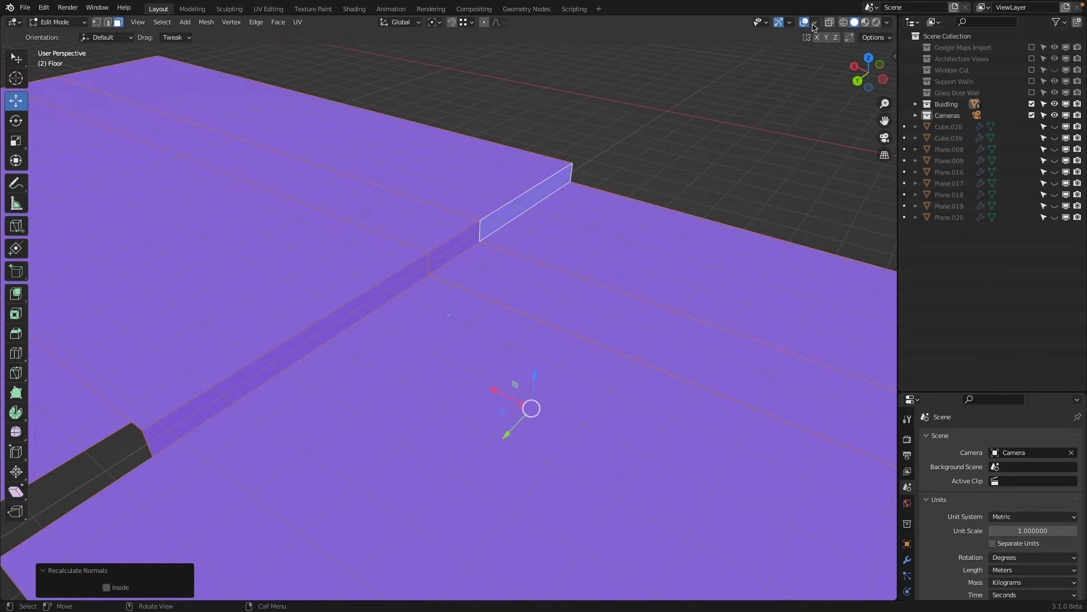
{"action": "left_click", "coordinate": [814, 23]}
{"action": "left_click", "coordinate": [746, 239]}
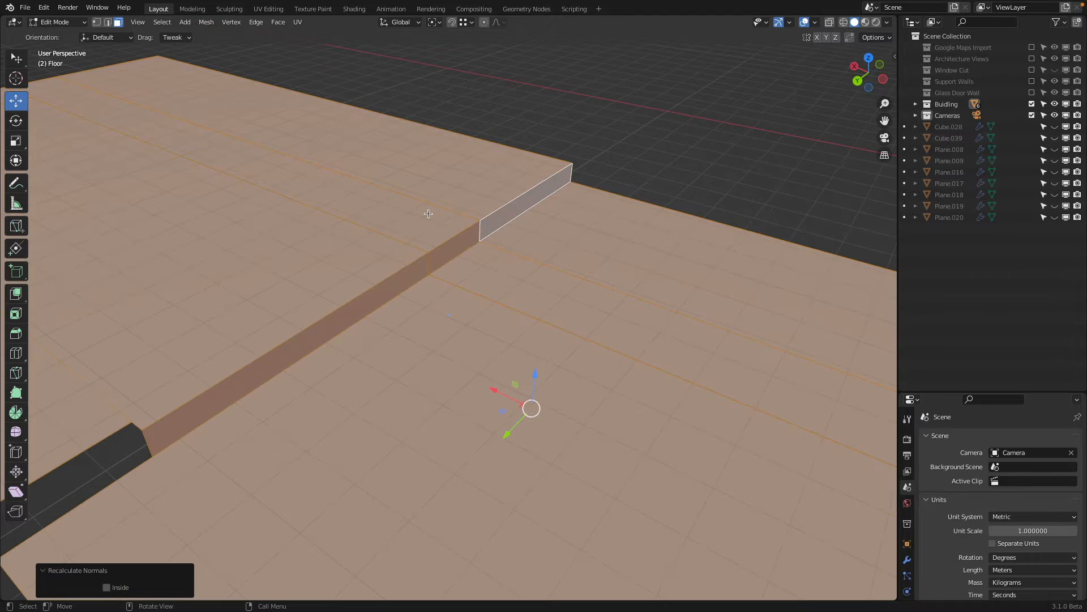
Add one centred horizontal loop cut along the vertical riser between the two floor levels
{"action": "middle_click_drag", "start_coordinate": [428, 211], "coordinate": [403, 205]}
{"action": "left_click", "coordinate": [97, 22]}
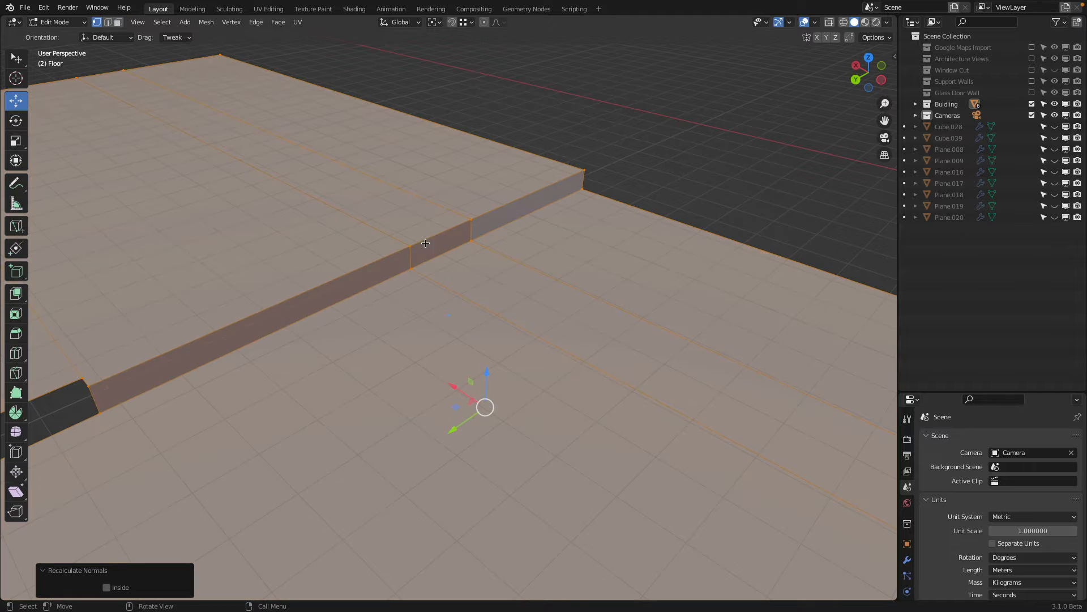
{"action": "left_click", "coordinate": [410, 247]}
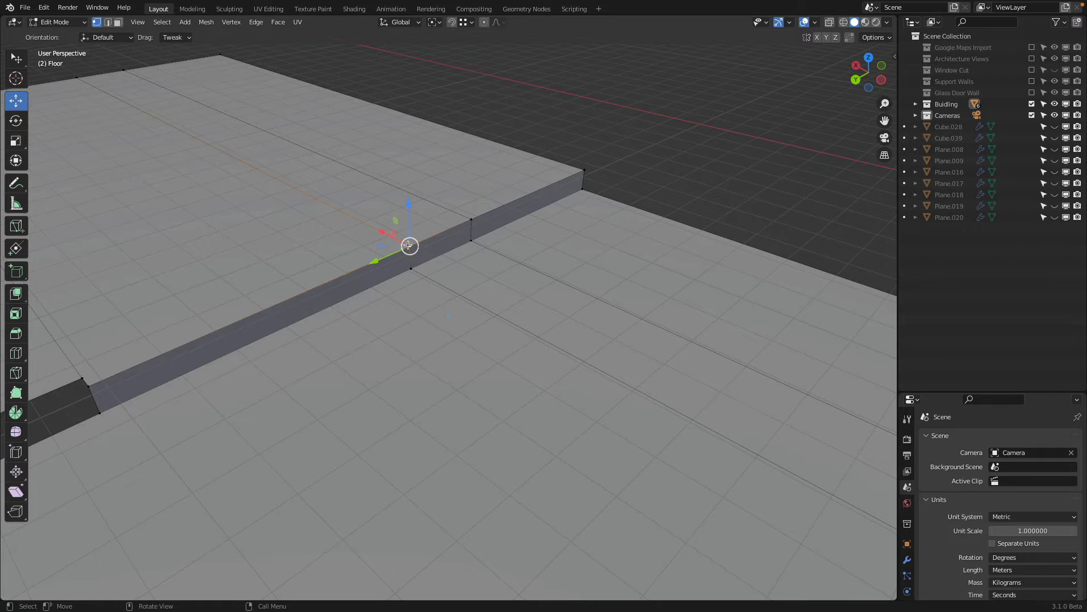
{"action": "scroll", "coordinate": [451, 230], "scroll_direction": "up", "scroll_amount": 2}
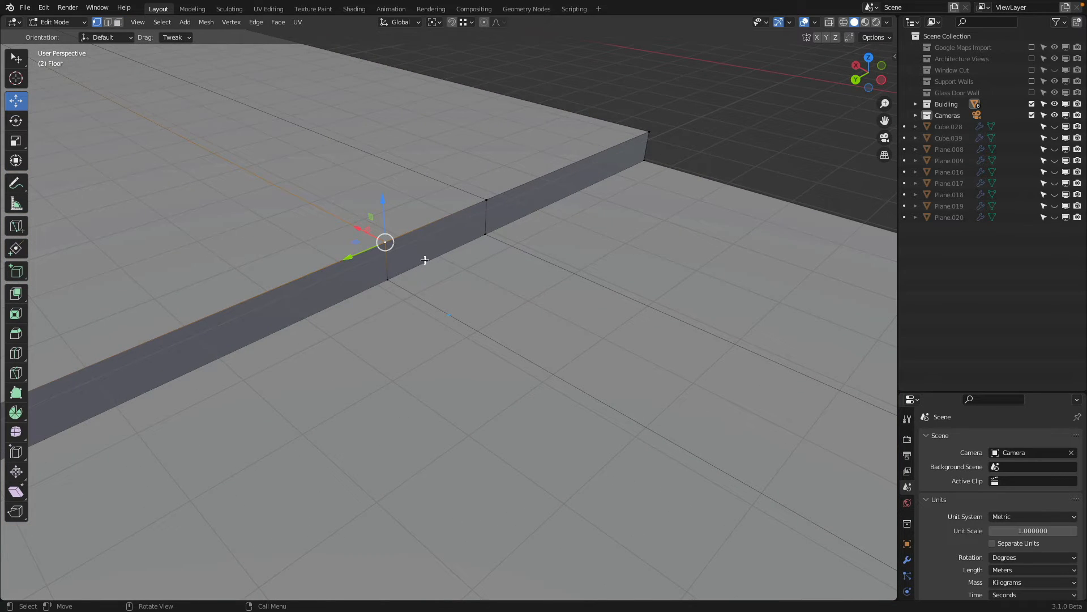
{"action": "key", "text": "ctrl+r"}
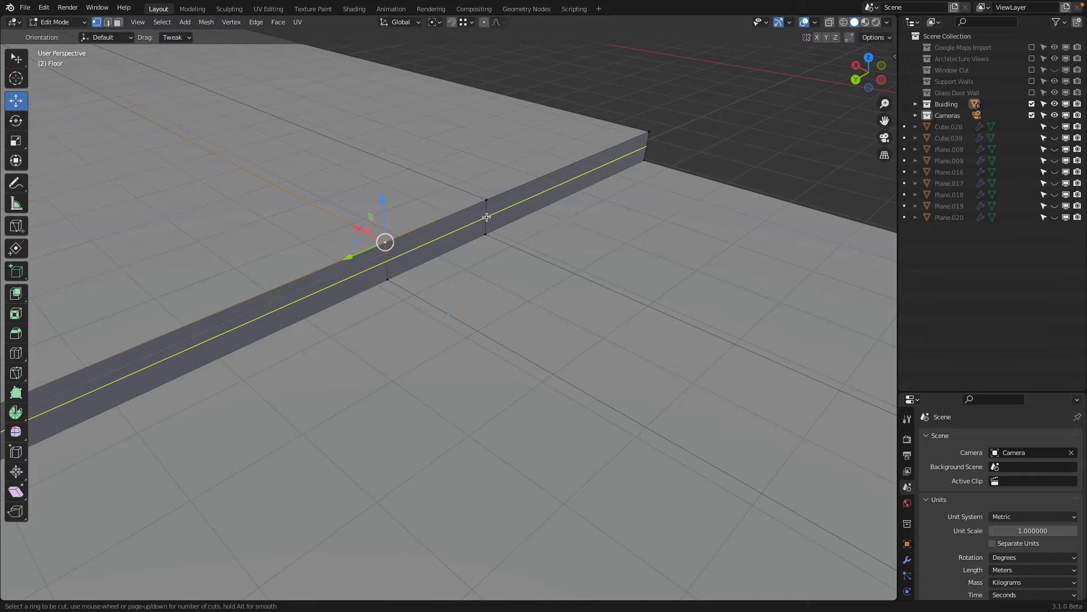
{"action": "left_click", "coordinate": [487, 216]}
{"action": "right_click", "coordinate": [486, 217]}
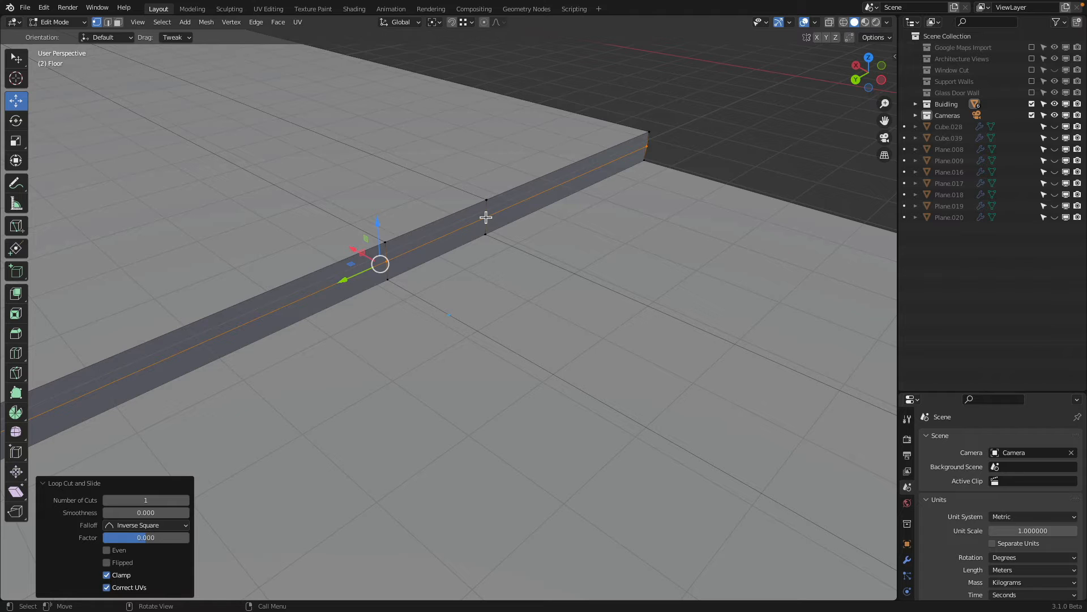
{"action": "scroll", "coordinate": [453, 238], "scroll_direction": "down", "scroll_amount": 3}
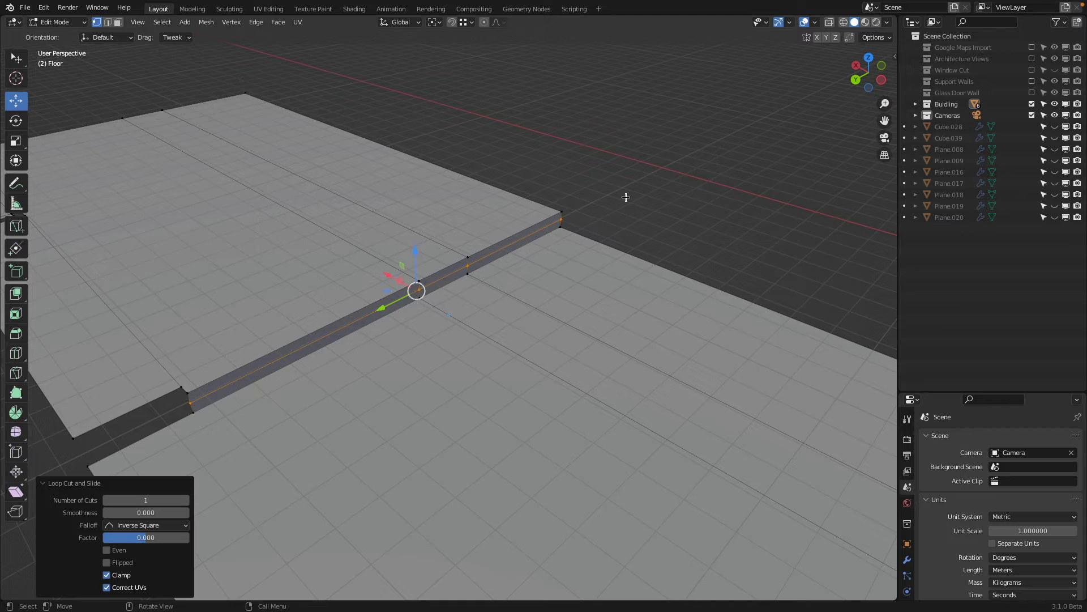
{"action": "scroll", "coordinate": [557, 201], "scroll_direction": "up", "scroll_amount": 3}
{"action": "key", "text": "ctrl"}
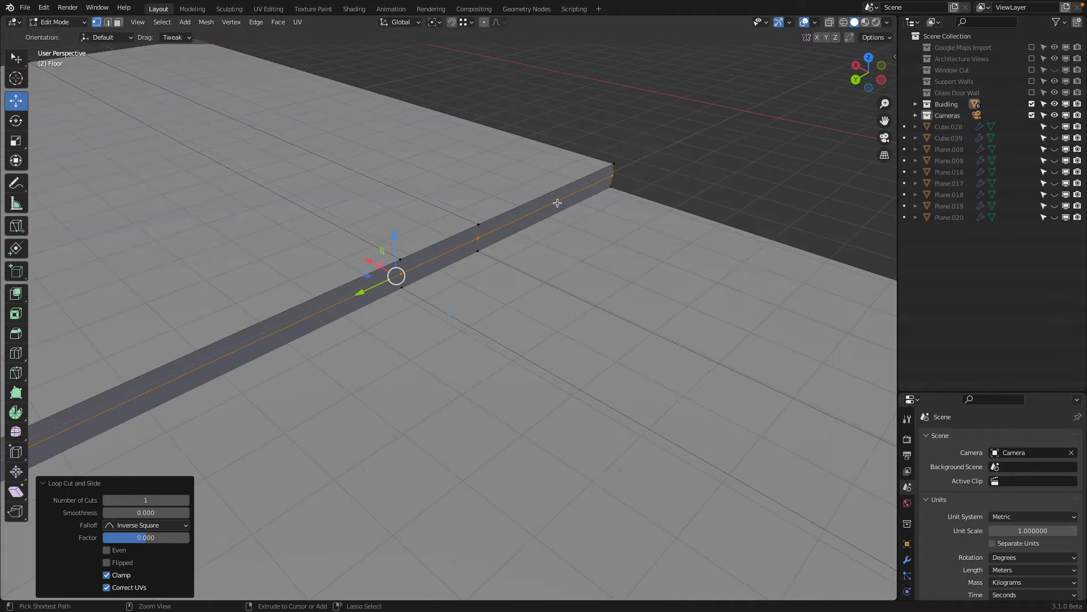
Subdivide the two vertical edges of the riser's narrow middle section once and connect their new midpoints with an edge
{"action": "left_click", "coordinate": [484, 196], "text": "ctrl"}
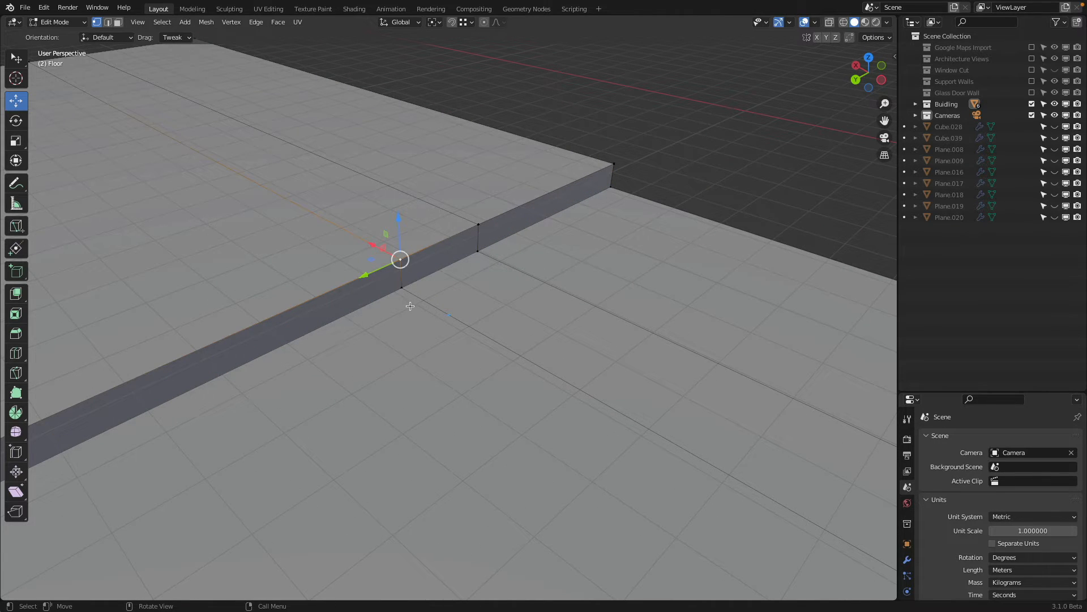
{"action": "right_click", "coordinate": [459, 149]}
{"action": "left_click", "coordinate": [427, 164]}
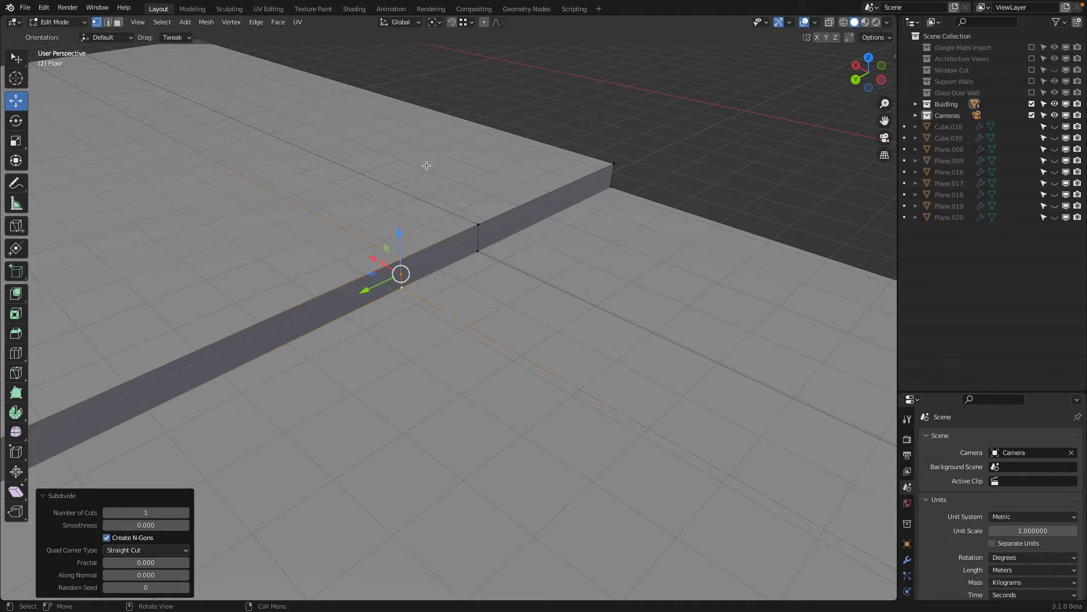
{"action": "left_click", "coordinate": [485, 220]}
{"action": "left_click", "coordinate": [481, 256], "text": "shift"}
{"action": "right_click", "coordinate": [551, 139]}
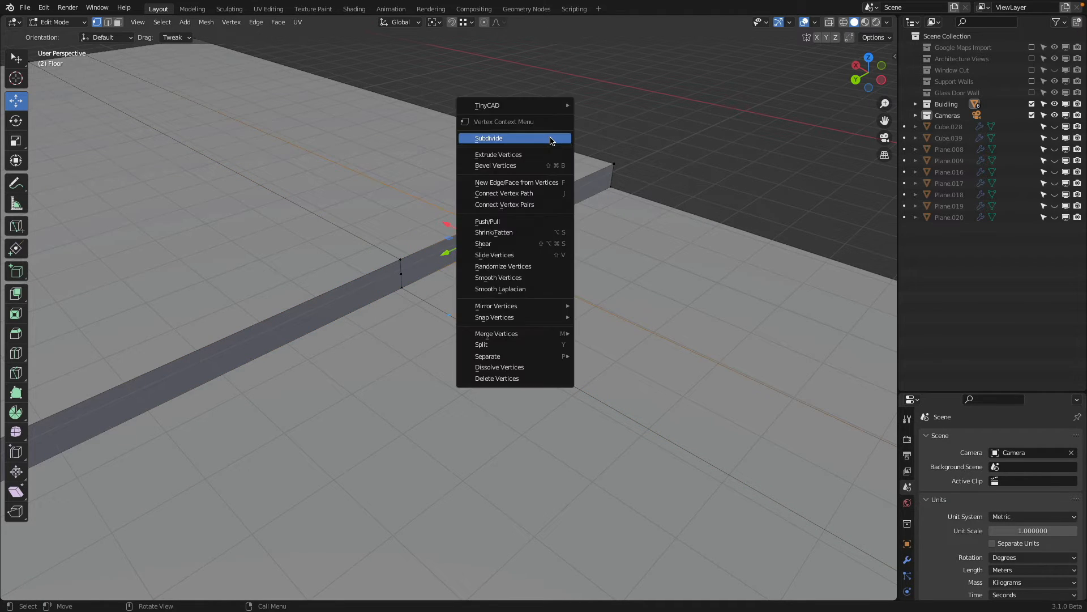
{"action": "left_click", "coordinate": [551, 139]}
{"action": "left_click", "coordinate": [478, 238]}
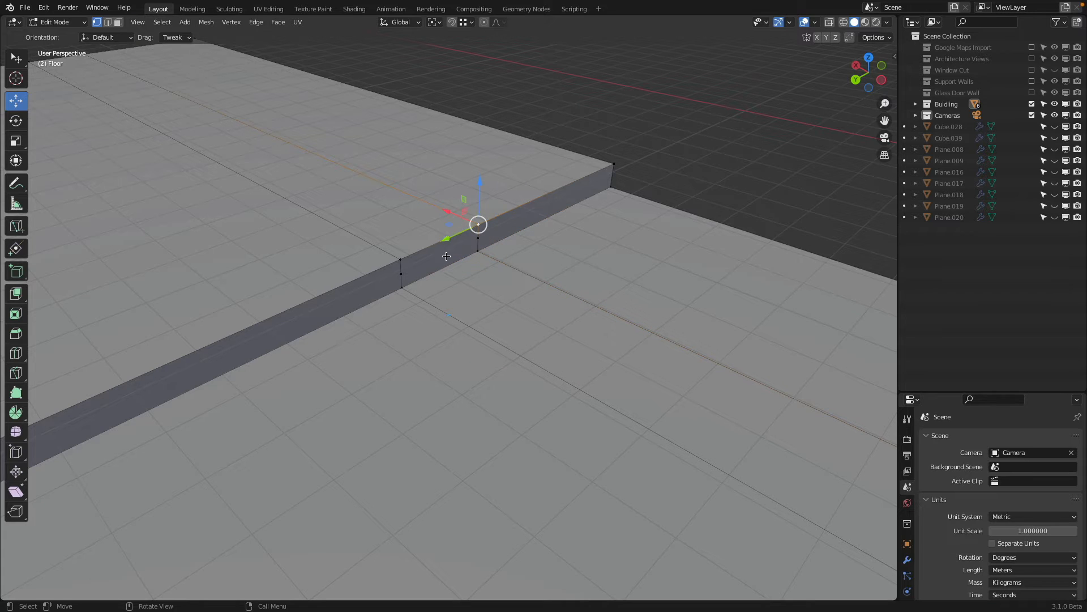
{"action": "left_click", "coordinate": [403, 273], "text": "shift"}
Extrude the upper half of the middle riser section -3.3 m into the higher floor with Extrude Manifold
{"action": "left_click", "coordinate": [118, 22]}
{"action": "left_click", "coordinate": [434, 249]}
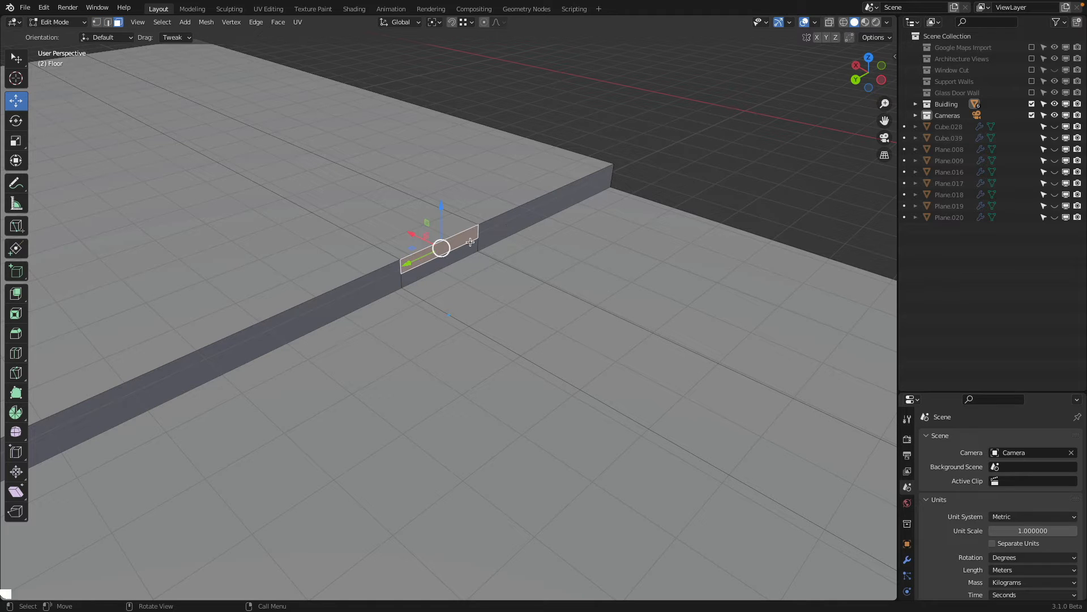
{"action": "left_click", "coordinate": [21, 294]}
{"action": "left_click", "coordinate": [53, 298]}
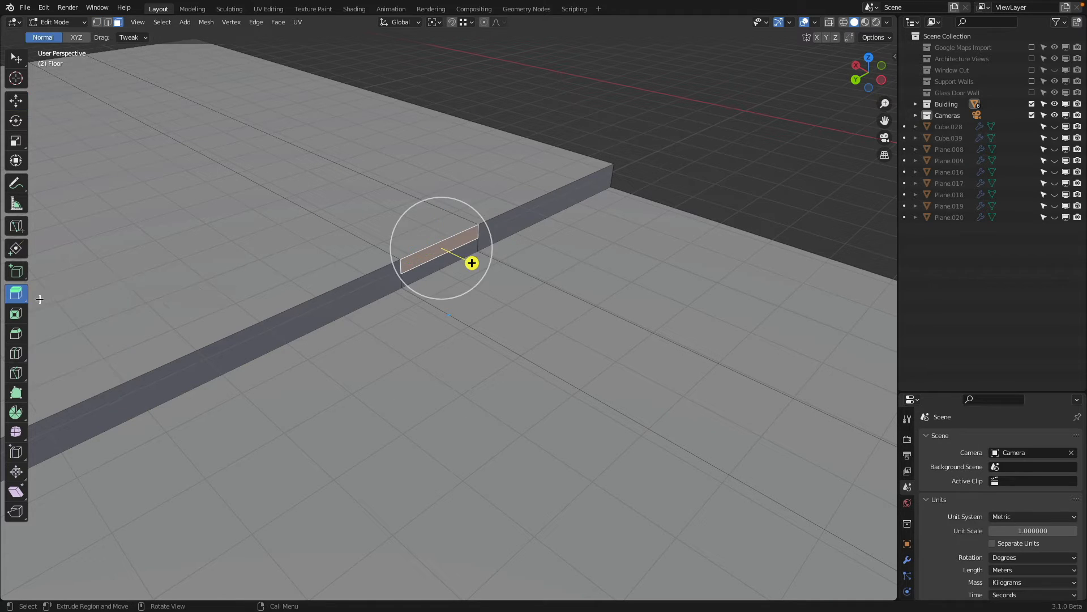
{"action": "left_click", "coordinate": [16, 293]}
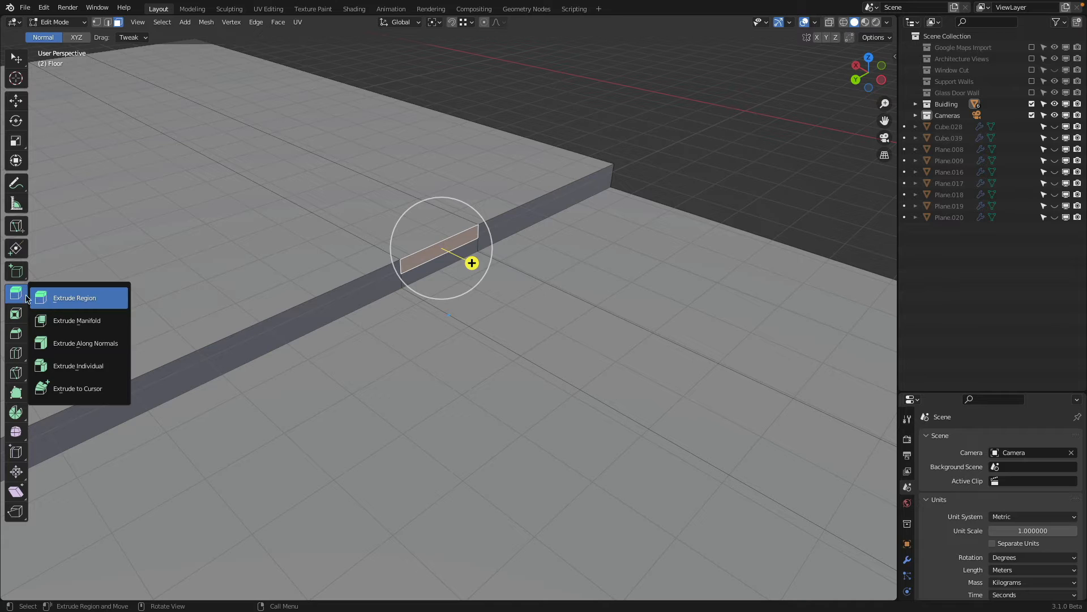
{"action": "left_click", "coordinate": [84, 325]}
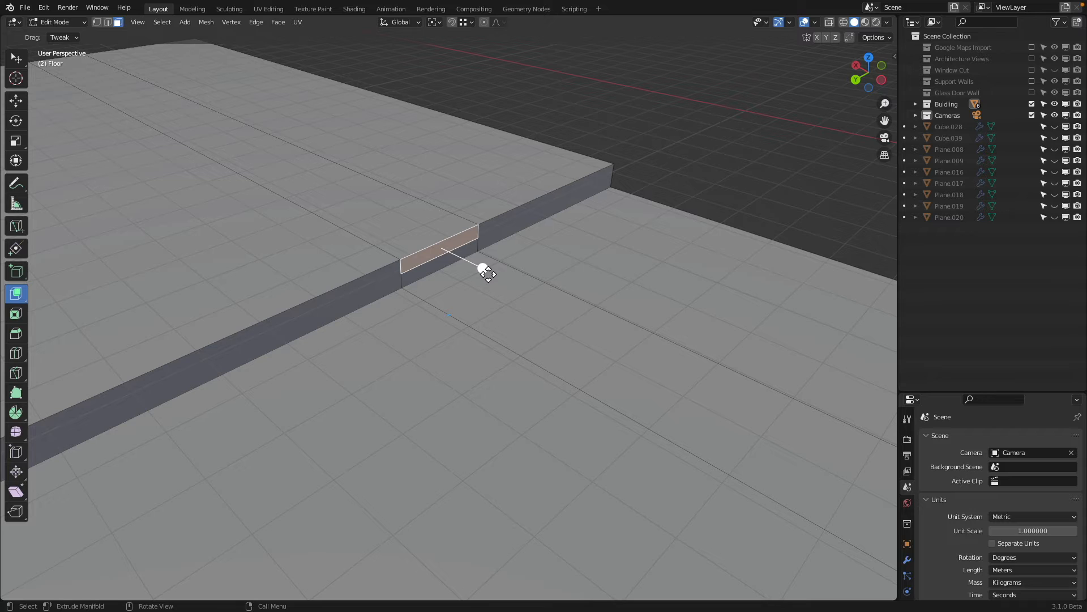
{"action": "left_click_drag", "start_coordinate": [483, 269], "coordinate": [378, 225]}
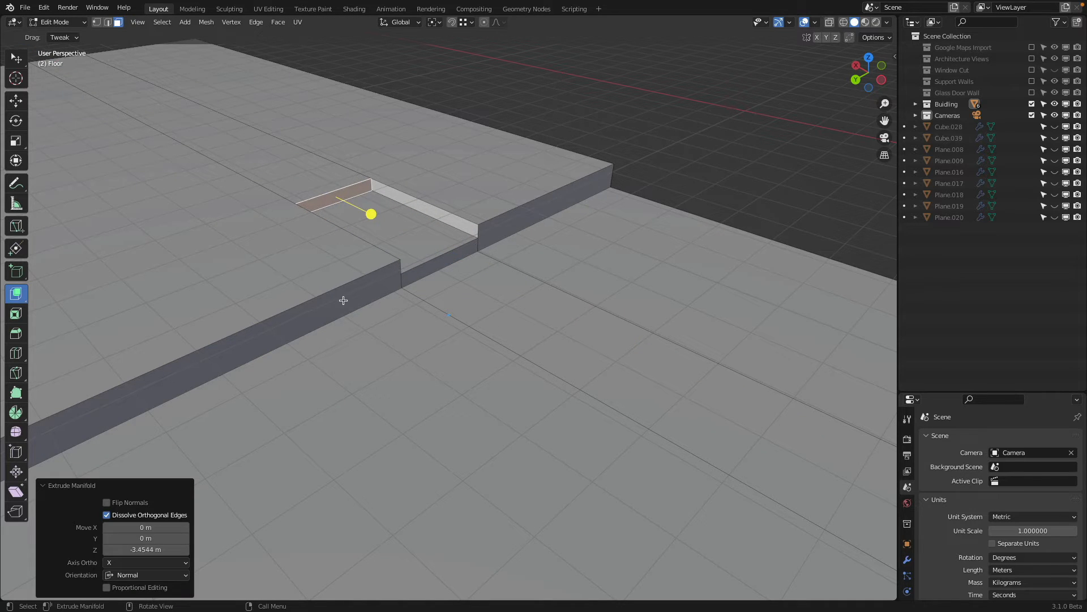
{"action": "left_click", "coordinate": [146, 548]}
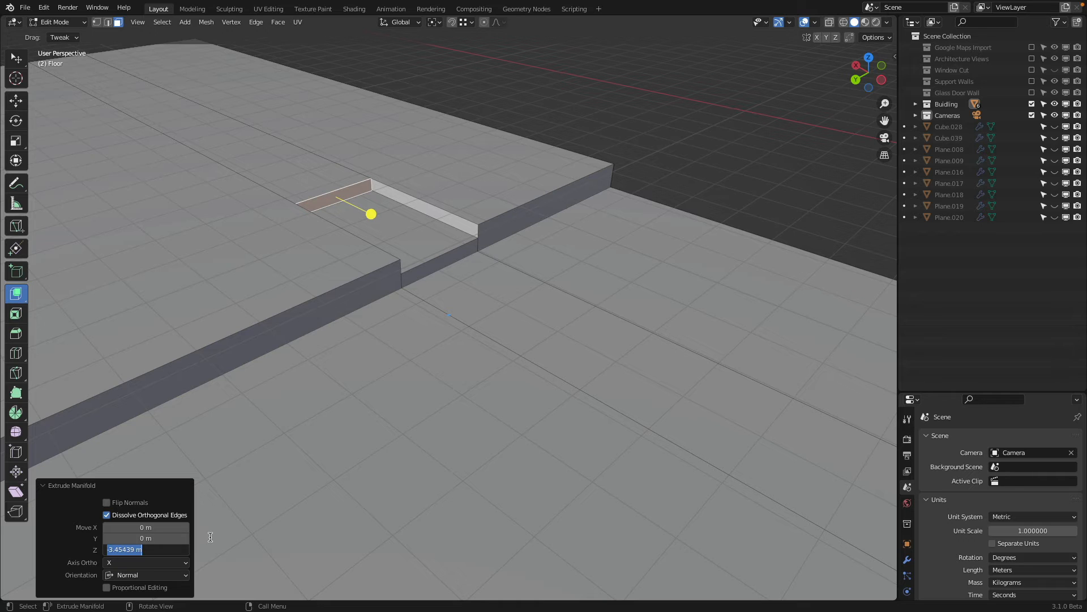
{"action": "type", "text": "-3.3"}
{"action": "key", "text": "Return"}
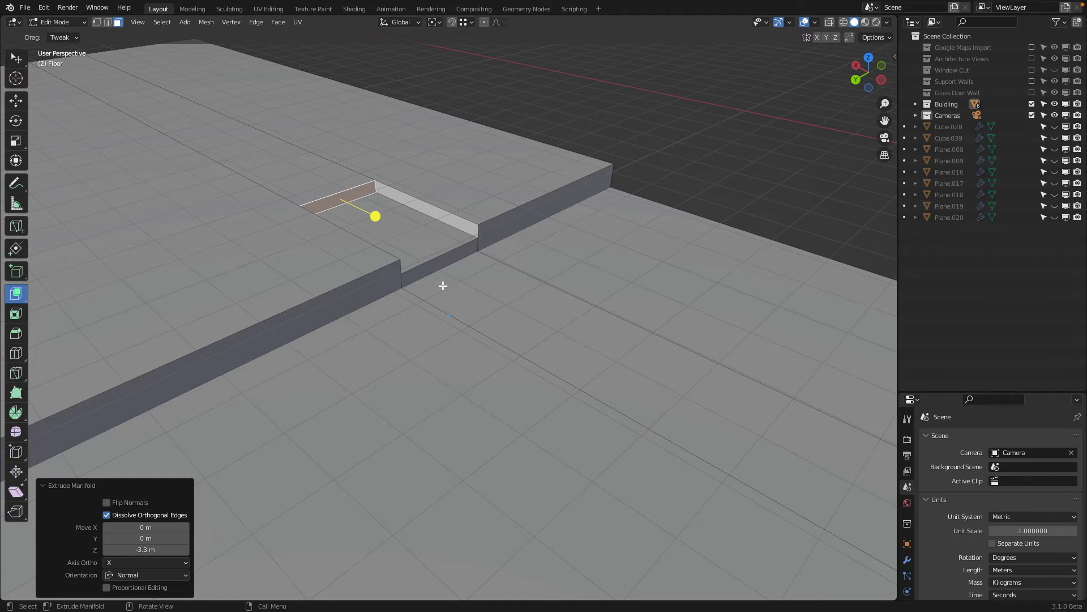
Extrude the lower half of the middle riser section 3.3 m outward over the lower floor with Extrude Manifold
{"action": "left_click", "coordinate": [440, 263]}
{"action": "left_click_drag", "start_coordinate": [481, 281], "coordinate": [535, 309]}
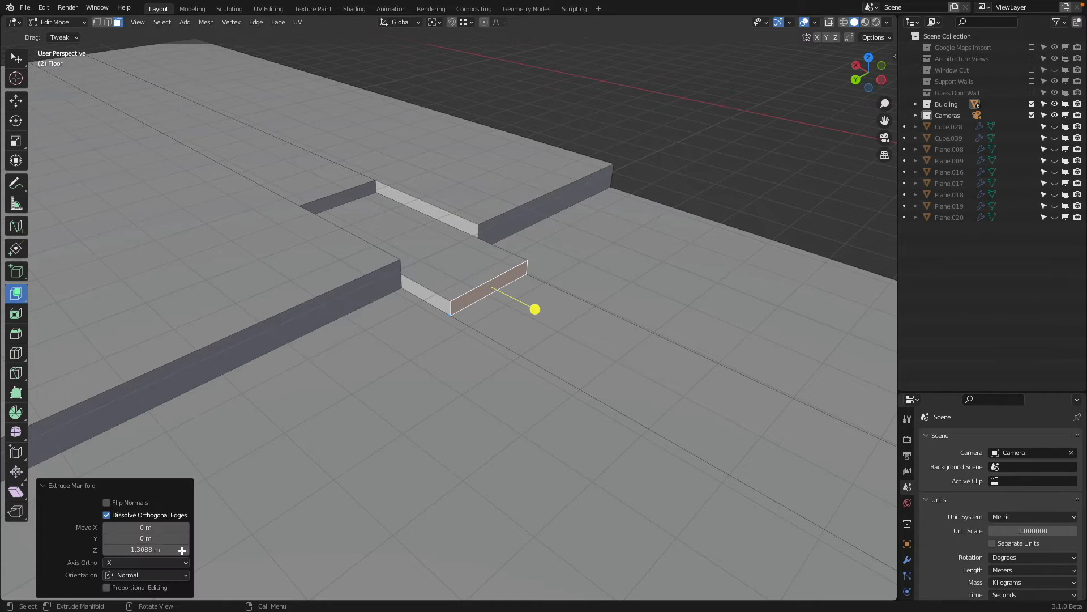
{"action": "left_click", "coordinate": [159, 550]}
{"action": "type", "text": "3.3"}
{"action": "key", "text": "Return"}
Slide the top edge at the walkway's outer end down to the lower floor to form a slope
{"action": "middle_click_drag", "start_coordinate": [462, 341], "coordinate": [410, 317]}
{"action": "key", "text": "a"}
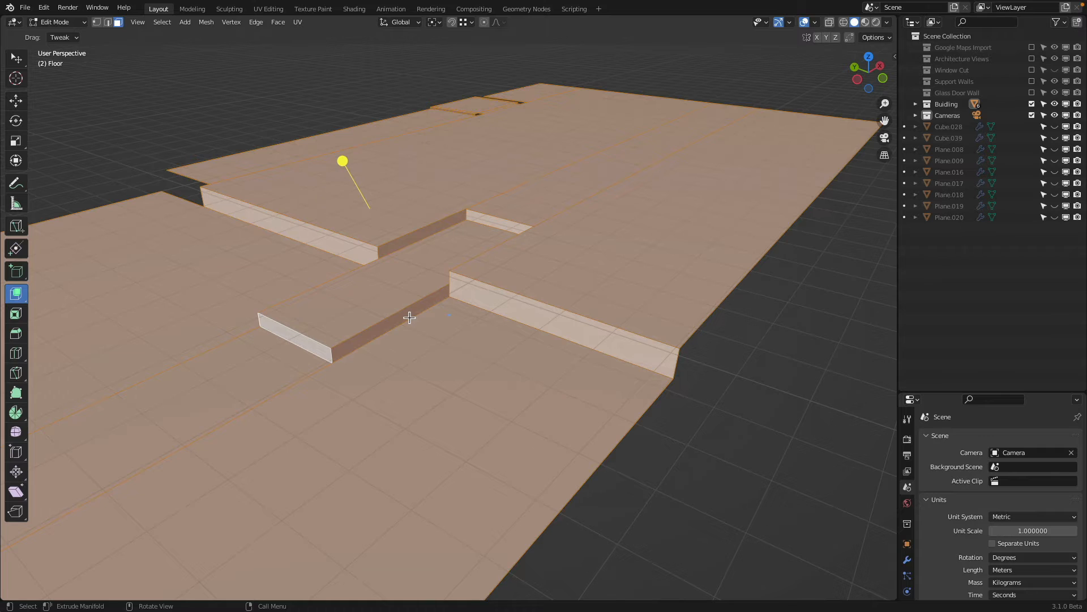
{"action": "key", "text": "Tab"}
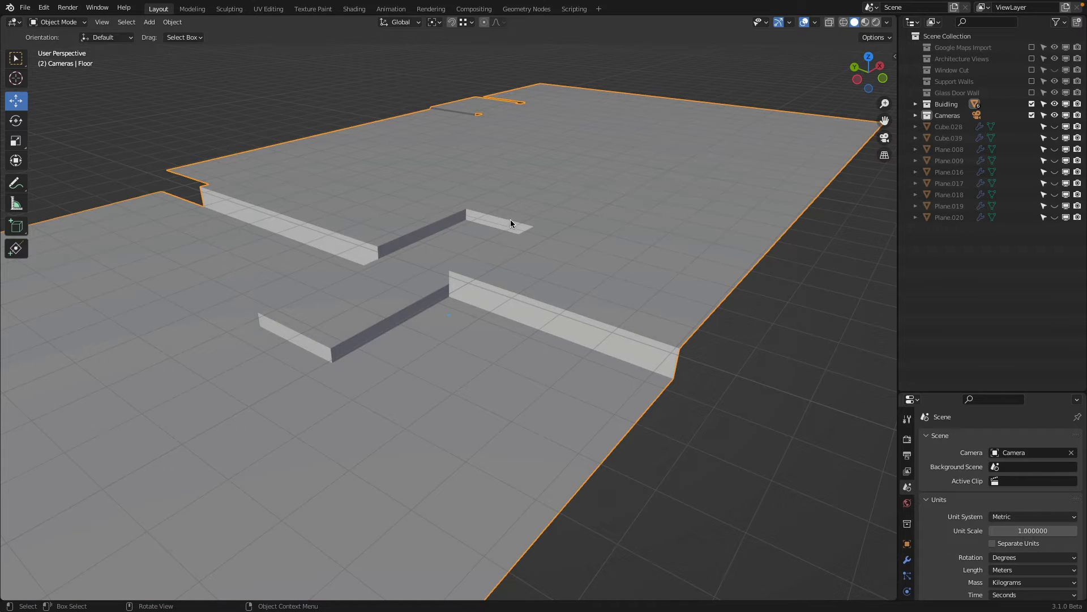
{"action": "key", "text": "Tab"}
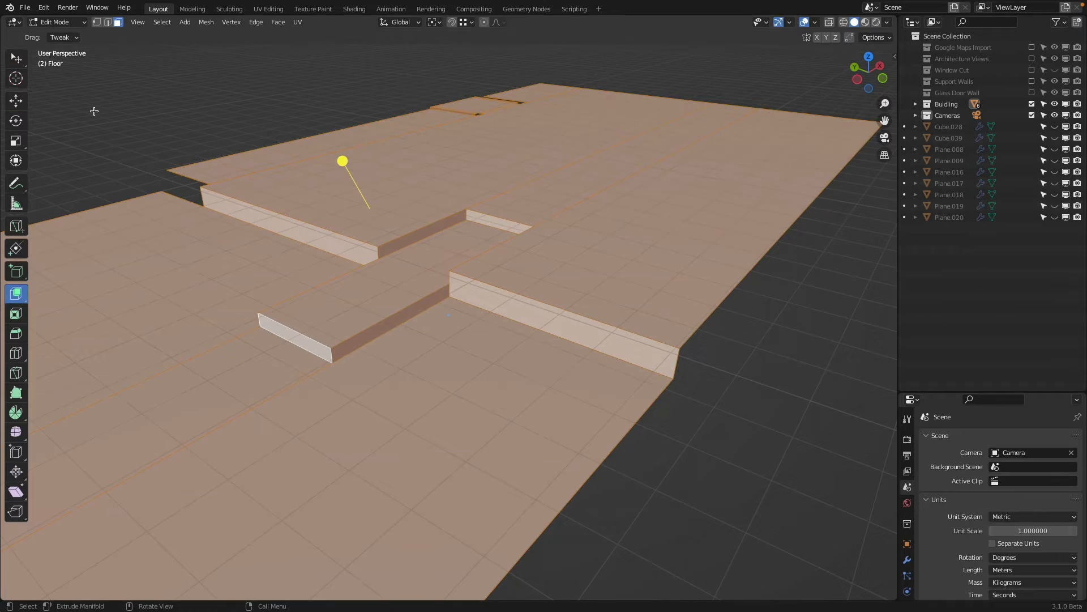
{"action": "left_click", "coordinate": [16, 101]}
{"action": "left_click", "coordinate": [108, 22]}
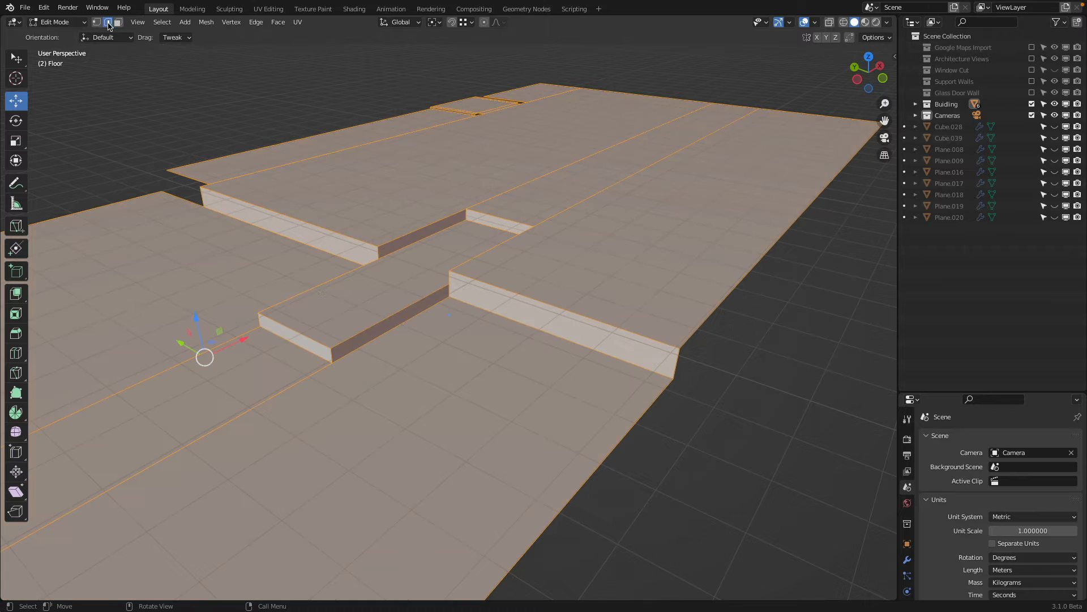
{"action": "left_click", "coordinate": [311, 337]}
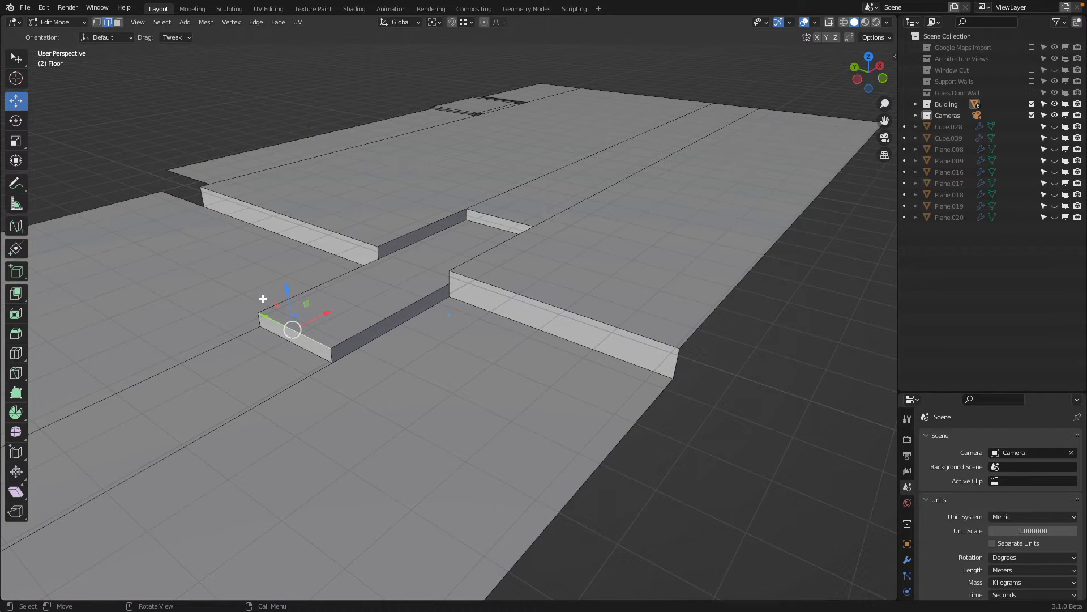
{"action": "scroll", "coordinate": [257, 299], "scroll_direction": "up", "scroll_amount": 2}
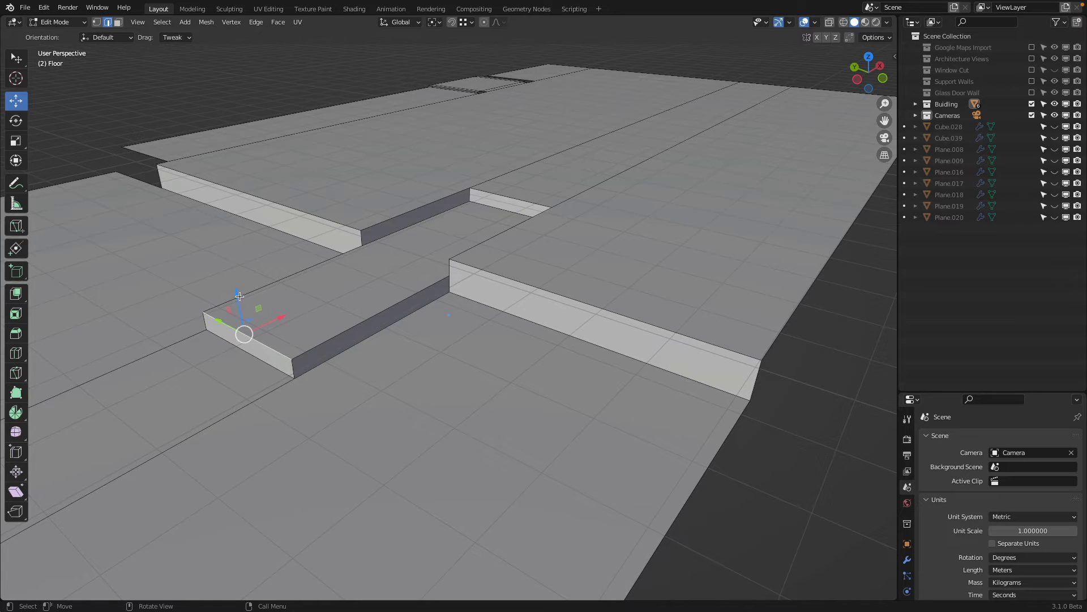
{"action": "key", "text": "g"}
{"action": "key", "text": "g"}
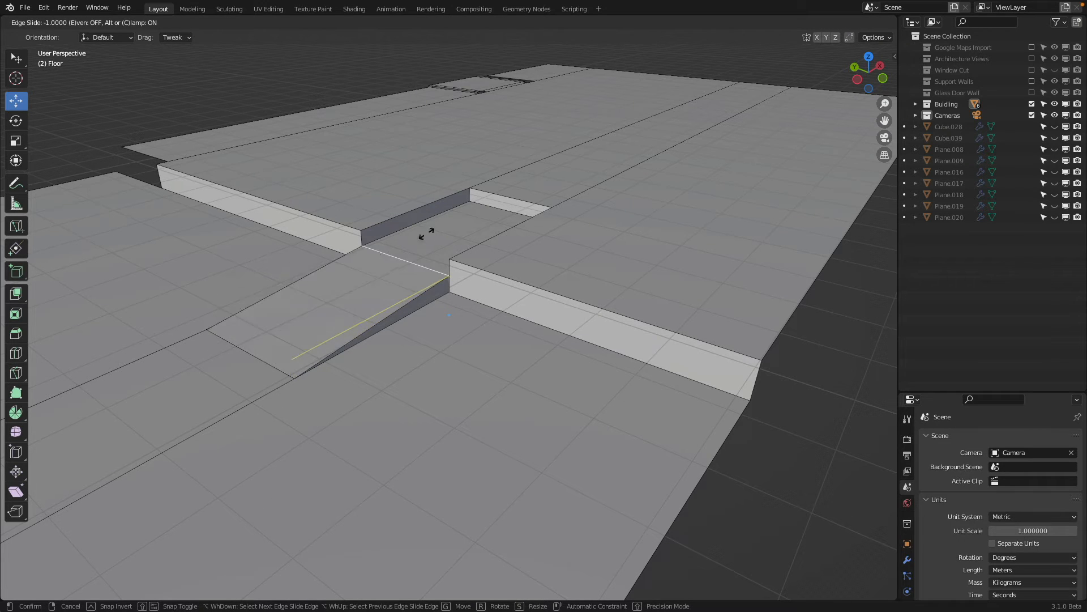
{"action": "left_click", "coordinate": [206, 546]}
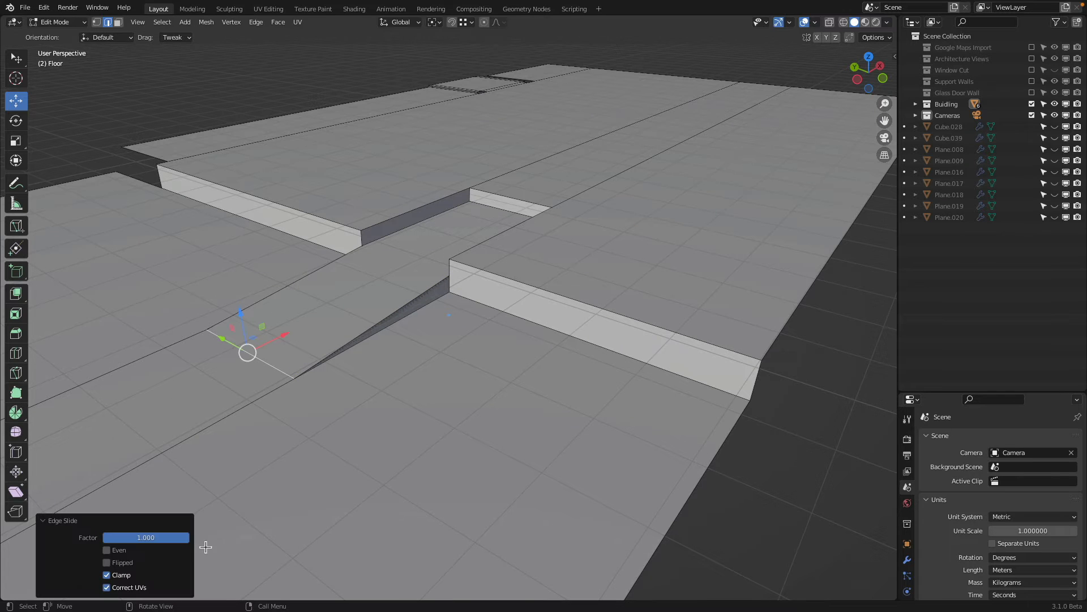
Slide the bottom edge at the recess's rear end up to the higher floor level
{"action": "left_click", "coordinate": [486, 203]}
{"action": "key", "text": "g"}
{"action": "key", "text": "g"}
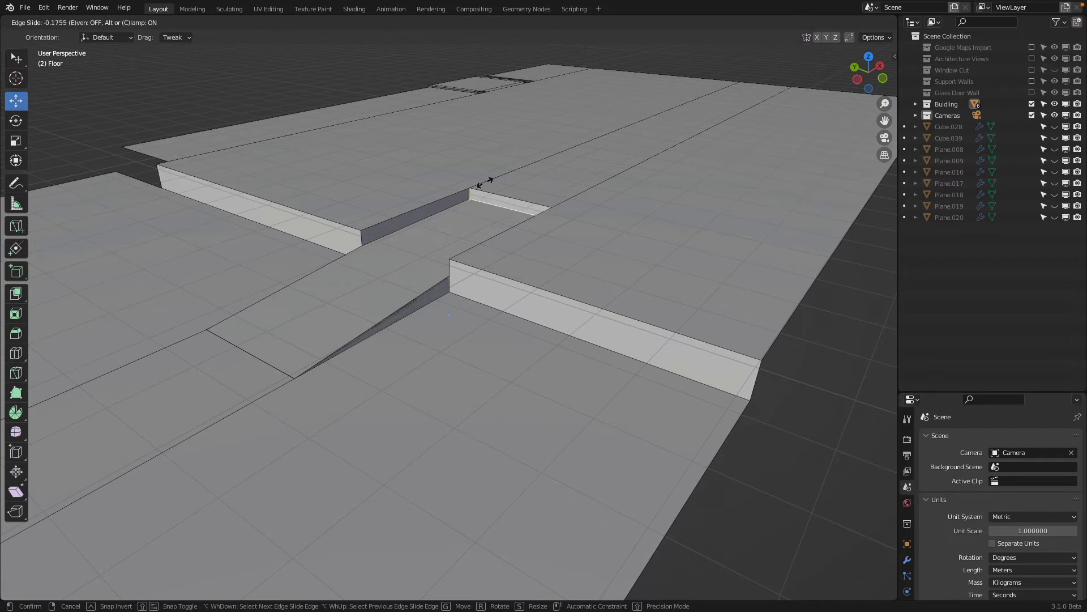
{"action": "left_click", "coordinate": [439, 415]}
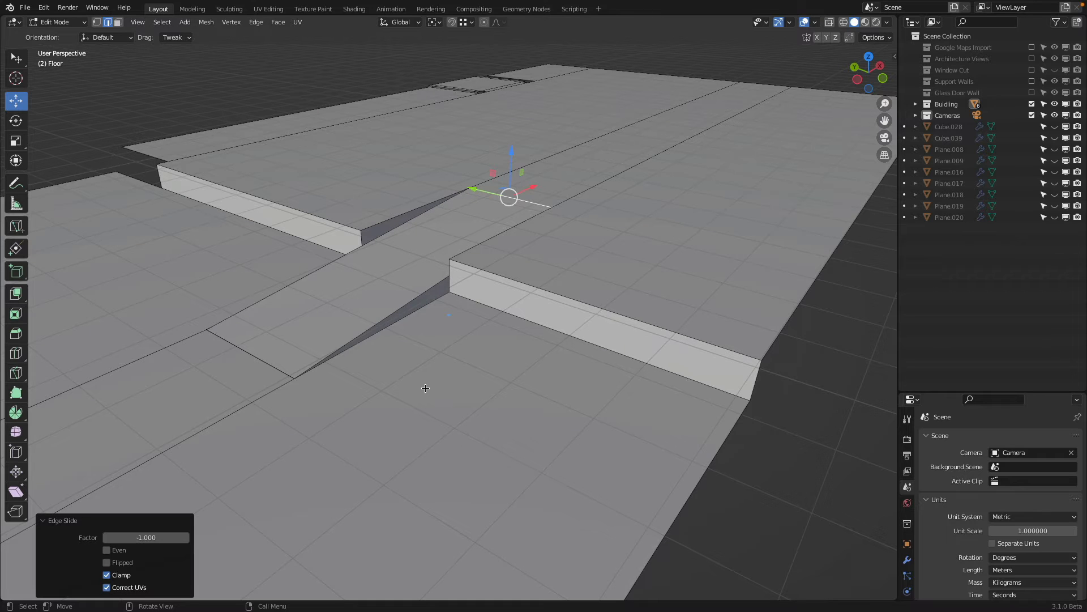
Test-move the edges at both ends of the slope to check their connection, and undo the movement
{"action": "key", "text": "g"}
{"action": "right_click", "coordinate": [455, 218]}
{"action": "left_click_drag", "start_coordinate": [250, 337], "coordinate": [310, 306]}
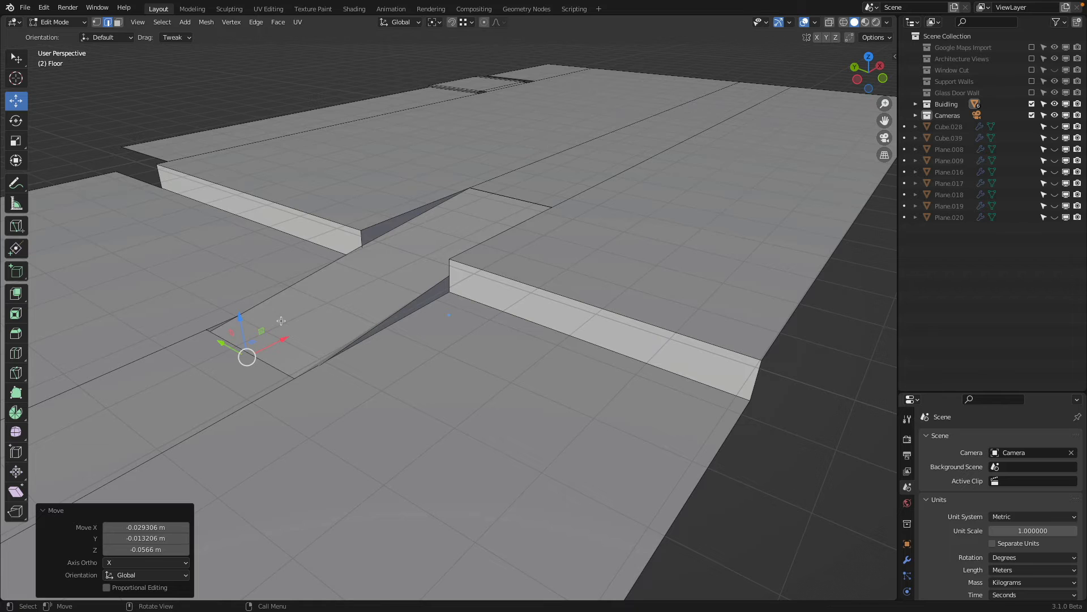
{"action": "key", "text": "ctrl+z"}
Merge all floor vertices by distance at 0.0001 m and test-move the slope's lower end edge
{"action": "key", "text": "a"}
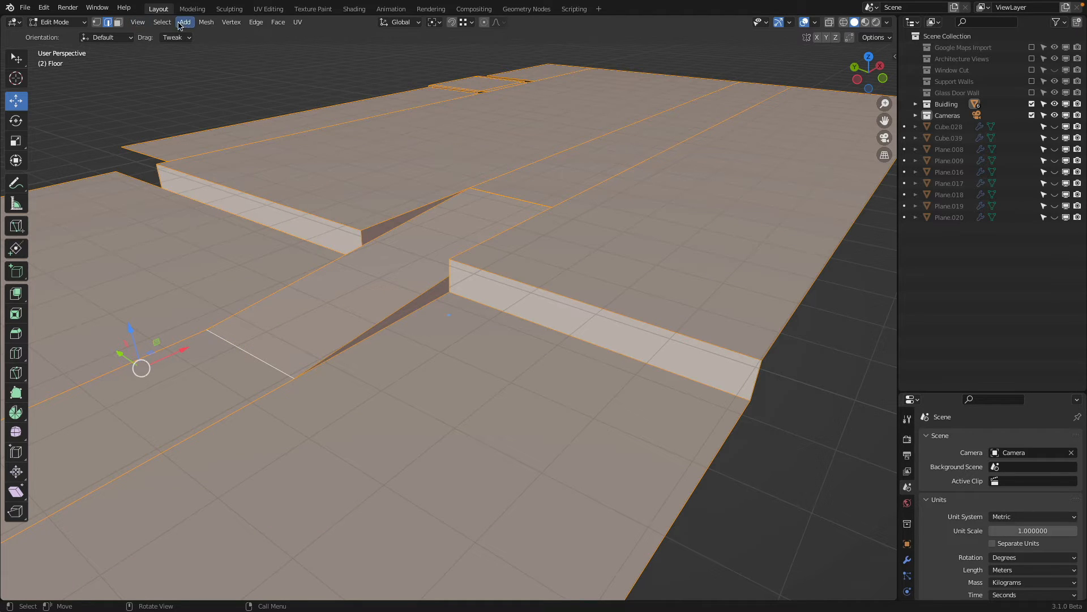
{"action": "left_click", "coordinate": [206, 22]}
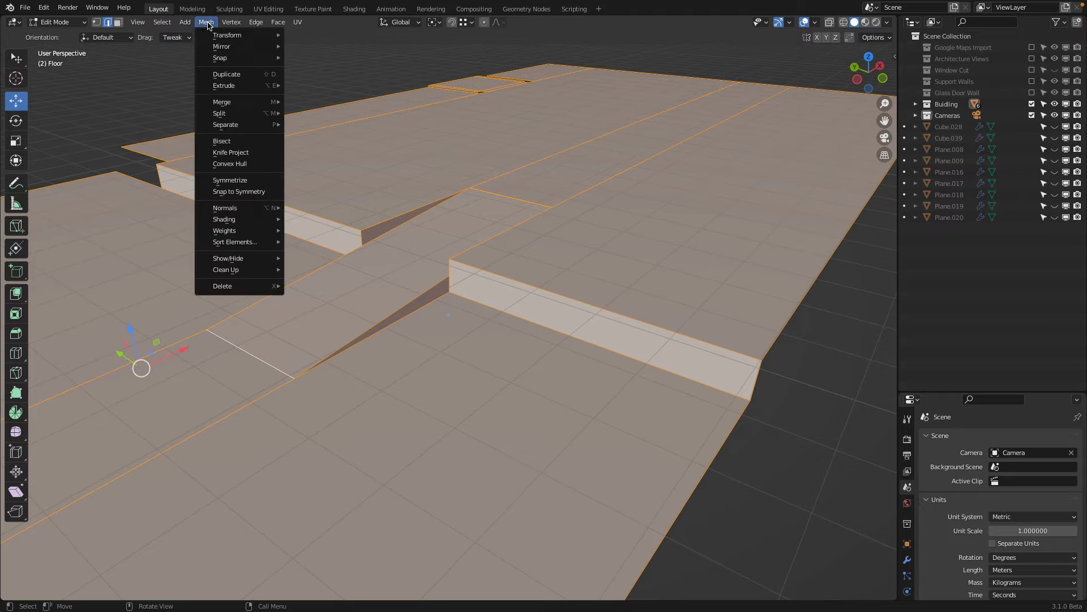
{"action": "mouse_move", "coordinate": [247, 274]}
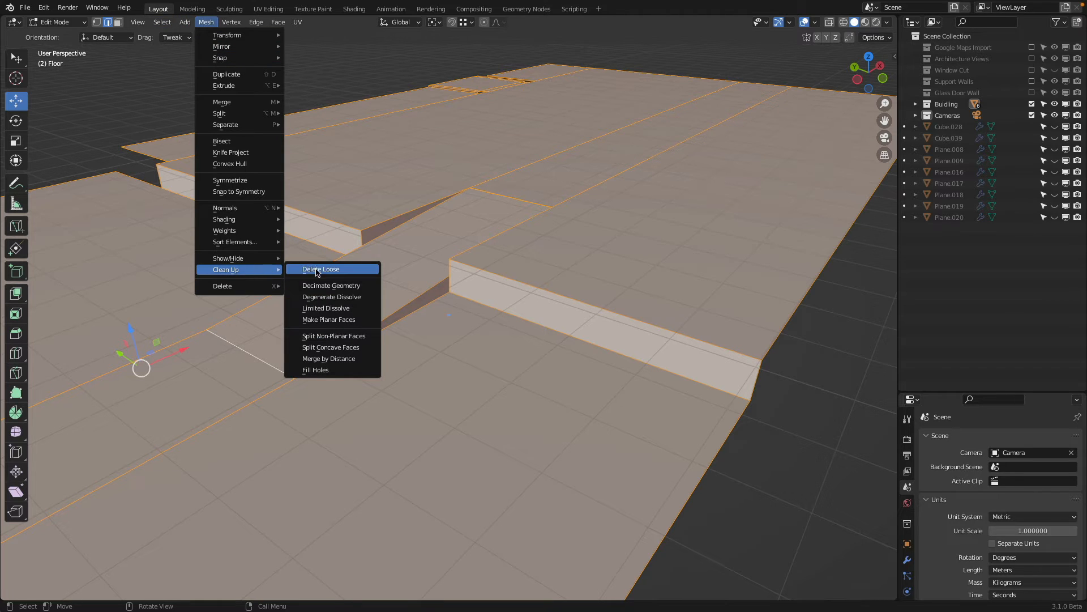
{"action": "left_click", "coordinate": [353, 358]}
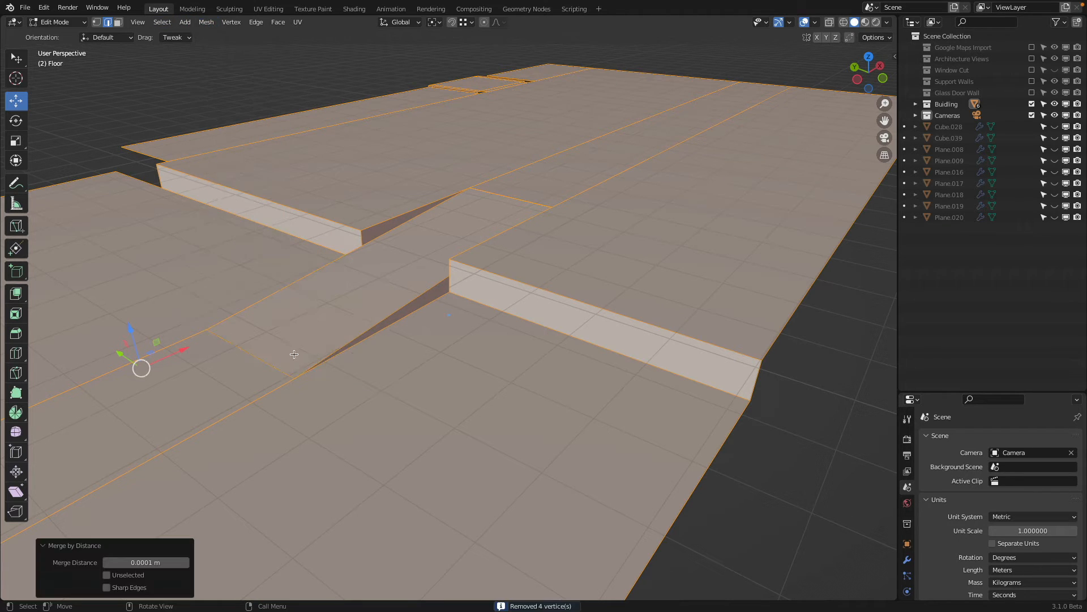
{"action": "left_click", "coordinate": [274, 356]}
{"action": "key", "text": "g"}
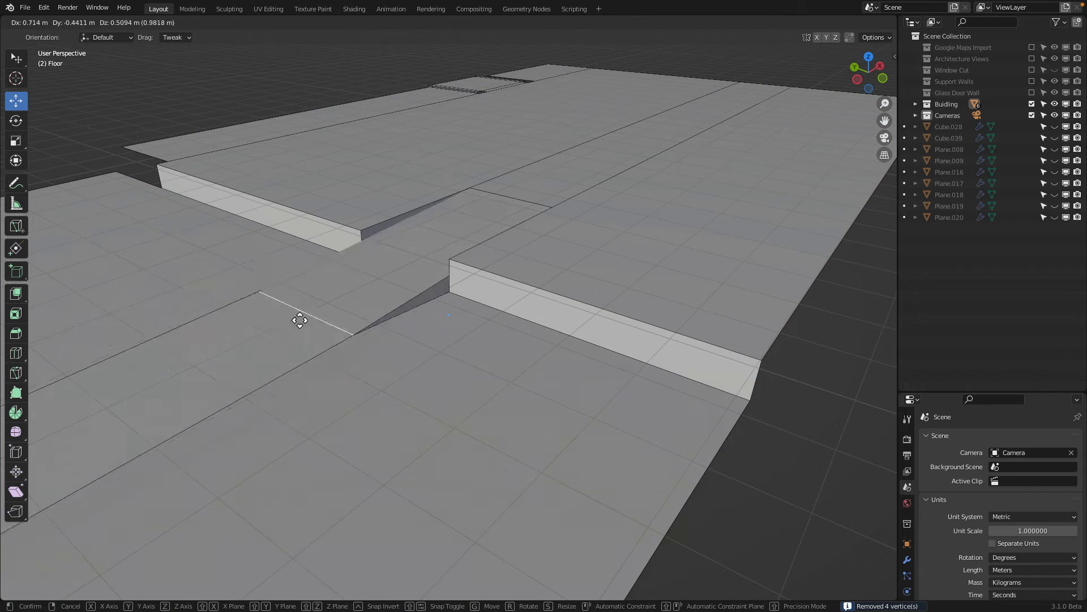
{"action": "right_click", "coordinate": [276, 323]}
Undo the vertex merge and both edge slides to restore the flat walkway with vertical ends
{"action": "key", "text": "ctrl+z"}
{"action": "key", "text": "ctrl+z"}
{"action": "key", "text": "ctrl+z"}
{"action": "key", "text": "ctrl+z"}
{"action": "key", "text": "ctrl+z"}
{"action": "key", "text": "ctrl+z"}
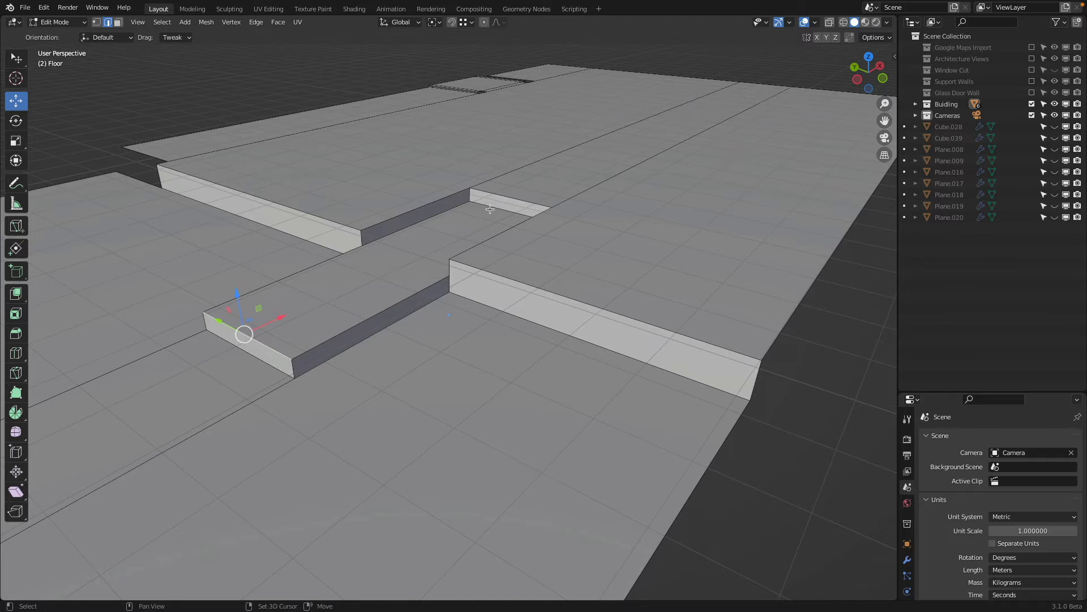
Delete the walkway's outer top edge and the recess's rear bottom edge together with their adjoining faces
{"action": "left_click", "coordinate": [468, 222], "text": "shift"}
{"action": "key", "text": "x"}
{"action": "left_click", "coordinate": [527, 108]}
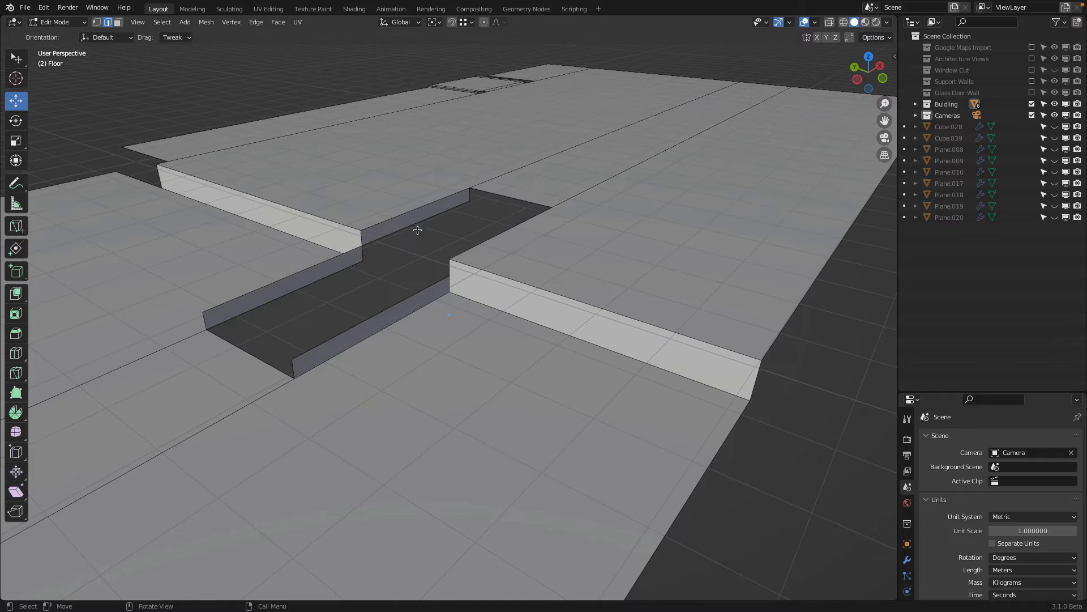
Delete the leftover side walls along both sides of the walkway opening
{"action": "left_click", "coordinate": [270, 282]}
{"action": "left_click", "coordinate": [296, 359], "text": "shift"}
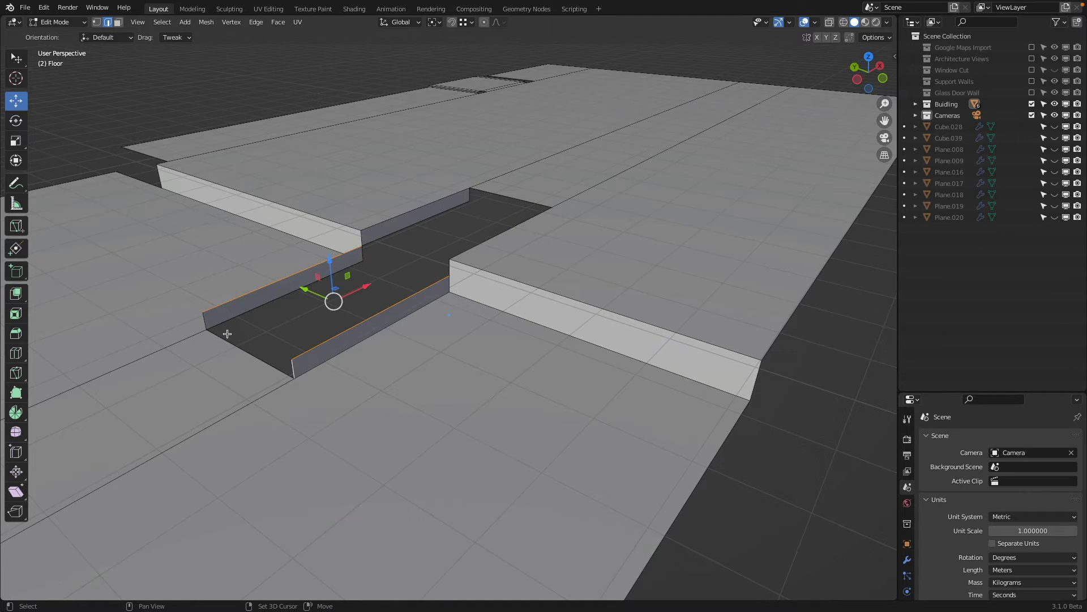
{"action": "left_click", "coordinate": [397, 229], "text": "shift"}
{"action": "left_click", "coordinate": [469, 197], "text": "shift"}
{"action": "middle_click_drag", "start_coordinate": [469, 196], "coordinate": [506, 199]}
{"action": "left_click", "coordinate": [500, 203], "text": "shift"}
{"action": "left_click", "coordinate": [512, 196], "text": "shift"}
{"action": "key", "text": "x"}
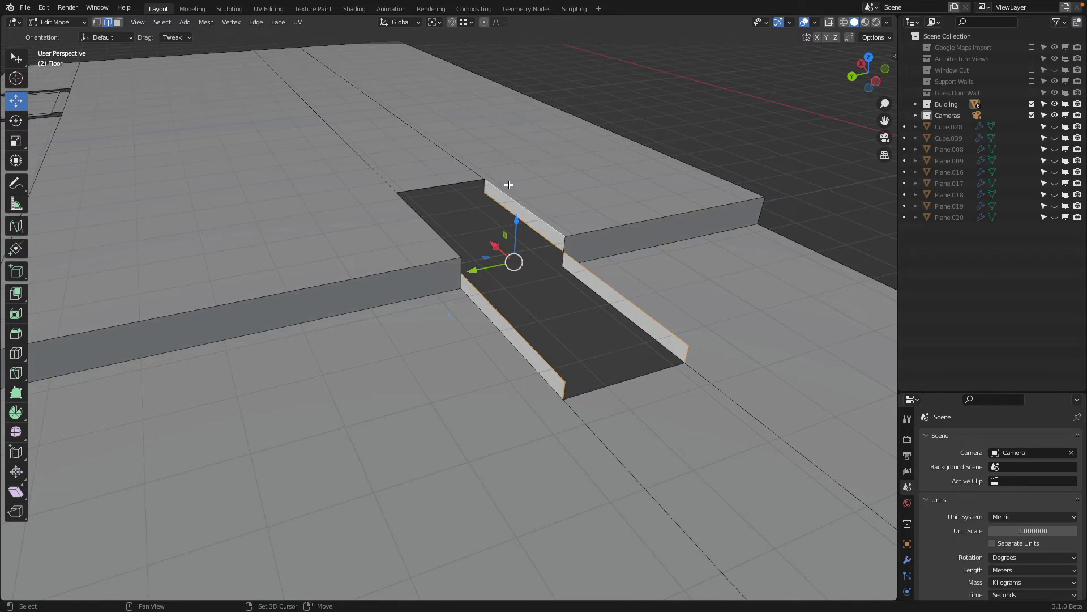
{"action": "left_click", "coordinate": [508, 189], "text": "shift"}
{"action": "left_click", "coordinate": [483, 190], "text": "shift"}
{"action": "key", "text": "x"}
{"action": "left_click", "coordinate": [522, 186]}
Fill a triangular side face on each side of the opening, from the riser's midpoint and base to the lower floor's far corner
{"action": "middle_click_drag", "start_coordinate": [521, 186], "coordinate": [422, 169]}
{"action": "left_click", "coordinate": [97, 22]}
{"action": "middle_click_drag", "start_coordinate": [342, 209], "coordinate": [363, 252]}
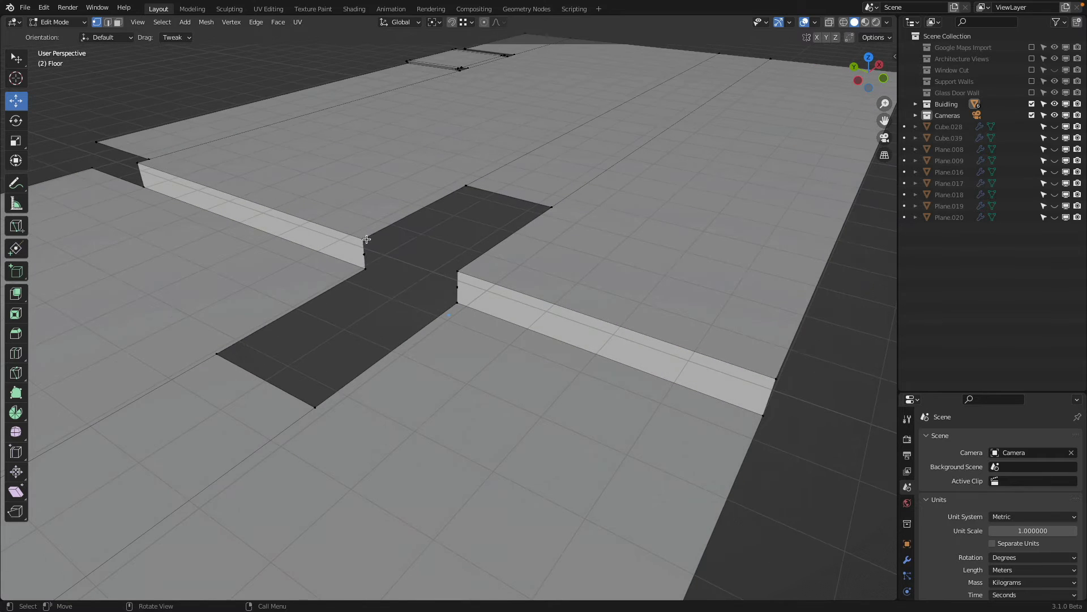
{"action": "left_click", "coordinate": [365, 262], "text": "shift"}
{"action": "left_click", "coordinate": [229, 361], "text": "shift"}
{"action": "key", "text": "f"}
{"action": "left_click", "coordinate": [314, 407]}
{"action": "left_click", "coordinate": [454, 301], "text": "shift"}
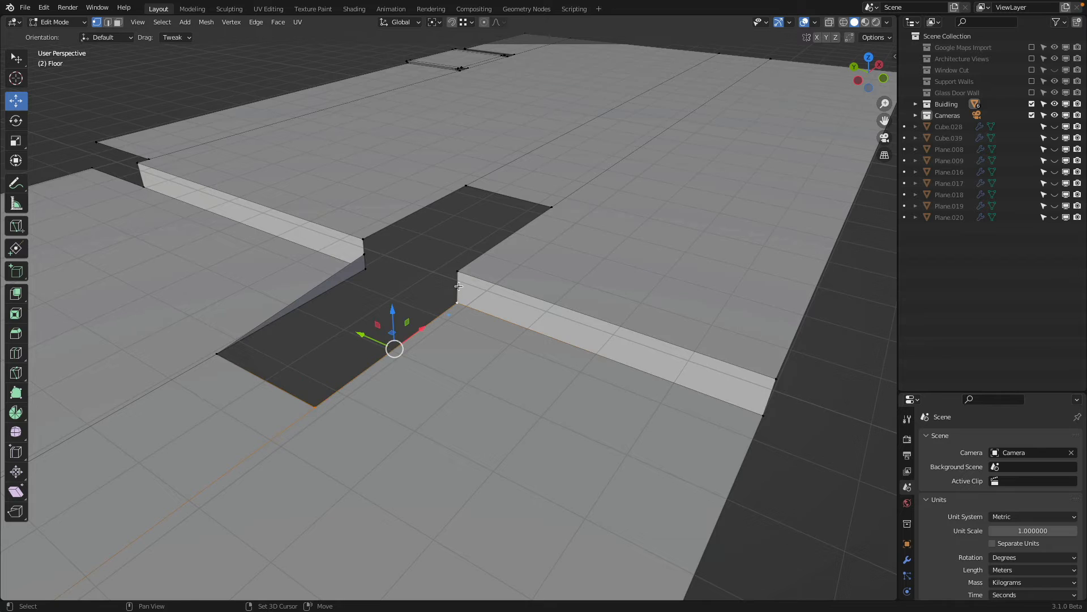
{"action": "left_click", "coordinate": [459, 287], "text": "shift"}
{"action": "key", "text": "f"}
Fill the lower ramp face between the two riser midpoints and the lower floor's two far corners
{"action": "left_click", "coordinate": [459, 287]}
{"action": "left_click", "coordinate": [364, 255], "text": "shift"}
{"action": "left_click", "coordinate": [218, 354], "text": "shift"}
{"action": "left_click", "coordinate": [315, 407], "text": "shift"}
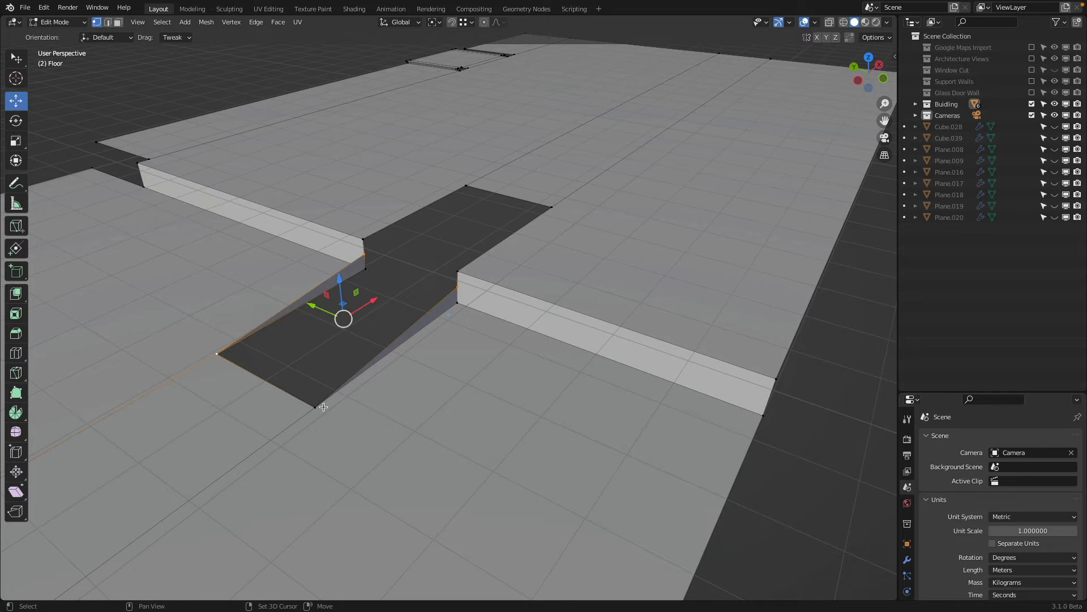
{"action": "left_click", "coordinate": [461, 286], "text": "shift"}
{"action": "key", "text": "f"}
Fill a triangular side face on each side of the upper floor's recess, from the riser's midpoint and top to the recess's rear corner
{"action": "left_click", "coordinate": [461, 286]}
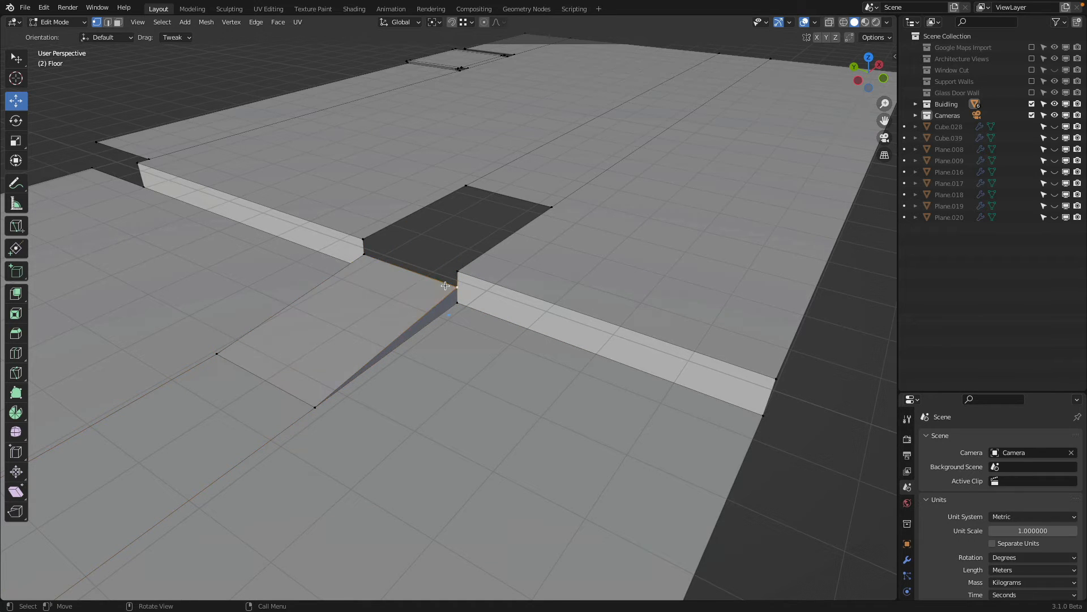
{"action": "left_click", "coordinate": [549, 209], "text": "shift"}
{"action": "middle_click_drag", "start_coordinate": [550, 209], "coordinate": [650, 193]}
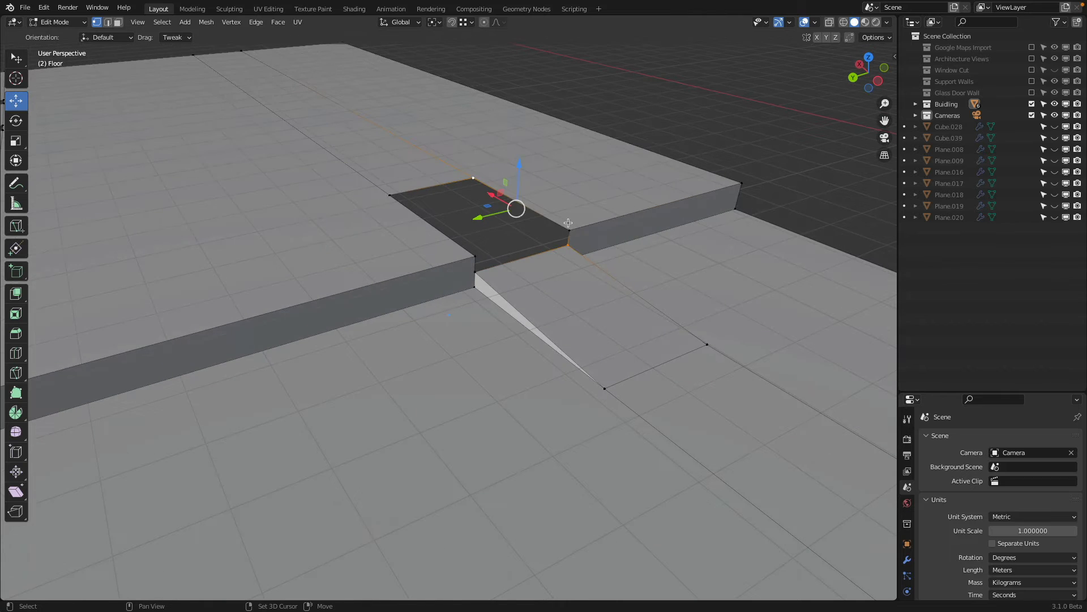
{"action": "left_click", "coordinate": [573, 227], "text": "shift"}
{"action": "middle_click_drag", "start_coordinate": [538, 231], "coordinate": [422, 258]}
{"action": "left_click", "coordinate": [368, 277]}
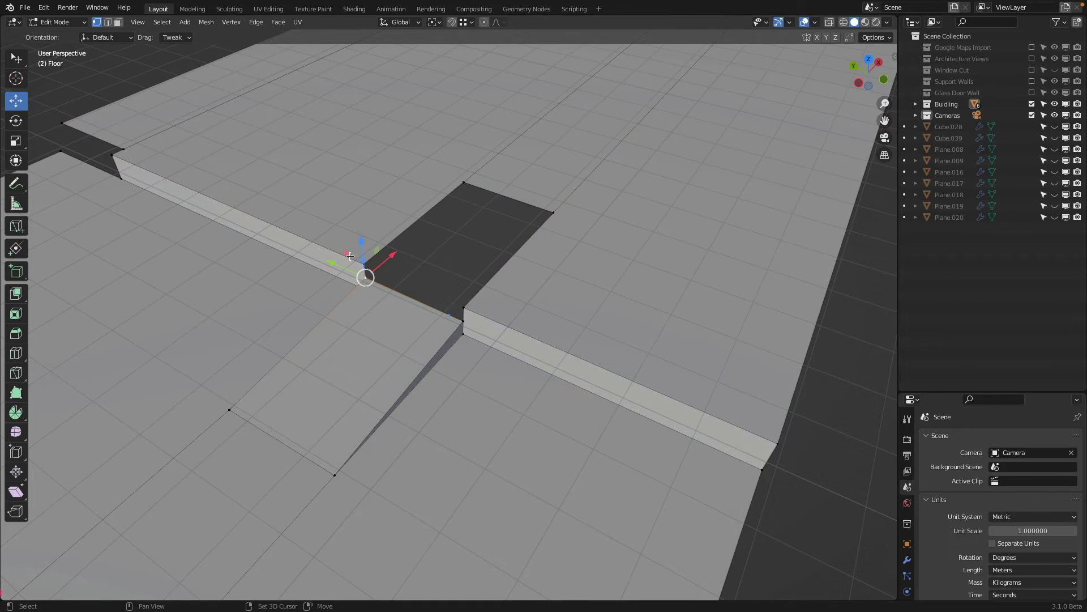
{"action": "left_click", "coordinate": [352, 257], "text": "shift"}
{"action": "left_click", "coordinate": [469, 171], "text": "shift"}
{"action": "key", "text": "f"}
Fill the upper ramp face between the two riser midpoints and the recess's two rear corners
{"action": "left_click", "coordinate": [371, 275]}
{"action": "left_click", "coordinate": [464, 180], "text": "shift"}
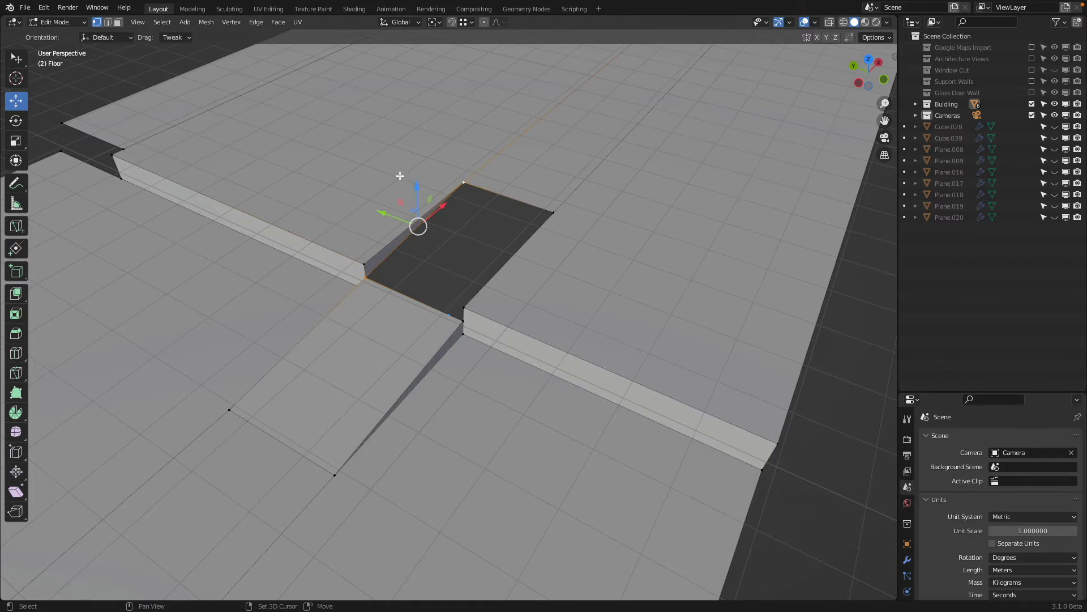
{"action": "middle_click_drag", "start_coordinate": [464, 177], "coordinate": [566, 170]}
{"action": "left_click", "coordinate": [449, 170], "text": "shift"}
{"action": "key", "text": "f"}
{"action": "middle_click_drag", "start_coordinate": [535, 225], "coordinate": [528, 203]}
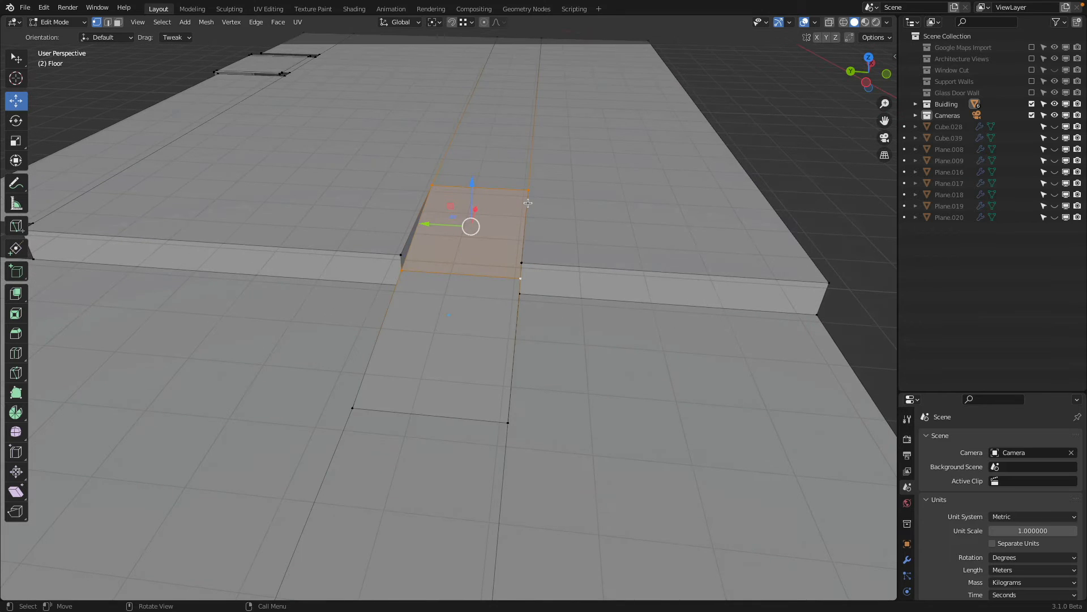
Check the new ramp faces with the Face Orientation overlay and turn the overlay back off
{"action": "left_click", "coordinate": [815, 22]}
{"action": "left_click", "coordinate": [781, 238]}
{"action": "left_click", "coordinate": [782, 238]}
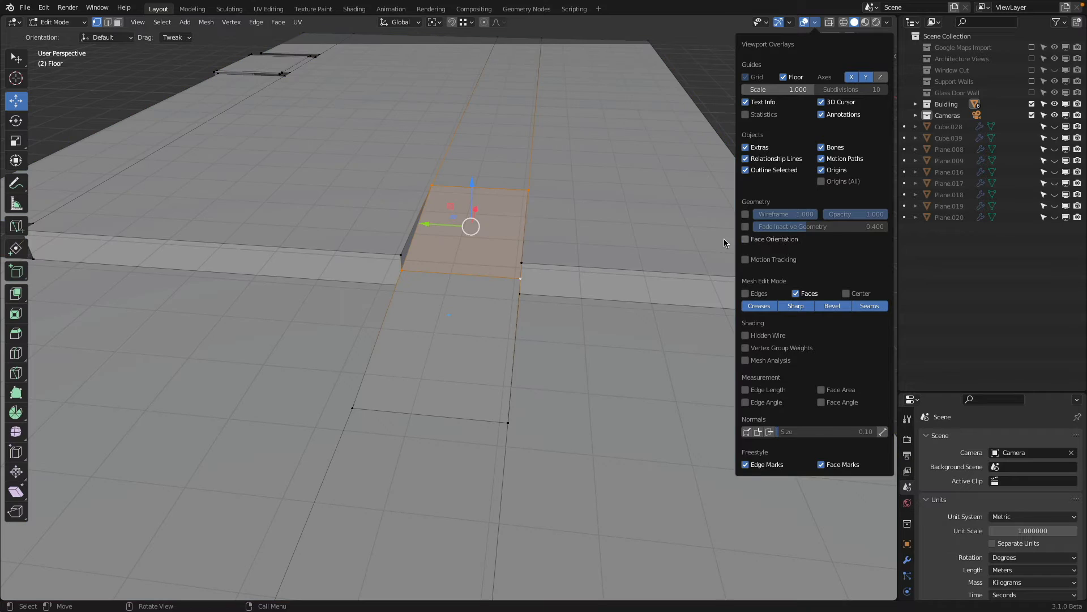
{"action": "middle_click_drag", "start_coordinate": [724, 239], "coordinate": [557, 200]}
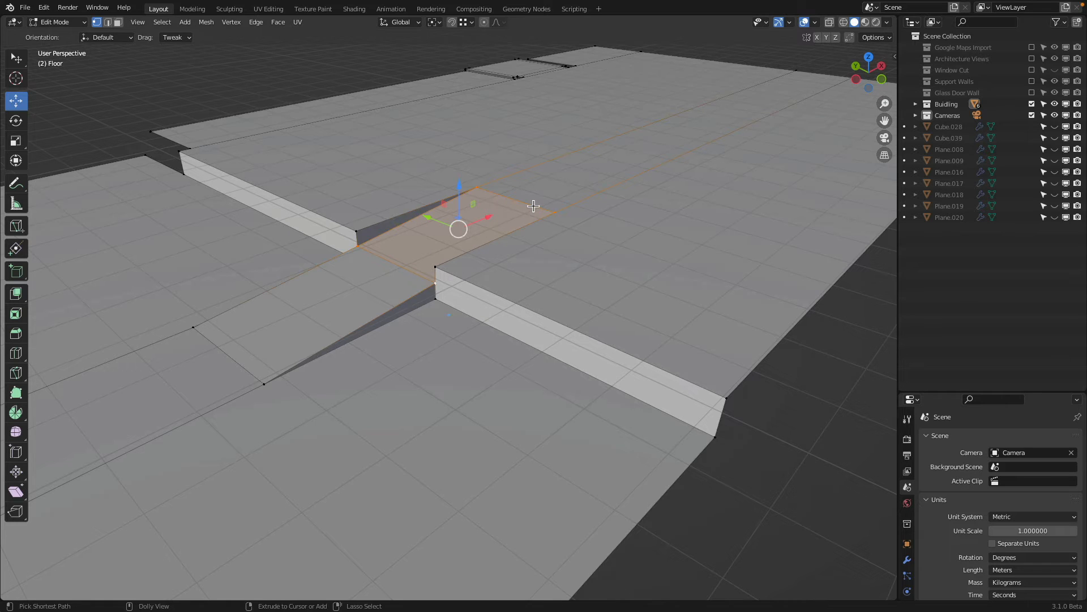
Move the floor's entire outer side edge inward along Y by about 2.36 m
{"action": "scroll", "coordinate": [499, 238], "scroll_direction": "down", "scroll_amount": 3}
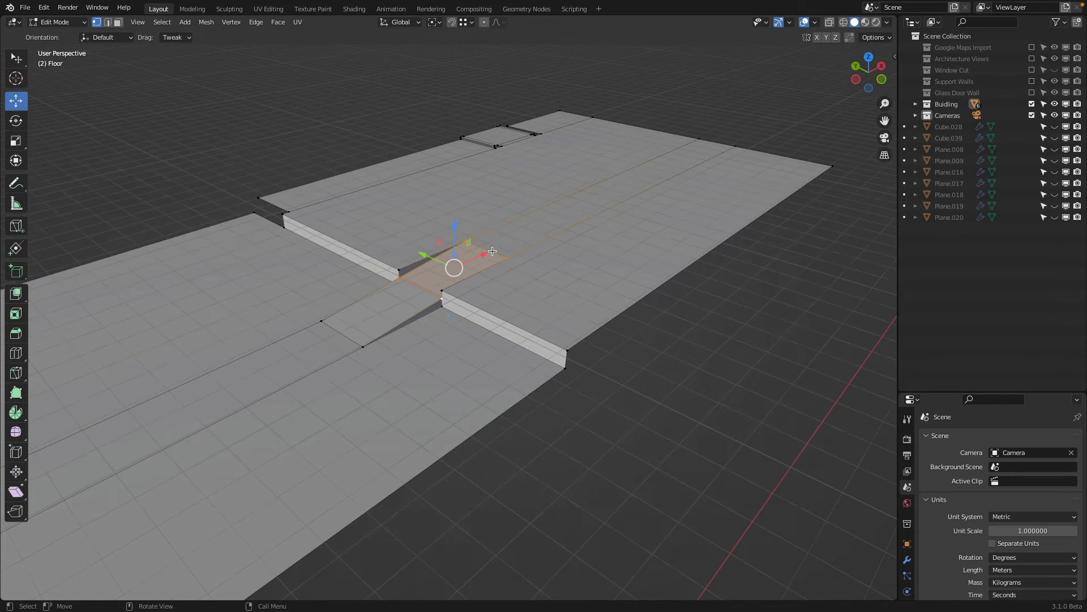
{"action": "middle_click_drag", "start_coordinate": [536, 338], "coordinate": [488, 348]}
{"action": "left_click", "coordinate": [490, 347]}
{"action": "left_click", "coordinate": [471, 303]}
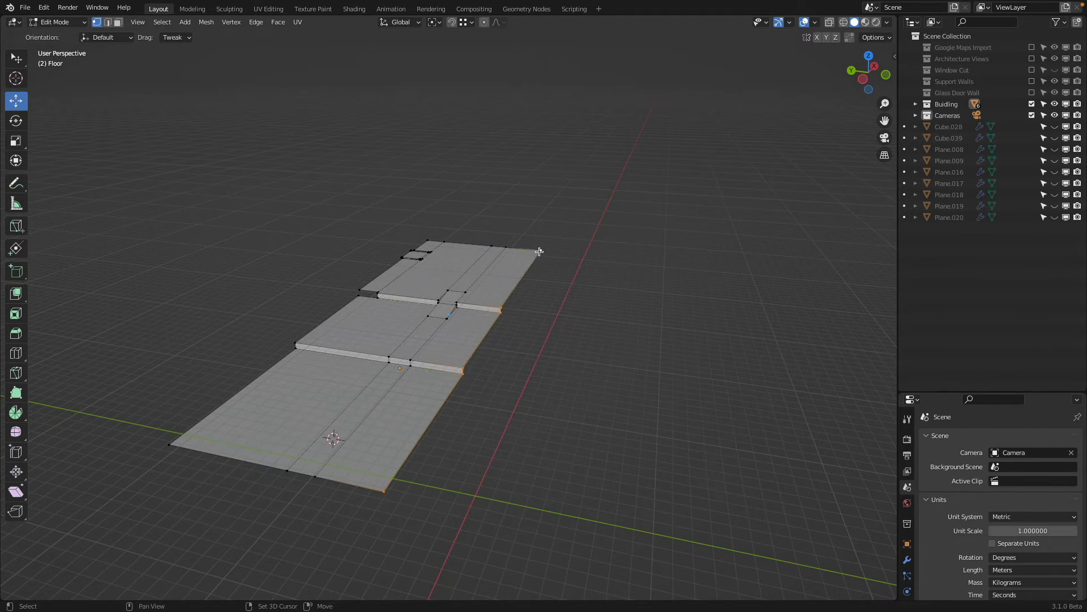
{"action": "left_click_drag", "start_coordinate": [450, 320], "coordinate": [431, 317]}
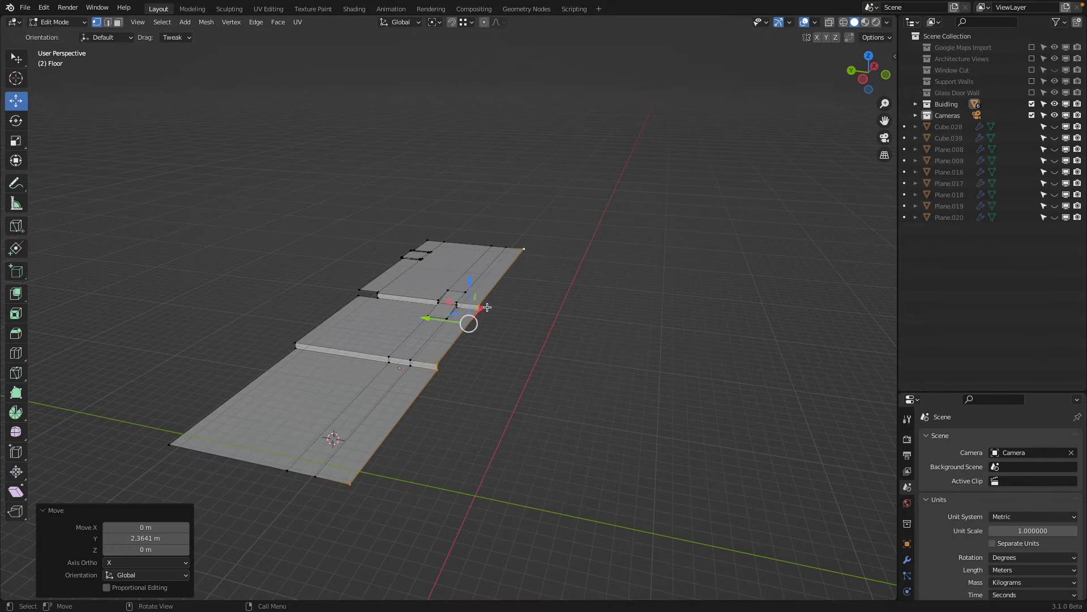
Subdivide the vertical riser edge at the floor's outer side with one cut
{"action": "scroll", "coordinate": [486, 306], "scroll_direction": "up", "scroll_amount": 5}
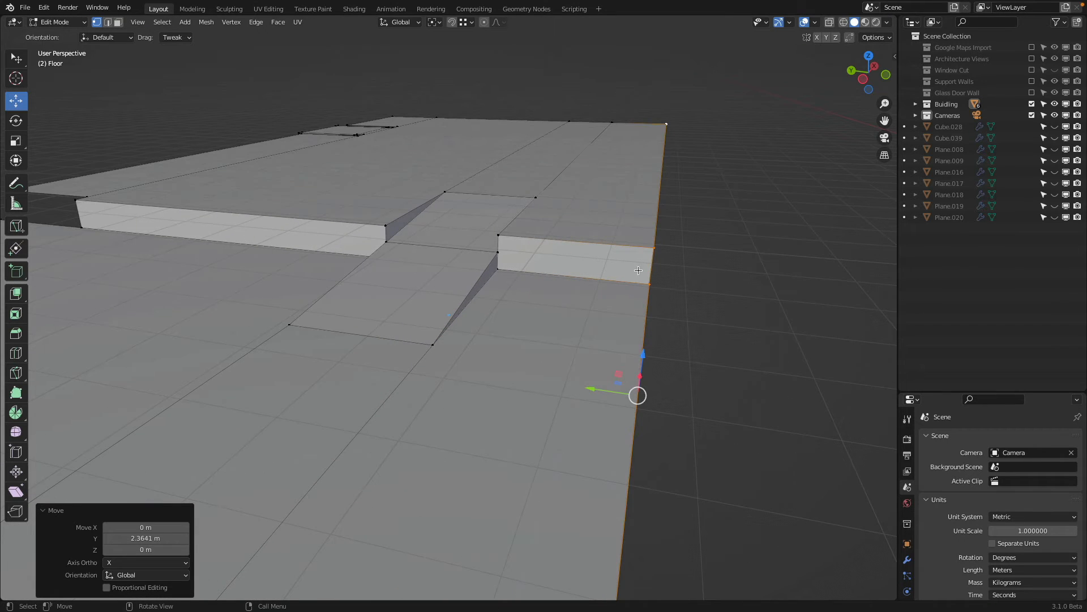
{"action": "middle_click_drag", "start_coordinate": [653, 278], "coordinate": [628, 276]}
{"action": "left_click", "coordinate": [622, 263]}
{"action": "left_click", "coordinate": [619, 300], "text": "shift"}
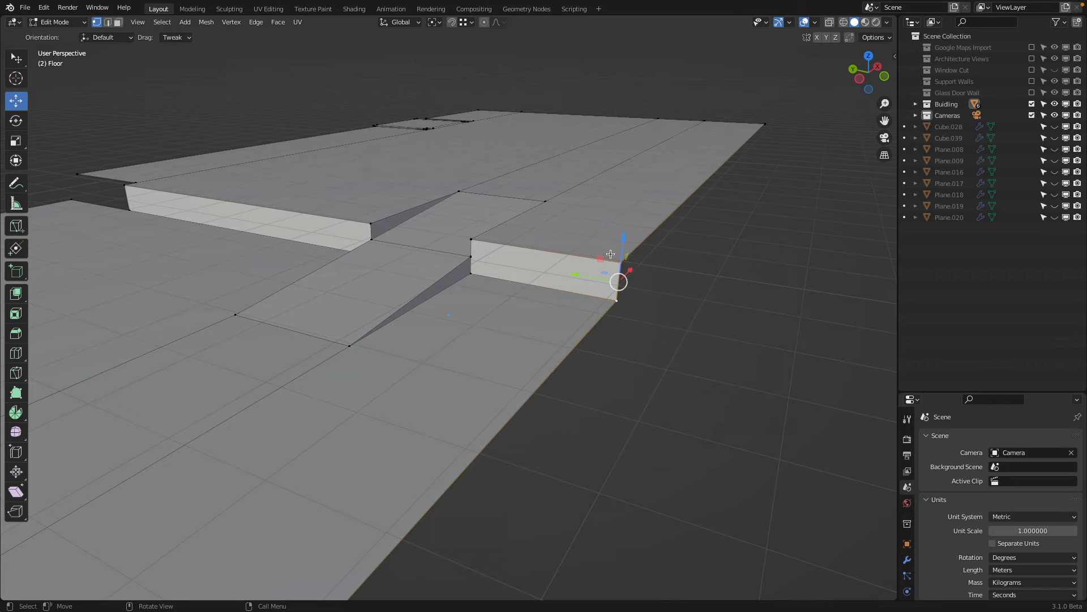
{"action": "key", "text": "x"}
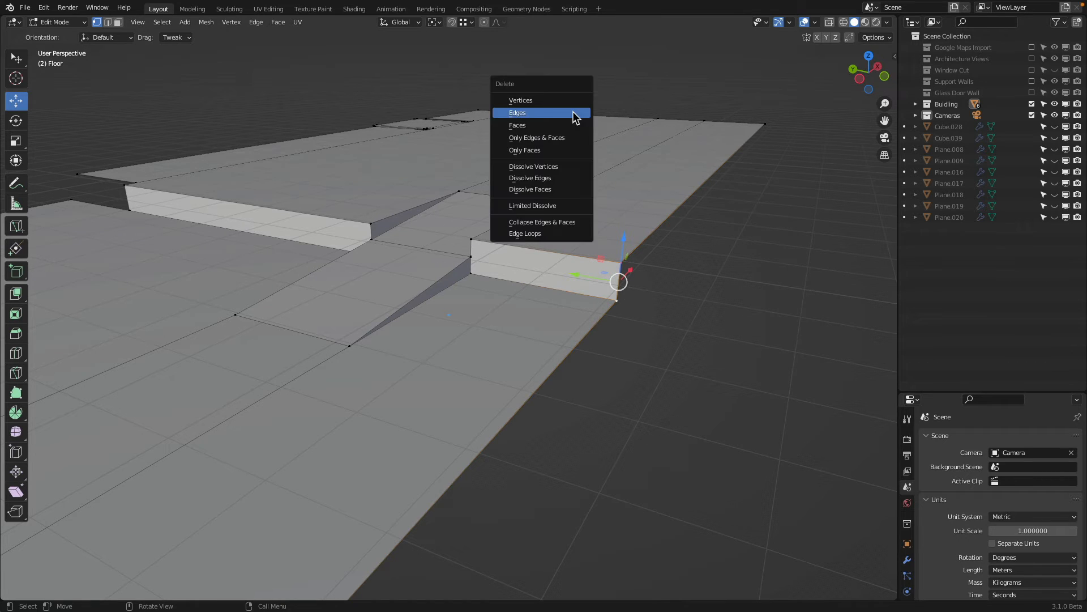
{"action": "key", "text": "Escape"}
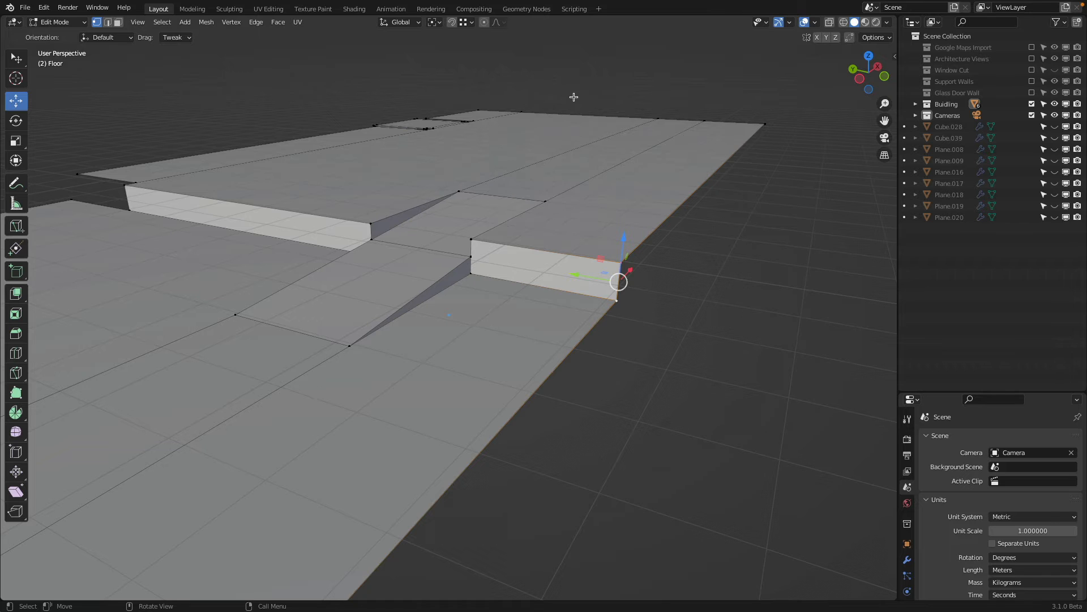
{"action": "right_click", "coordinate": [574, 97]}
{"action": "left_click", "coordinate": [554, 116]}
{"action": "scroll", "coordinate": [460, 213], "scroll_direction": "down", "scroll_amount": 2}
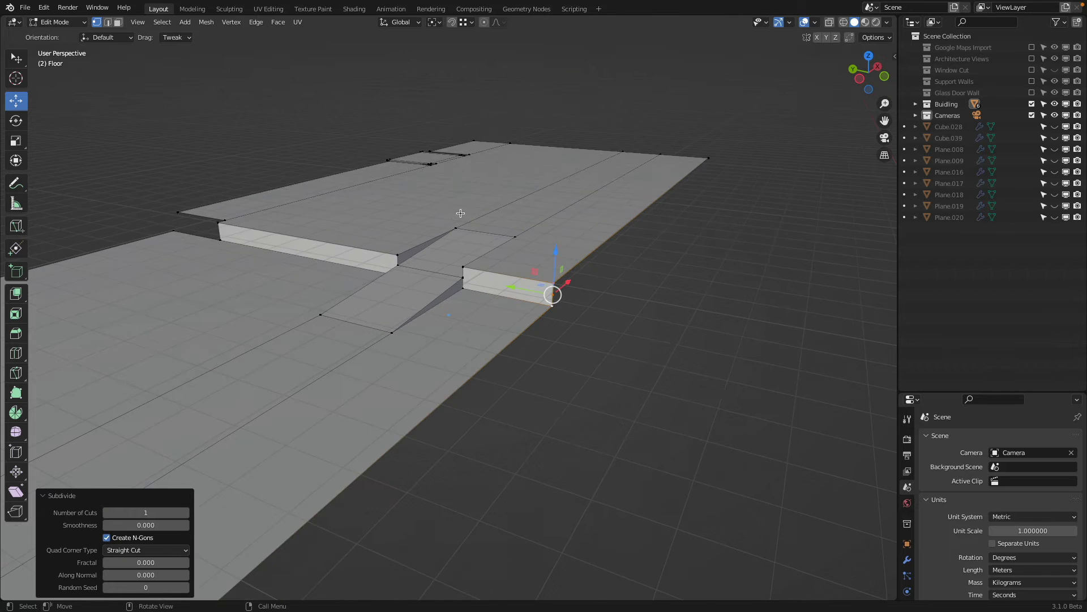
Duplicate the full-length walkway strip including the ramp and place the copy outside the floor, about -0.47 m in X and -7.07 m in Y
{"action": "scroll", "coordinate": [460, 213], "scroll_direction": "down", "scroll_amount": 3}
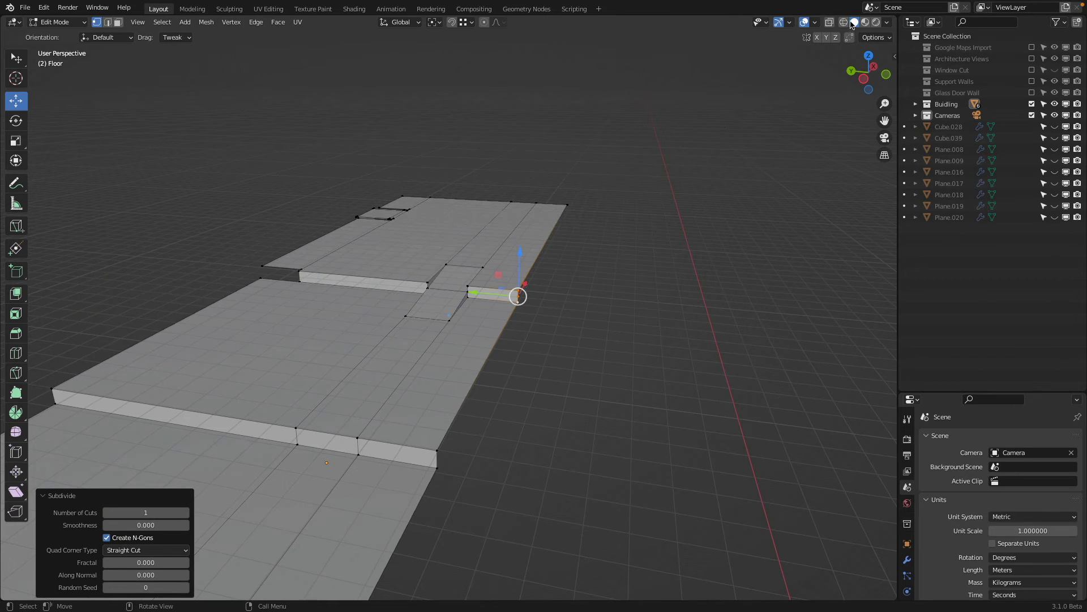
{"action": "left_click", "coordinate": [868, 55]}
{"action": "key", "text": "z"}
{"action": "left_click", "coordinate": [405, 291]}
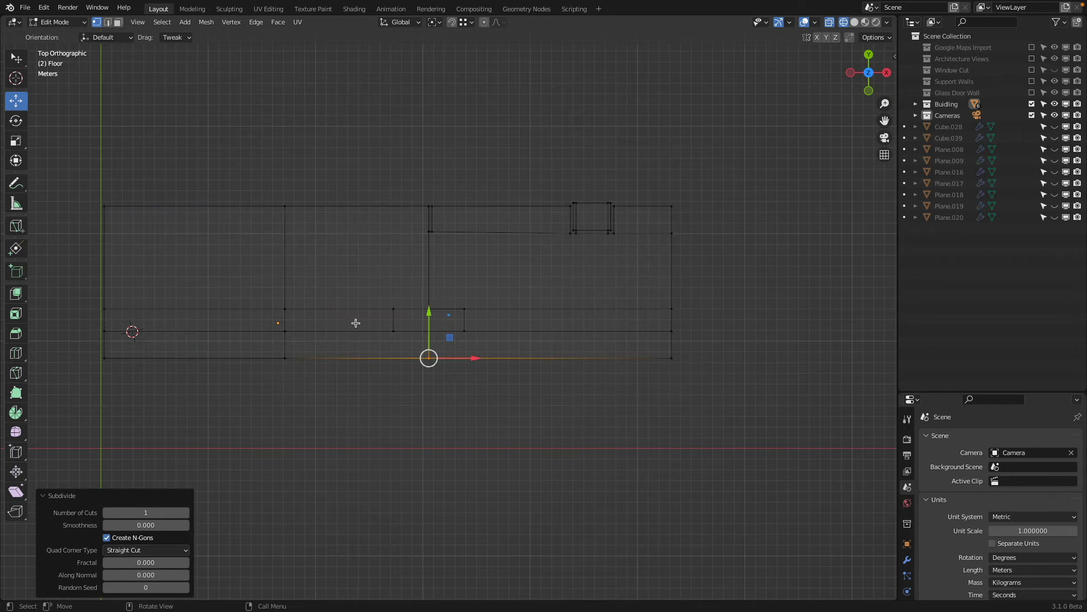
{"action": "key", "text": "a"}
{"action": "key", "text": "alt+a"}
{"action": "key", "text": "b"}
{"action": "left_click_drag", "start_coordinate": [94, 301], "coordinate": [712, 334]}
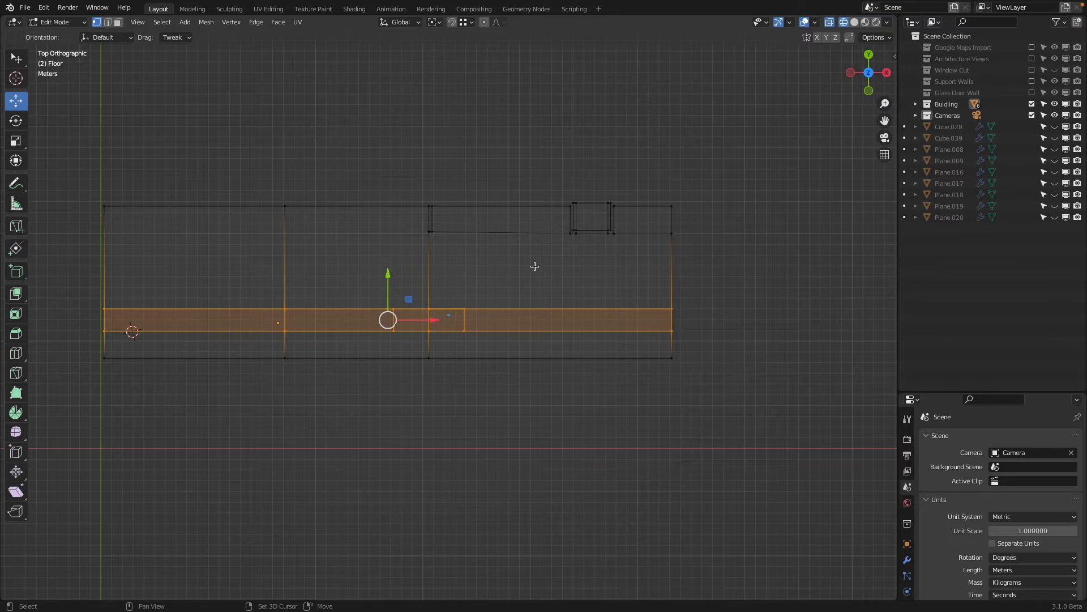
{"action": "key", "text": "g"}
{"action": "left_click", "coordinate": [589, 355]}
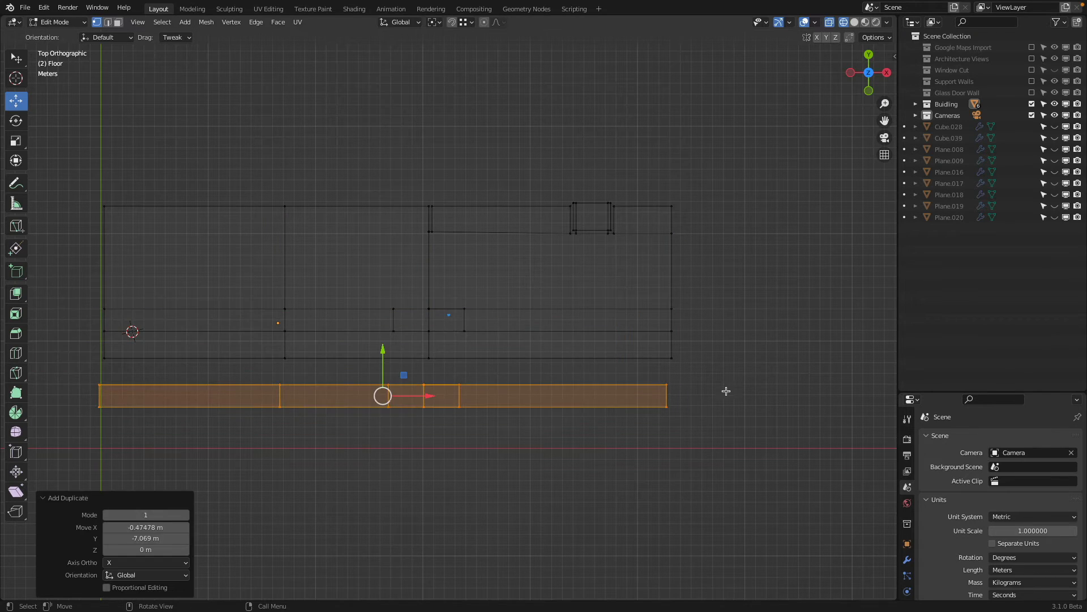
Align the duplicated strip with the floor's outer corner and offset it about 1.53 m away from the floor along Y
{"action": "middle_click_drag", "start_coordinate": [723, 388], "coordinate": [631, 427]}
{"action": "scroll", "coordinate": [631, 427], "scroll_direction": "down", "scroll_amount": 2}
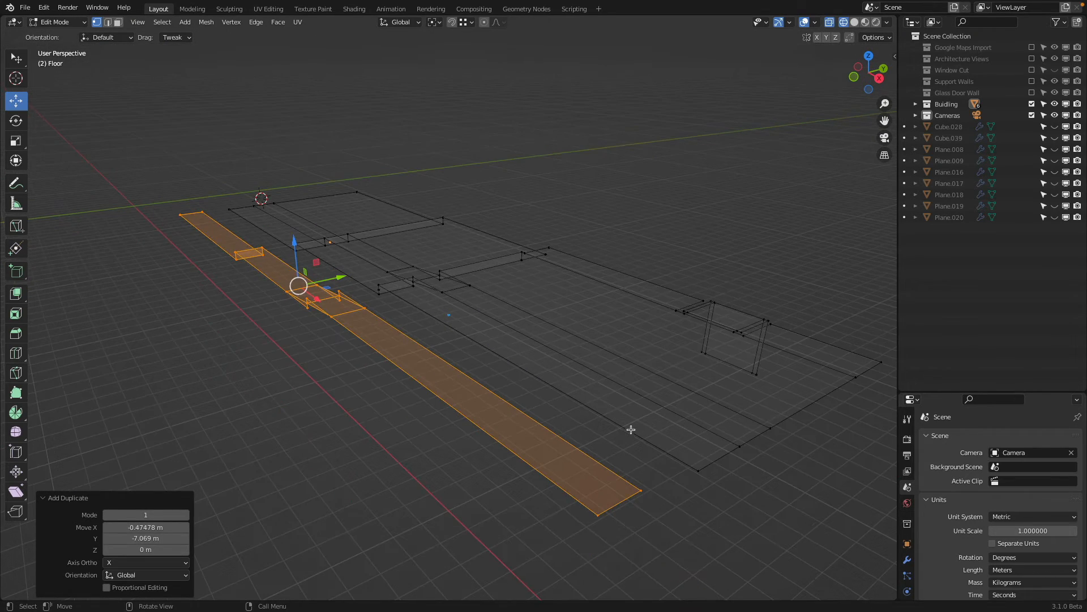
{"action": "key", "text": "g"}
{"action": "left_click", "coordinate": [699, 476]}
{"action": "middle_click_drag", "start_coordinate": [699, 476], "coordinate": [429, 265]}
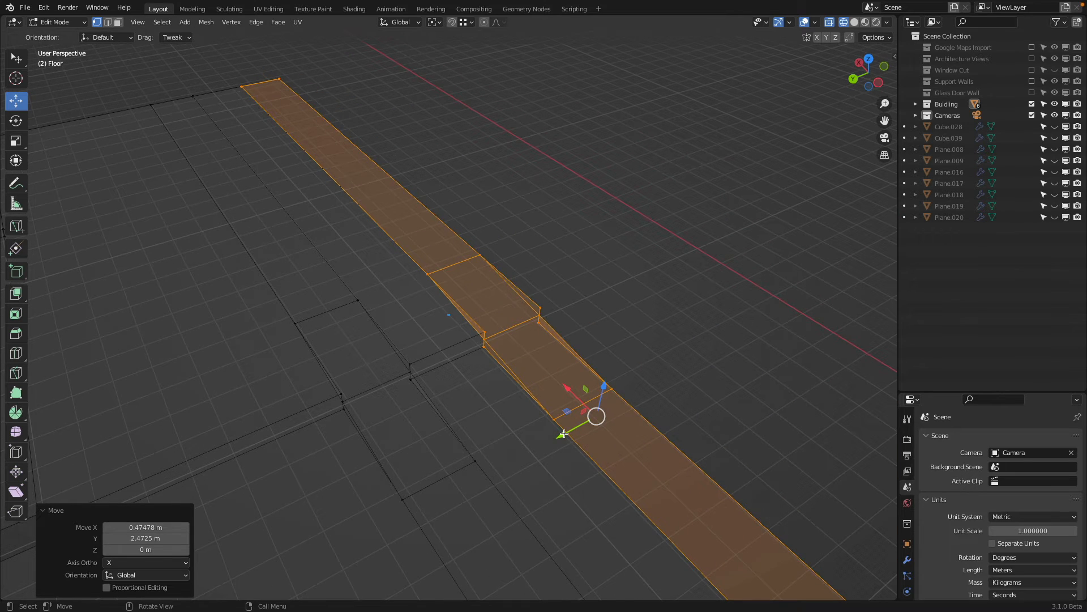
{"action": "left_click_drag", "start_coordinate": [564, 434], "coordinate": [606, 413]}
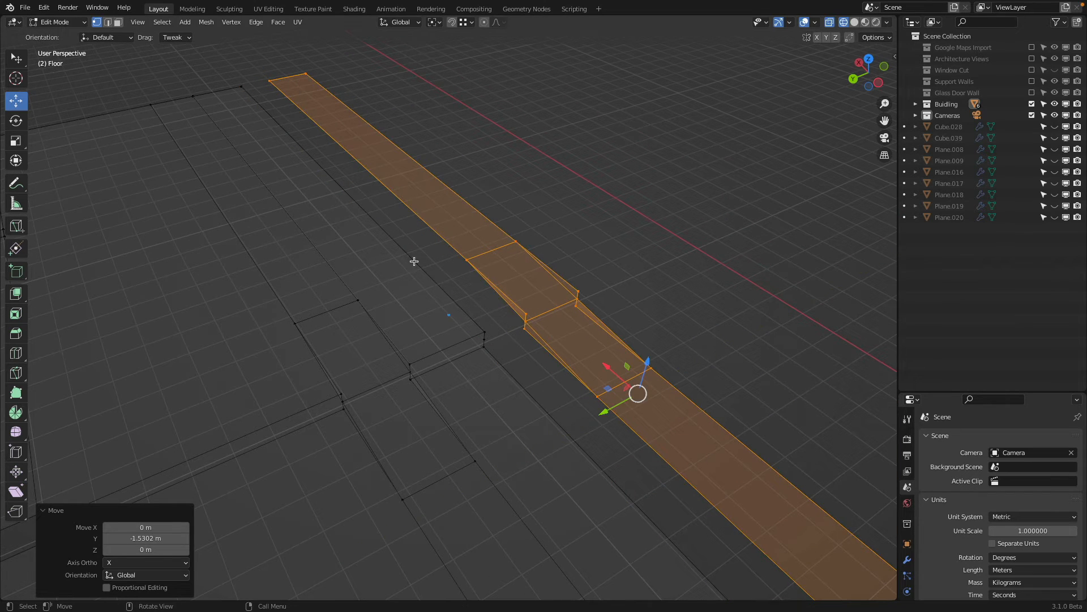
Subdivide the upper floor's outer edge and move the new vertex about -8 m along X, level with the strip's upper ramp end
{"action": "left_click", "coordinate": [485, 331]}
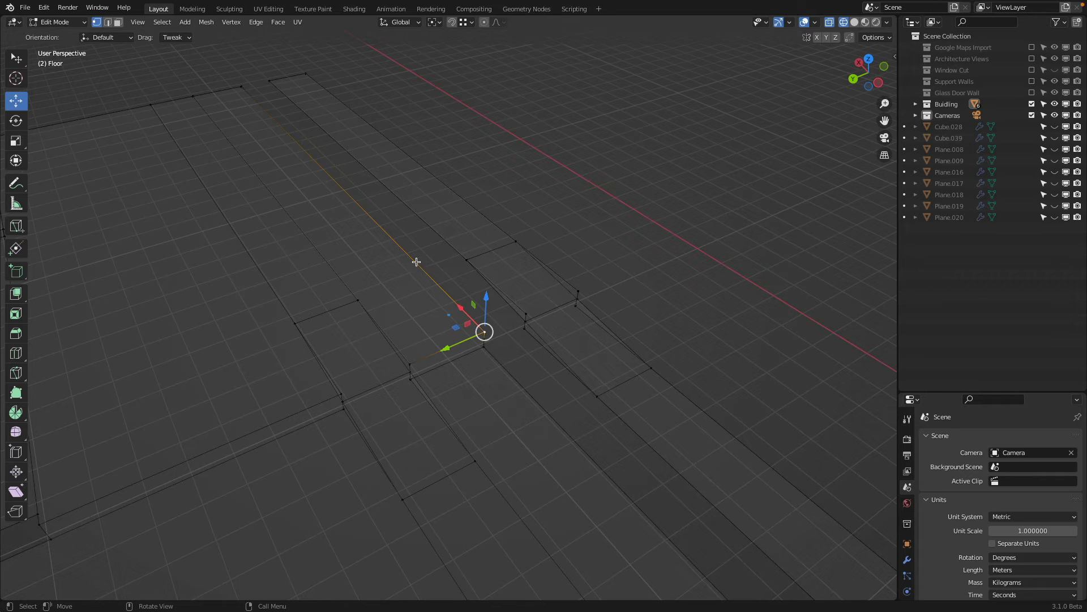
{"action": "left_click", "coordinate": [242, 86], "text": "shift"}
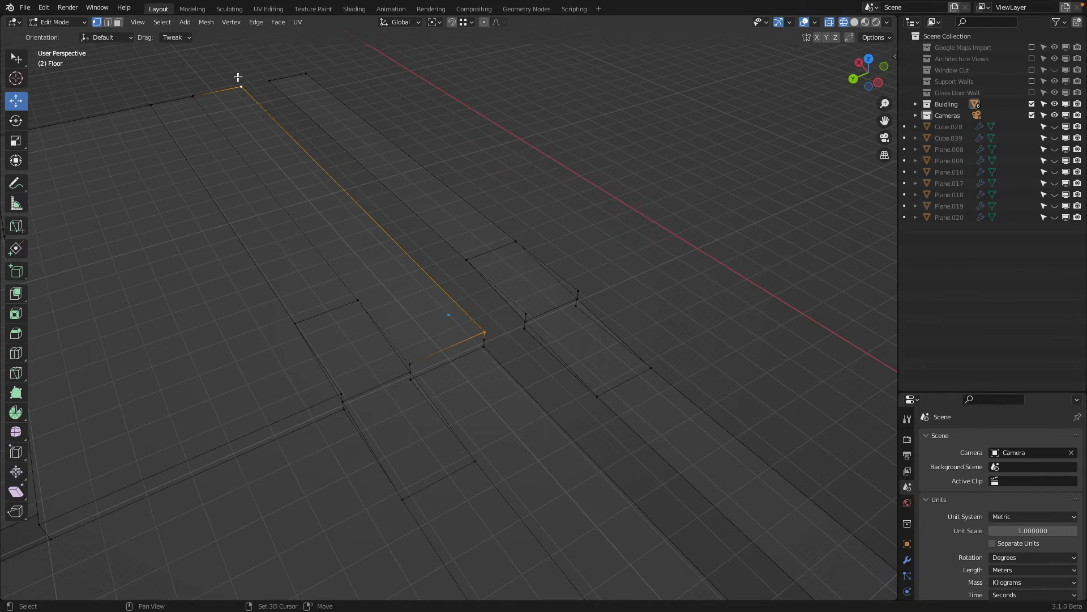
{"action": "right_click", "coordinate": [276, 126]}
{"action": "left_click", "coordinate": [275, 126]}
{"action": "middle_click_drag", "start_coordinate": [310, 159], "coordinate": [310, 163]}
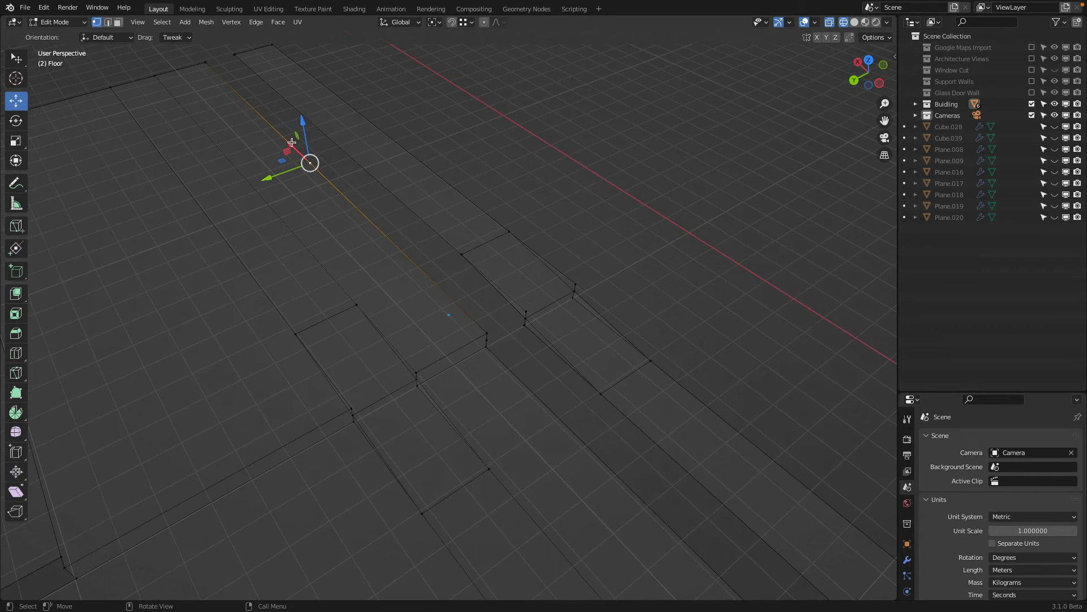
{"action": "left_click_drag", "start_coordinate": [294, 147], "coordinate": [460, 256]}
{"action": "scroll", "coordinate": [533, 261], "scroll_direction": "down", "scroll_amount": 2}
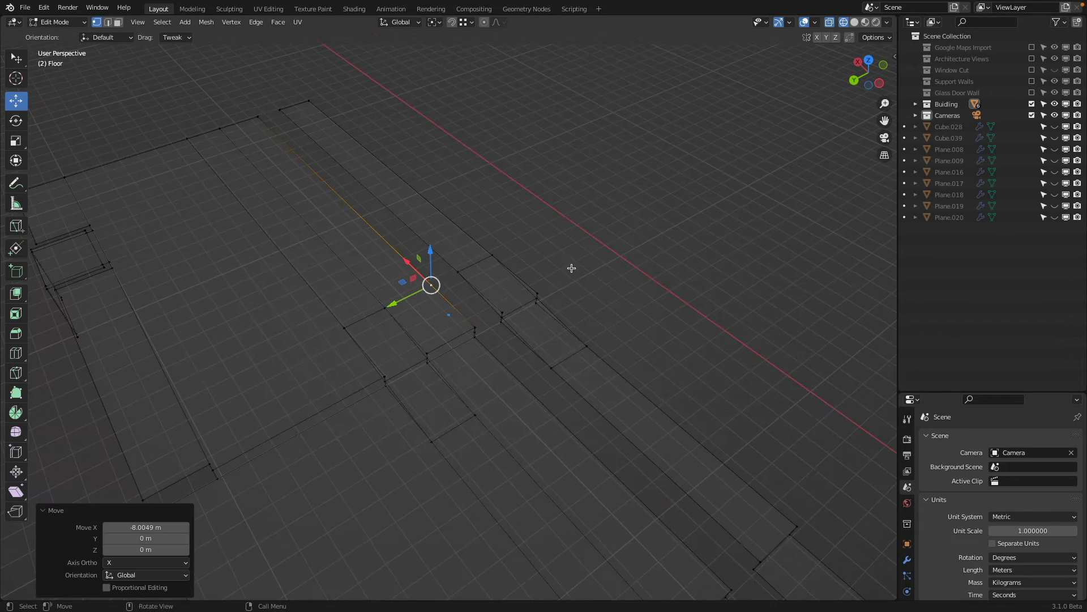
Select the whole duplicated strip and snap it 1.53 m along Y against the floor's outer edge
{"action": "middle_click_drag", "start_coordinate": [570, 267], "coordinate": [492, 306]}
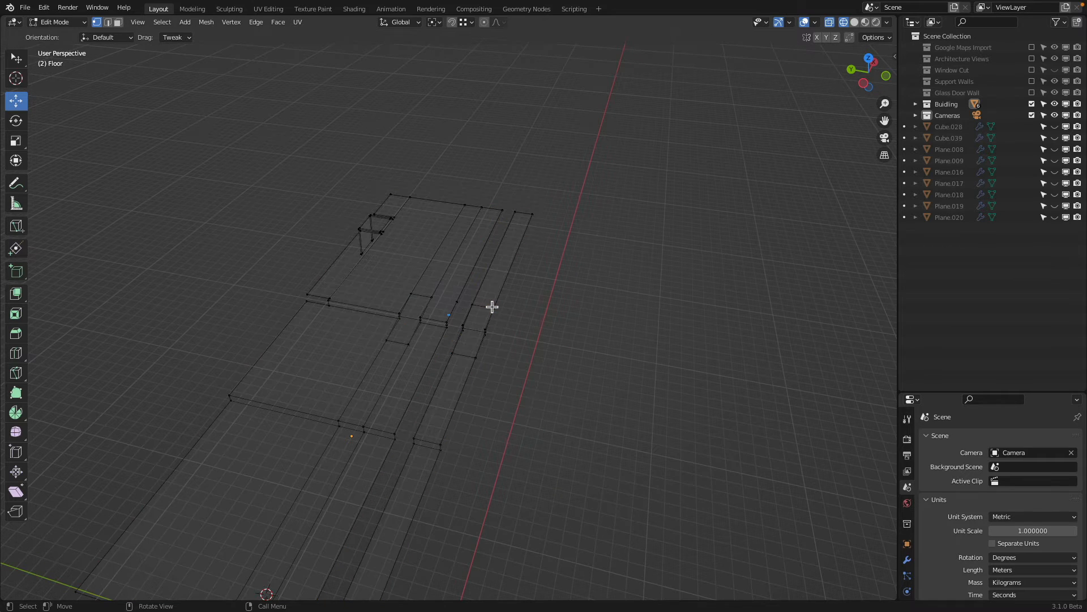
{"action": "key", "text": "l"}
{"action": "middle_click_drag", "start_coordinate": [491, 273], "coordinate": [510, 241]}
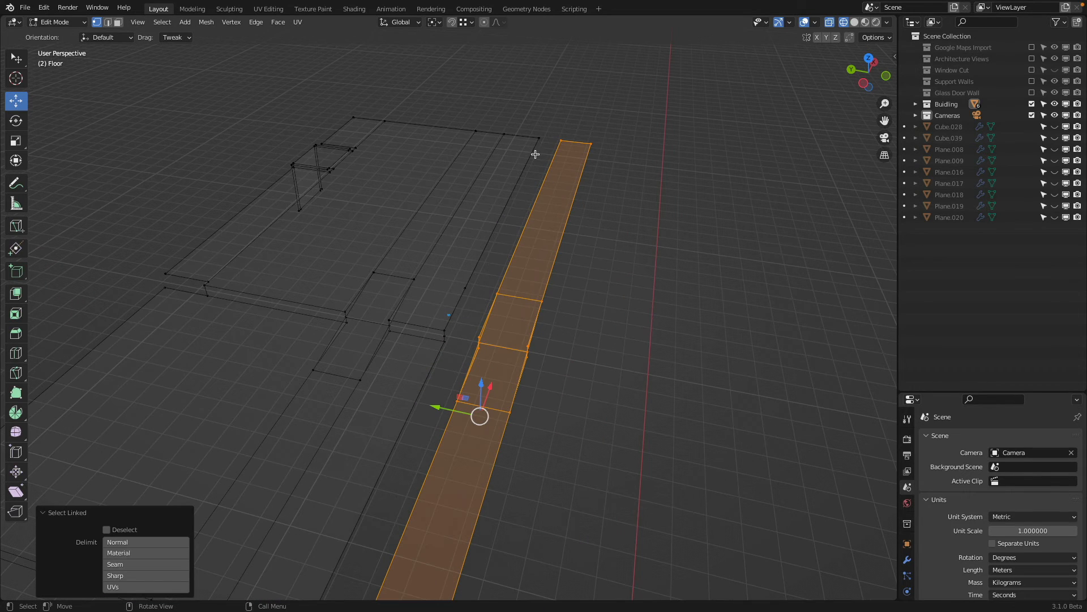
{"action": "key", "text": "g"}
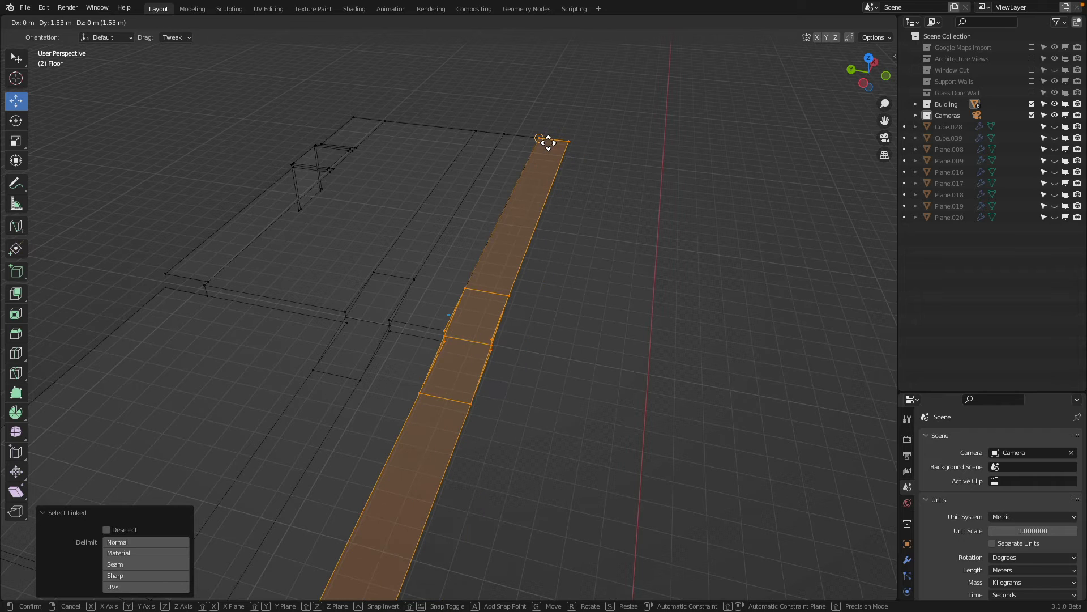
{"action": "left_click", "coordinate": [547, 142]}
{"action": "scroll", "coordinate": [541, 140], "scroll_direction": "down", "scroll_amount": 1}
Merge the overlapping vertices of the entire floor mesh by distance, using 0.0001 m
{"action": "key", "text": "a"}
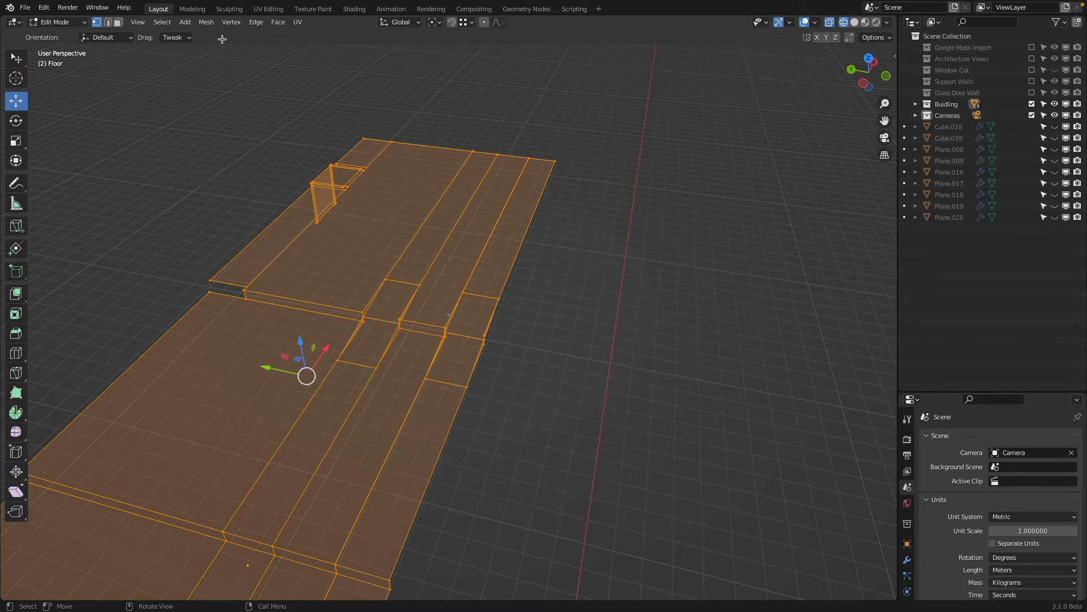
{"action": "left_click", "coordinate": [206, 22]}
{"action": "mouse_move", "coordinate": [237, 270]}
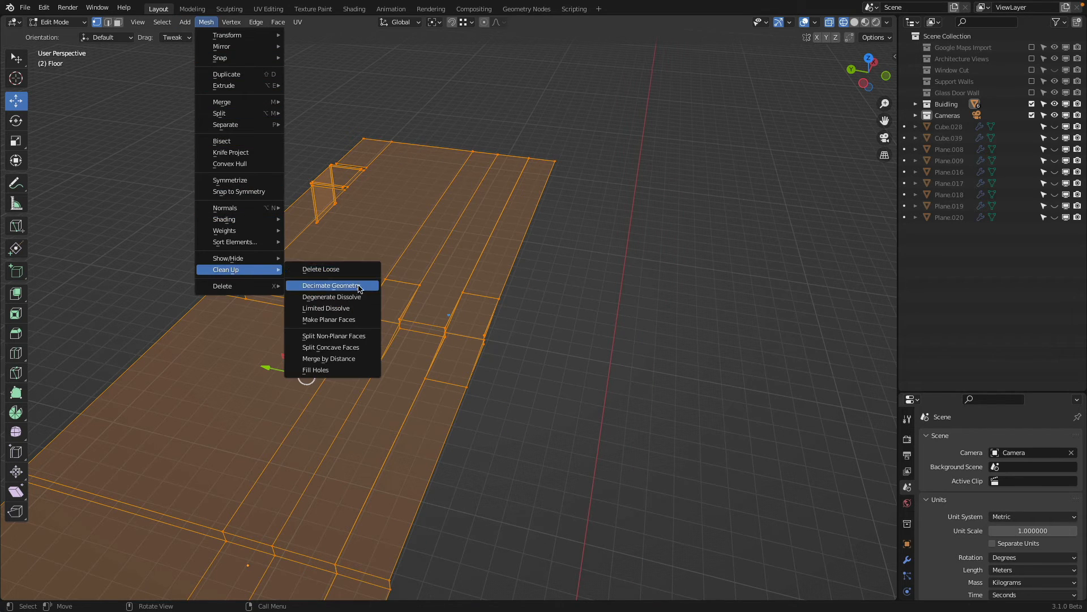
{"action": "left_click", "coordinate": [359, 363]}
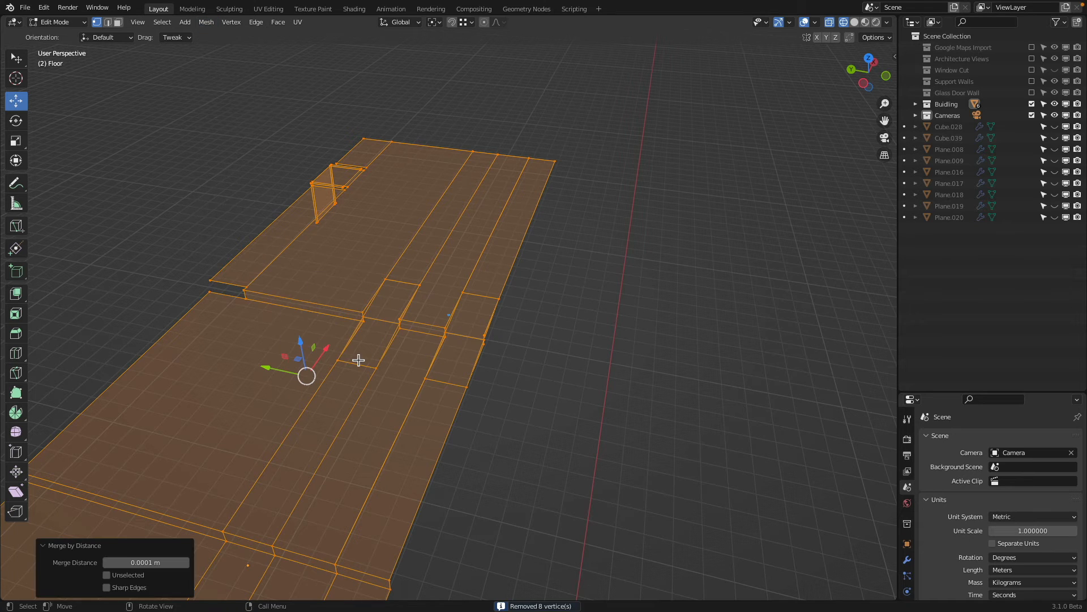
Switch to solid shading and turn on the Face Orientation overlay to check the direction of the floor's faces
{"action": "key", "text": "q"}
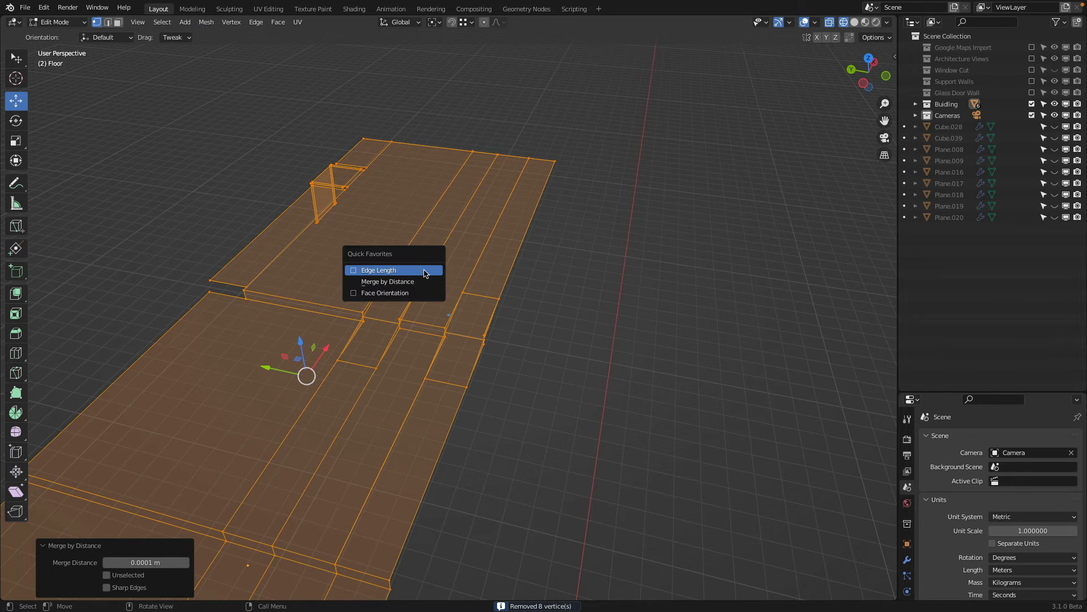
{"action": "key", "text": "Escape"}
{"action": "key", "text": "z"}
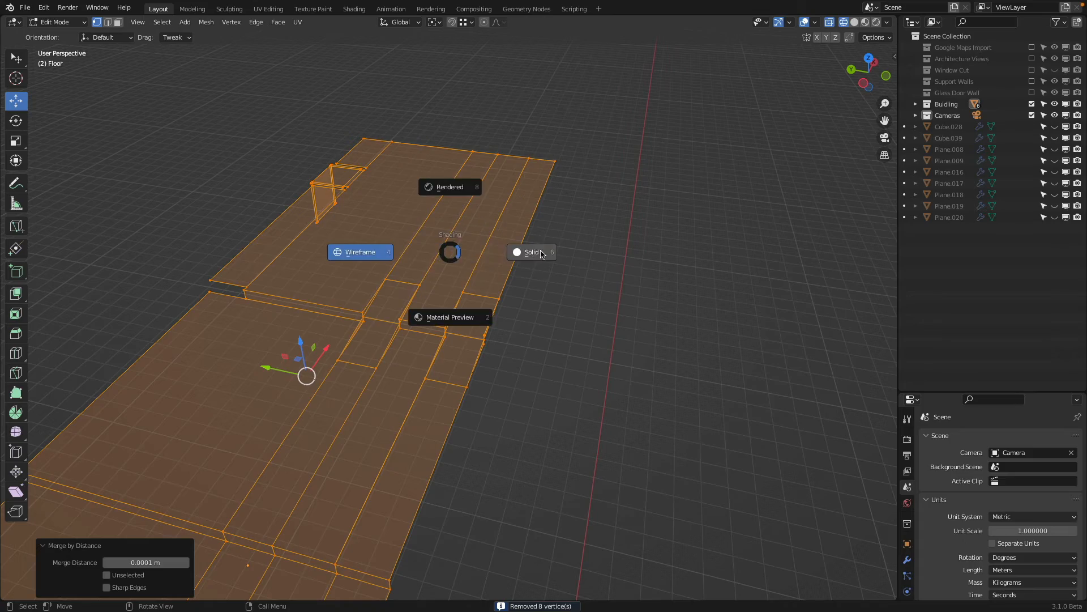
{"action": "left_click", "coordinate": [529, 244]}
{"action": "mouse_move", "coordinate": [529, 243]}
{"action": "middle_mouse_down"}
{"action": "mouse_move", "coordinate": [513, 189]}
{"action": "mouse_move", "coordinate": [507, 270]}
{"action": "mouse_move", "coordinate": [507, 251]}
{"action": "mouse_move", "coordinate": [529, 333]}
{"action": "mouse_move", "coordinate": [583, 306]}
{"action": "middle_mouse_up"}
{"action": "key", "text": "q"}
{"action": "key", "text": "Escape"}
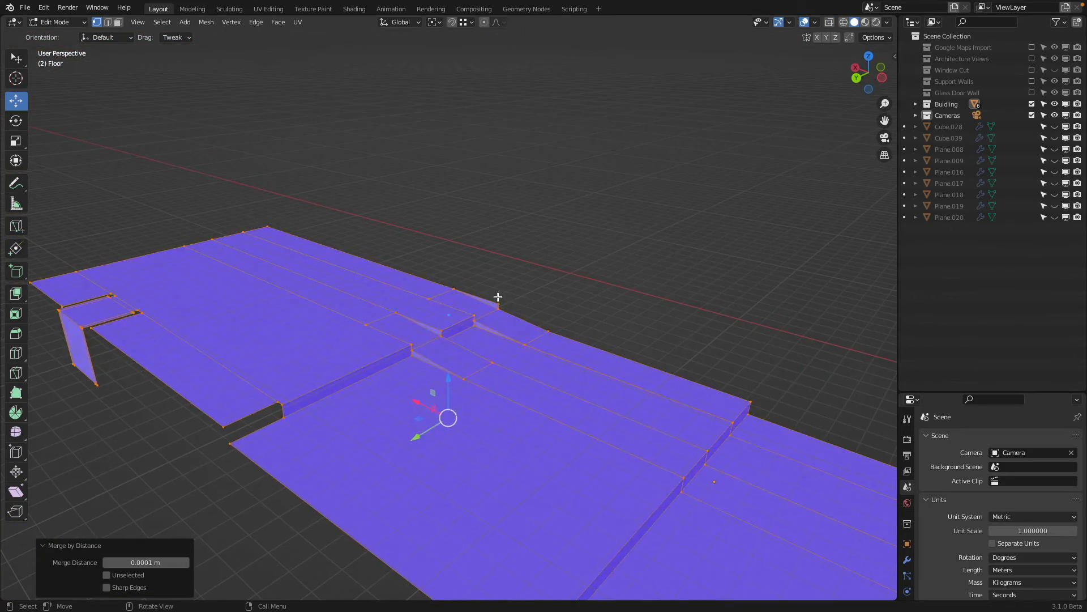
Examine the floor's ramp strips from the opposite side and turn off the Face Orientation overlay
{"action": "left_click", "coordinate": [499, 302]}
{"action": "key", "text": "x"}
{"action": "key", "text": "Escape"}
{"action": "key", "text": "x"}
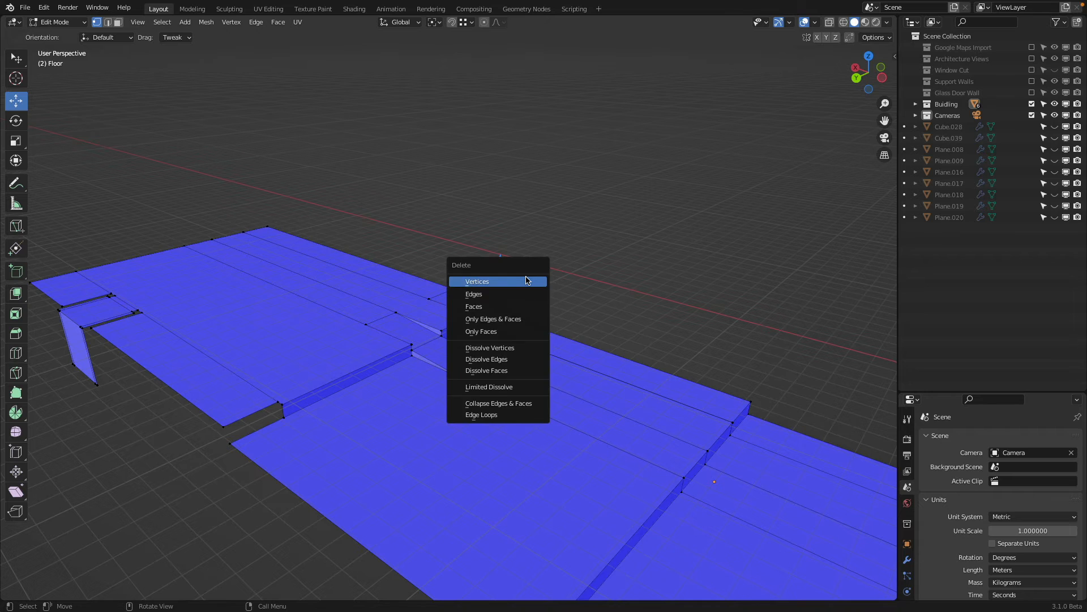
{"action": "key", "text": "Escape"}
{"action": "middle_click_drag", "start_coordinate": [546, 274], "coordinate": [414, 276]}
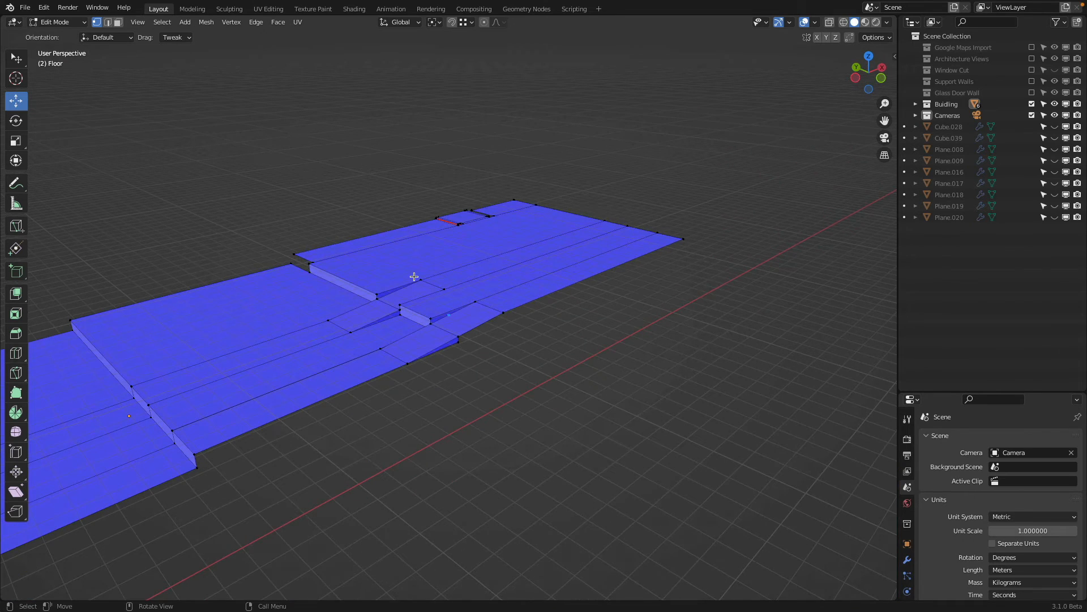
{"action": "key", "text": "q"}
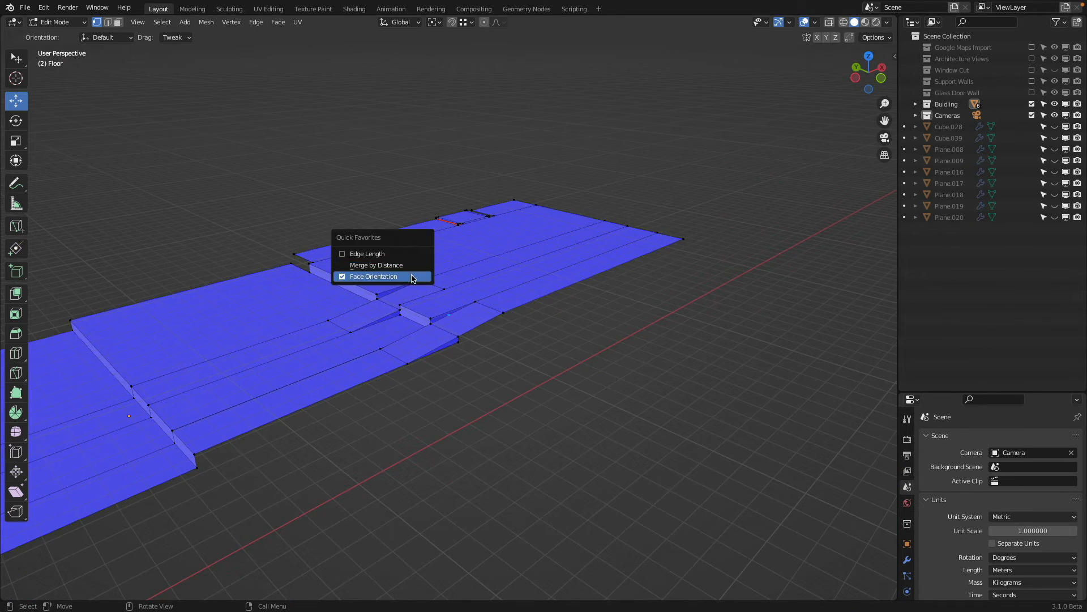
{"action": "left_click", "coordinate": [414, 277]}
Select all vertices of the outermost ramp strip along the floor in the wireframe top view
{"action": "key", "text": "KP_7"}
{"action": "key", "text": "shift+z"}
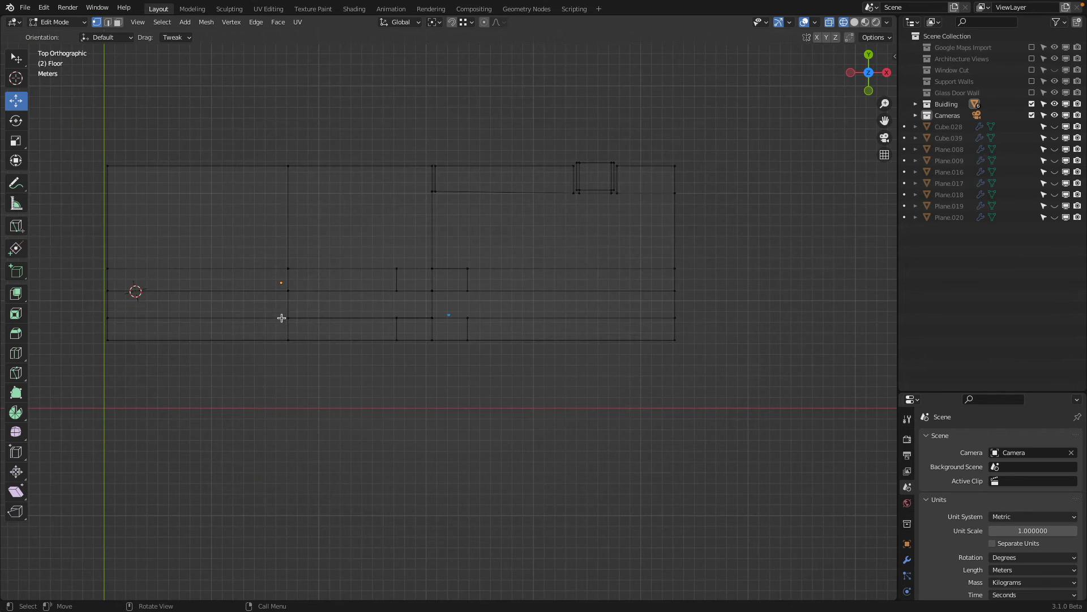
{"action": "scroll", "coordinate": [280, 340], "scroll_direction": "up", "scroll_amount": 14}
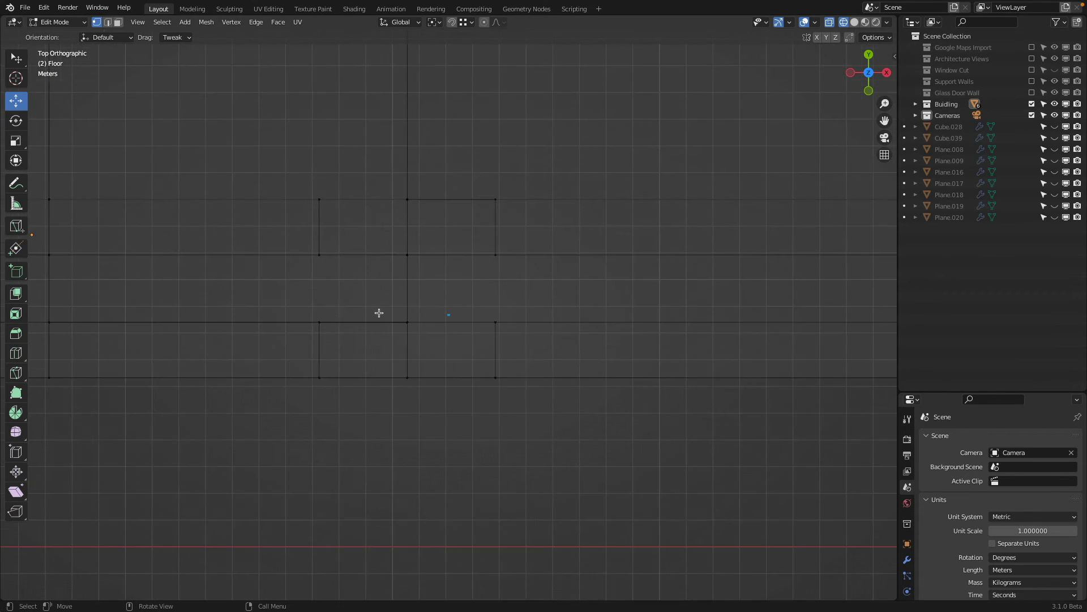
{"action": "middle_click_drag", "start_coordinate": [302, 325], "coordinate": [543, 323], "text": "shift"}
{"action": "scroll", "coordinate": [543, 324], "scroll_direction": "down", "scroll_amount": 12}
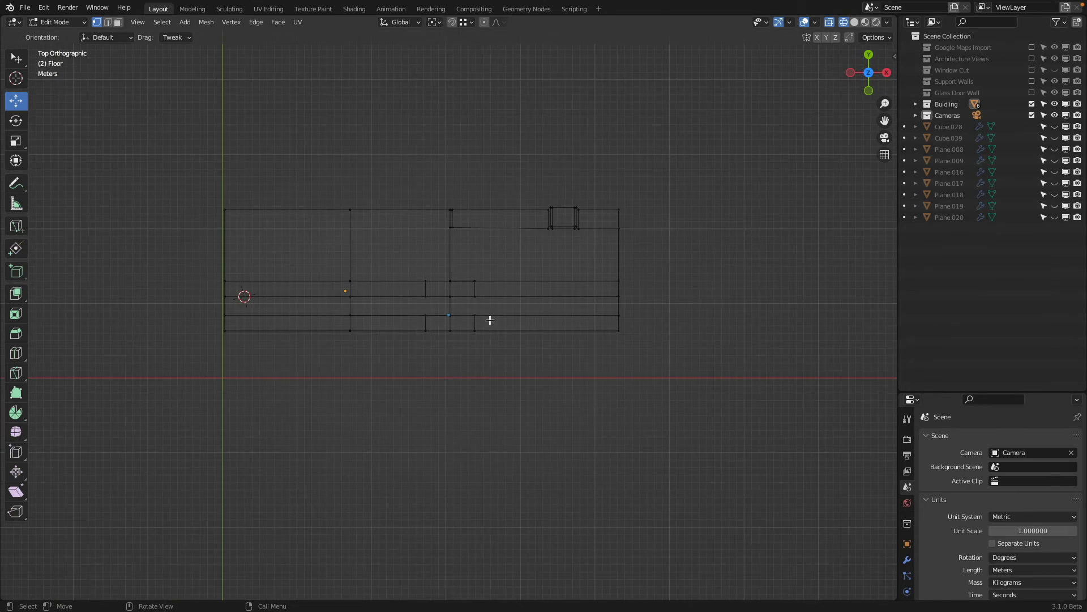
{"action": "key", "text": "b"}
{"action": "left_click_drag", "start_coordinate": [202, 307], "coordinate": [652, 360]}
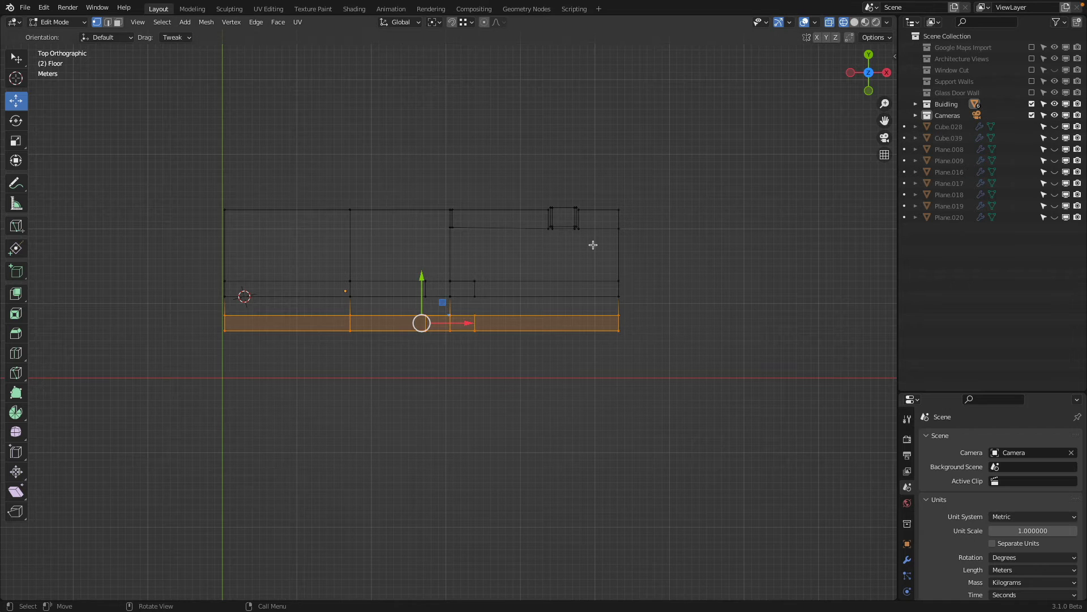
Reveal the hidden building around the floor, keep the loose cubes and planes hidden, and resume editing the floor mesh
{"action": "key", "text": "alt+h"}
{"action": "key", "text": "Tab"}
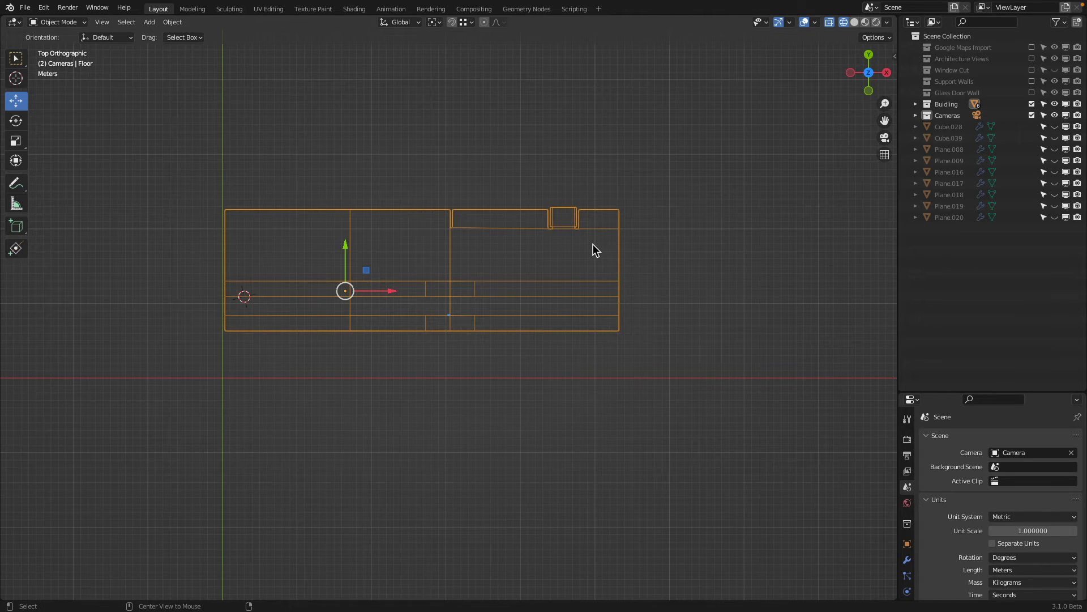
{"action": "key", "text": "alt+h"}
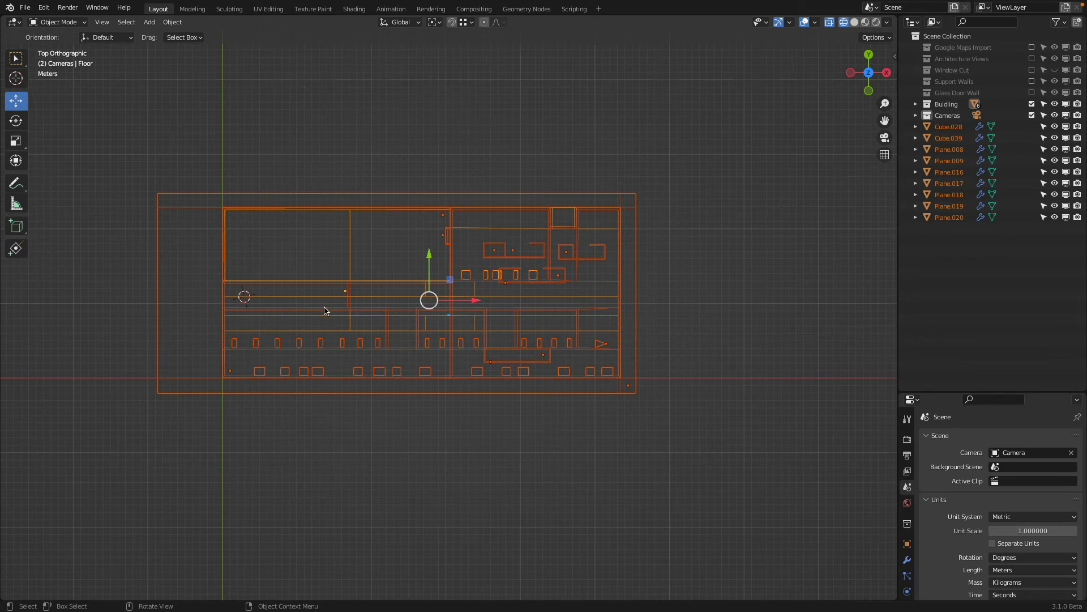
{"action": "mouse_move", "coordinate": [325, 311]}
{"action": "middle_mouse_down"}
{"action": "mouse_move", "coordinate": [549, 233]}
{"action": "mouse_move", "coordinate": [540, 358]}
{"action": "mouse_move", "coordinate": [542, 346]}
{"action": "mouse_move", "coordinate": [611, 318]}
{"action": "mouse_move", "coordinate": [373, 282]}
{"action": "mouse_move", "coordinate": [457, 279]}
{"action": "mouse_move", "coordinate": [417, 306]}
{"action": "mouse_move", "coordinate": [439, 342]}
{"action": "middle_mouse_up"}
{"action": "key", "text": "shift+z"}
{"action": "left_click", "coordinate": [540, 356]}
{"action": "left_click", "coordinate": [542, 338]}
{"action": "left_click", "coordinate": [625, 316], "text": "shift"}
{"action": "left_click", "coordinate": [625, 319]}
{"action": "key", "text": "Tab"}
{"action": "middle_click_drag", "start_coordinate": [463, 295], "coordinate": [436, 319]}
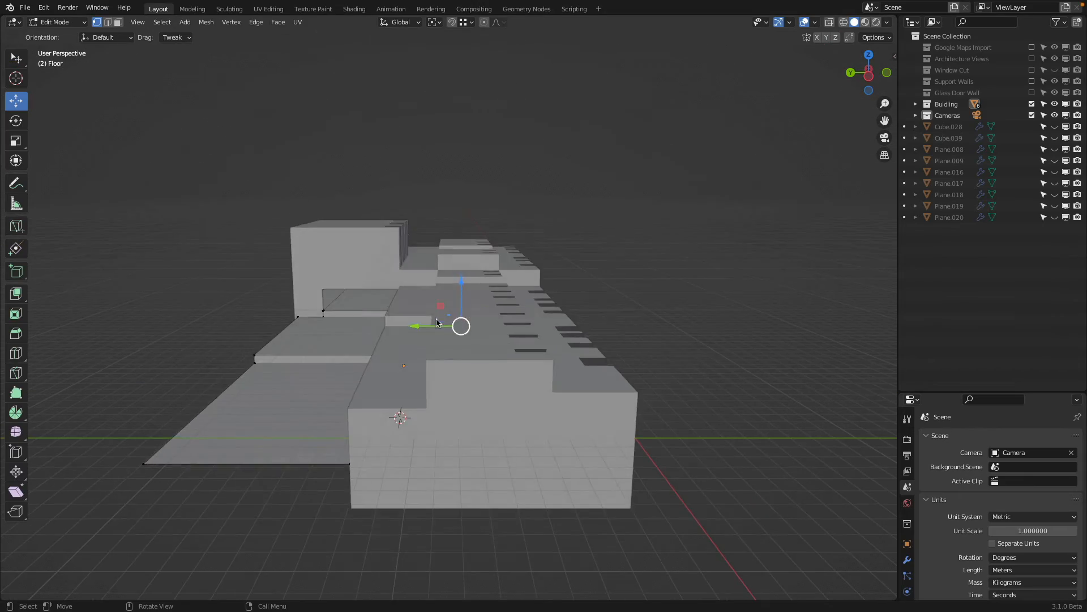
Move the selected outer strip about -6 m along Y, inside the building outline
{"action": "key", "text": "shift+z"}
{"action": "key", "text": "g"}
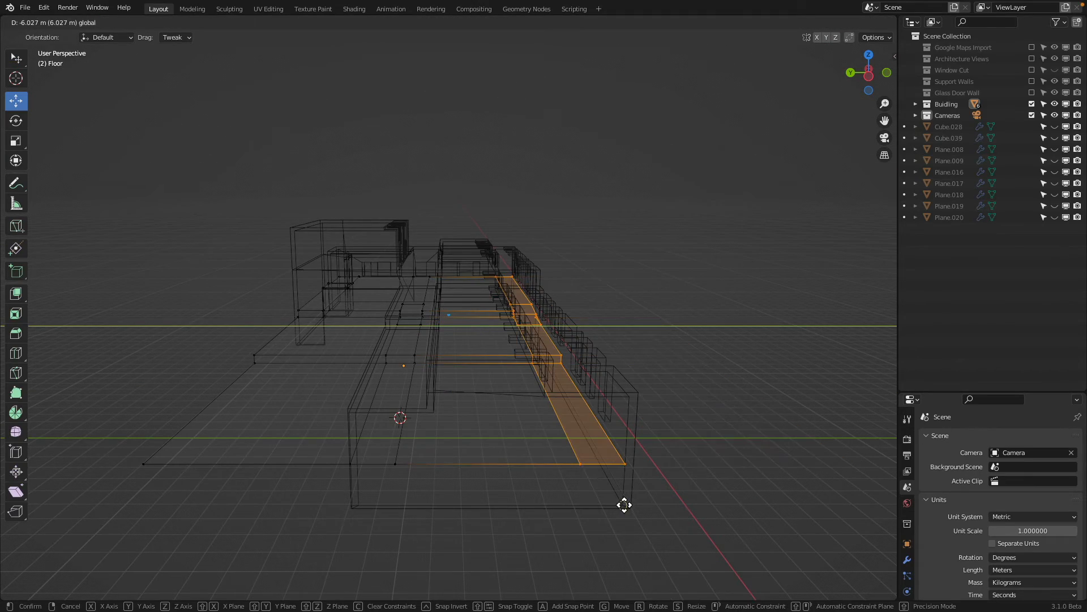
{"action": "left_click", "coordinate": [624, 504]}
Subdivide the two vertical edges bounding the narrow strip on the step between floor levels and connect their midpoints
{"action": "middle_click_drag", "start_coordinate": [624, 505], "coordinate": [816, 438]}
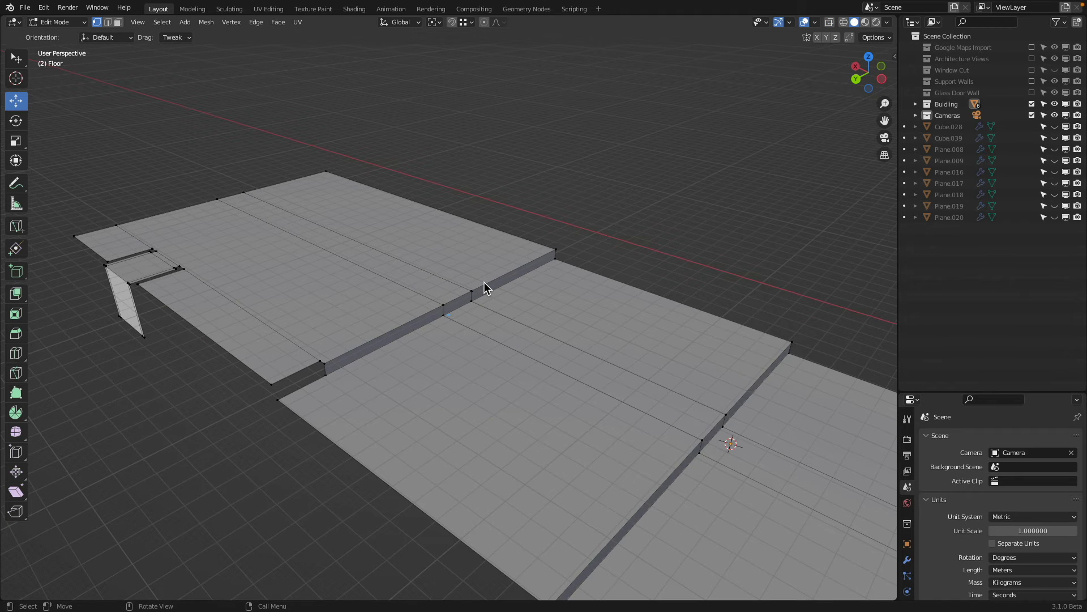
{"action": "scroll", "coordinate": [482, 282], "scroll_direction": "up", "scroll_amount": 7}
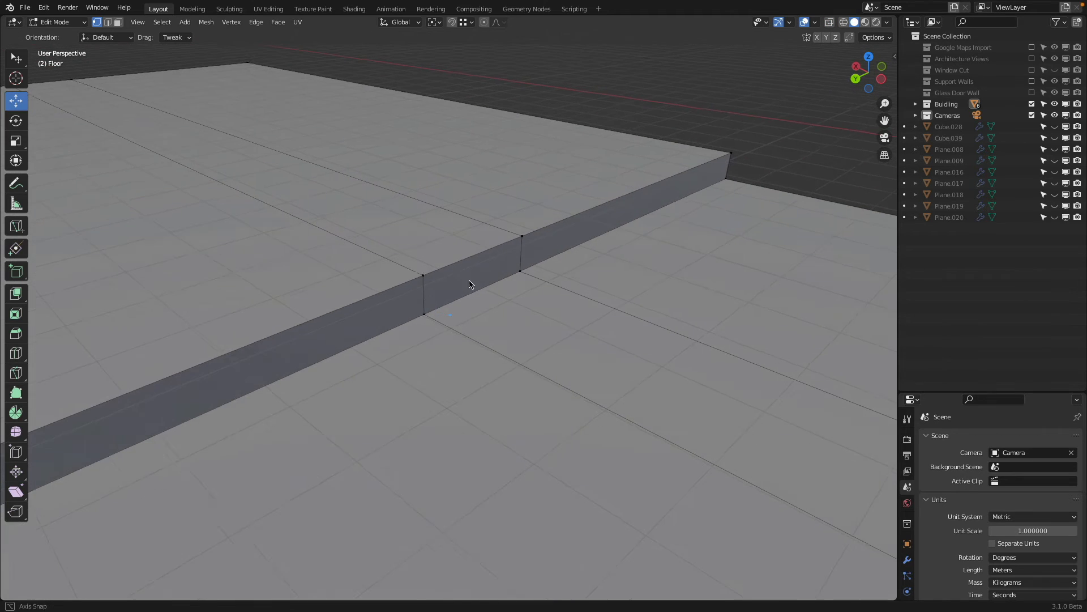
{"action": "left_click", "coordinate": [423, 306], "text": "alt+shift"}
{"action": "right_click", "coordinate": [464, 273]}
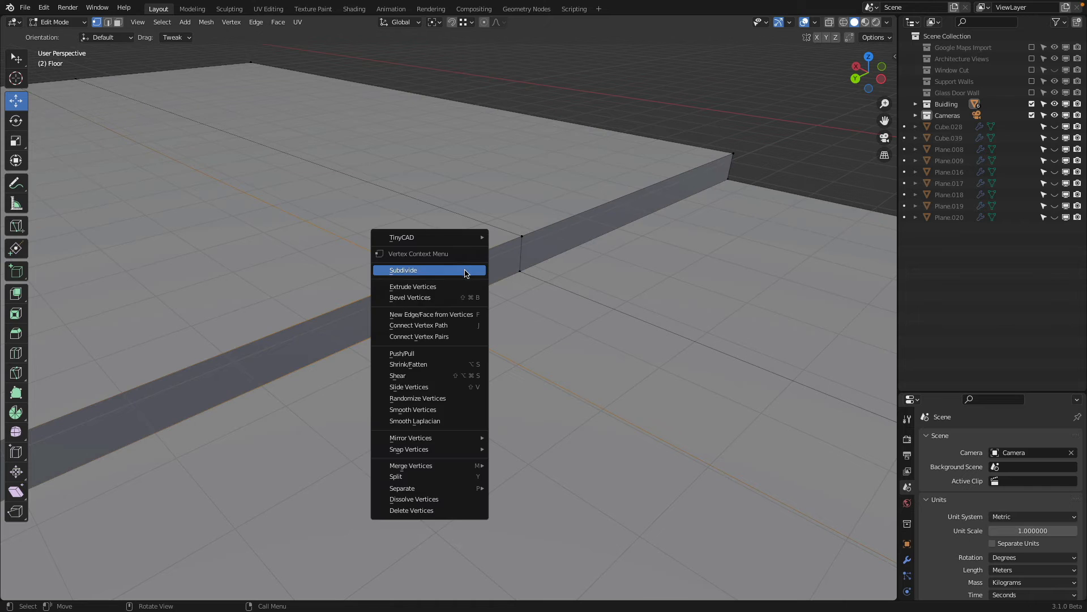
{"action": "left_click", "coordinate": [467, 274]}
{"action": "left_click", "coordinate": [422, 294]}
{"action": "right_click", "coordinate": [570, 226]}
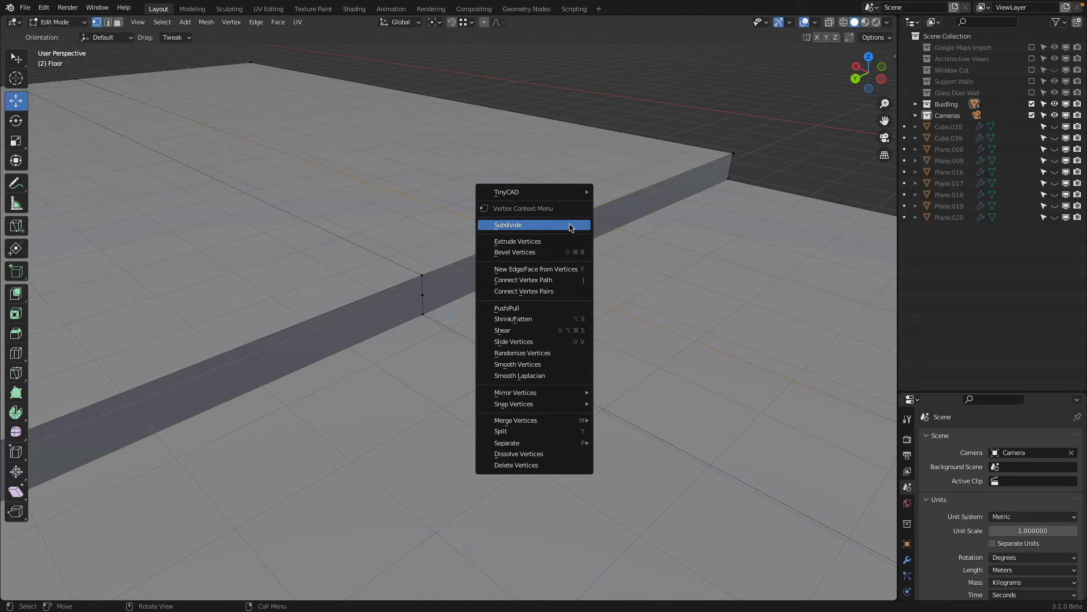
{"action": "left_click", "coordinate": [570, 226]}
{"action": "left_click", "coordinate": [422, 295]}
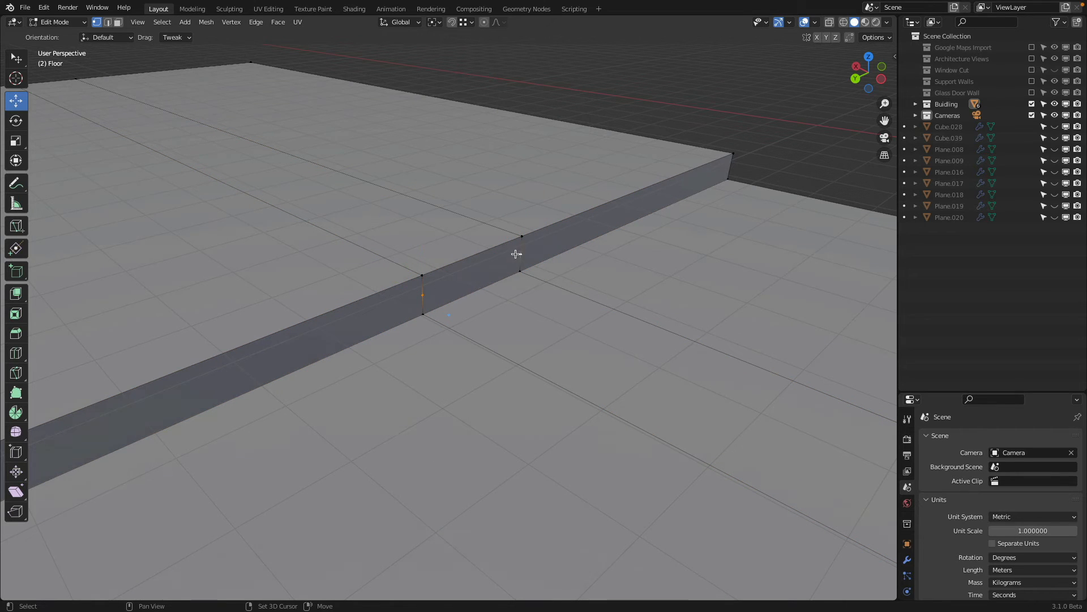
{"action": "left_click", "coordinate": [521, 253], "text": "shift"}
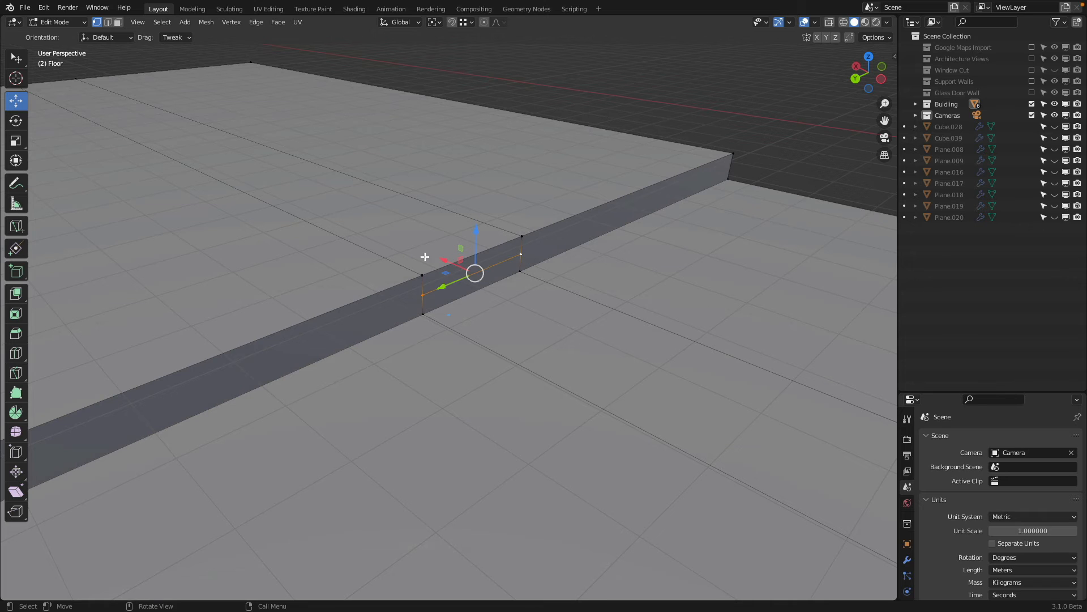
{"action": "scroll", "coordinate": [315, 224], "scroll_direction": "down", "scroll_amount": 3}
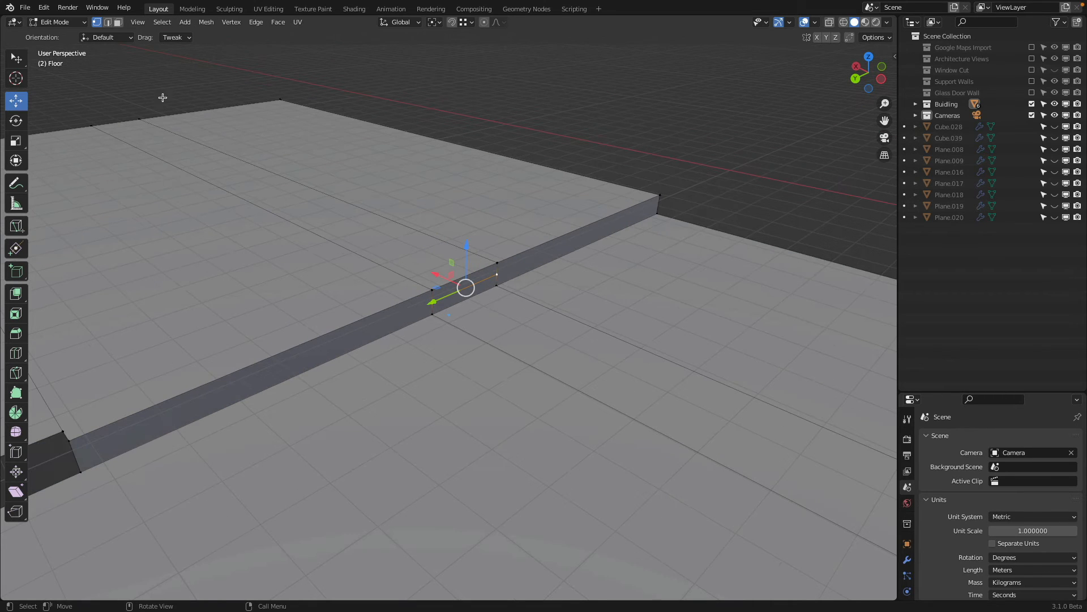
Subdivide the two long edges of the narrow strip on the upper floor with one cut
{"action": "left_click", "coordinate": [275, 214]}
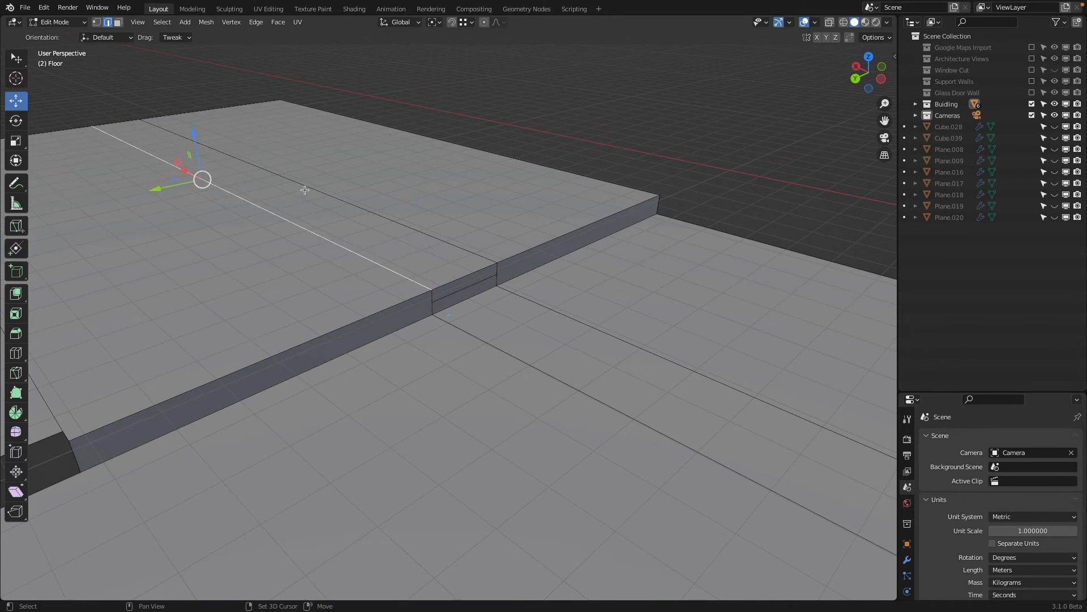
{"action": "left_click", "coordinate": [305, 188], "text": "shift"}
{"action": "right_click", "coordinate": [338, 154]}
{"action": "left_click", "coordinate": [338, 155]}
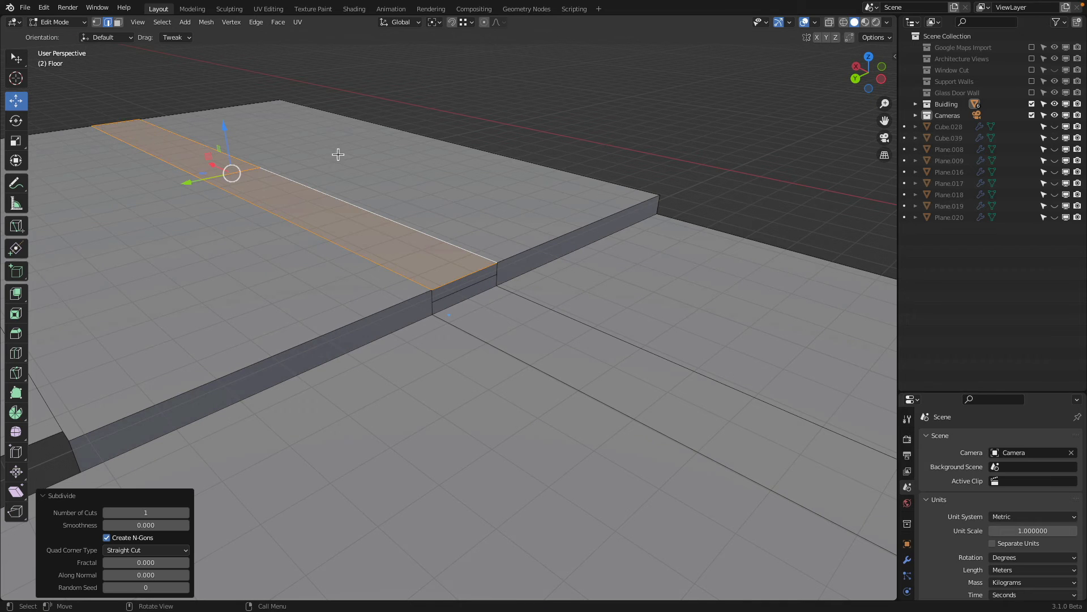
{"action": "left_click", "coordinate": [251, 172]}
{"action": "scroll", "coordinate": [276, 192], "scroll_direction": "down", "scroll_amount": 3}
Subdivide the two long edges of the narrow strip on the lower floor with one cut
{"action": "left_click", "coordinate": [523, 346]}
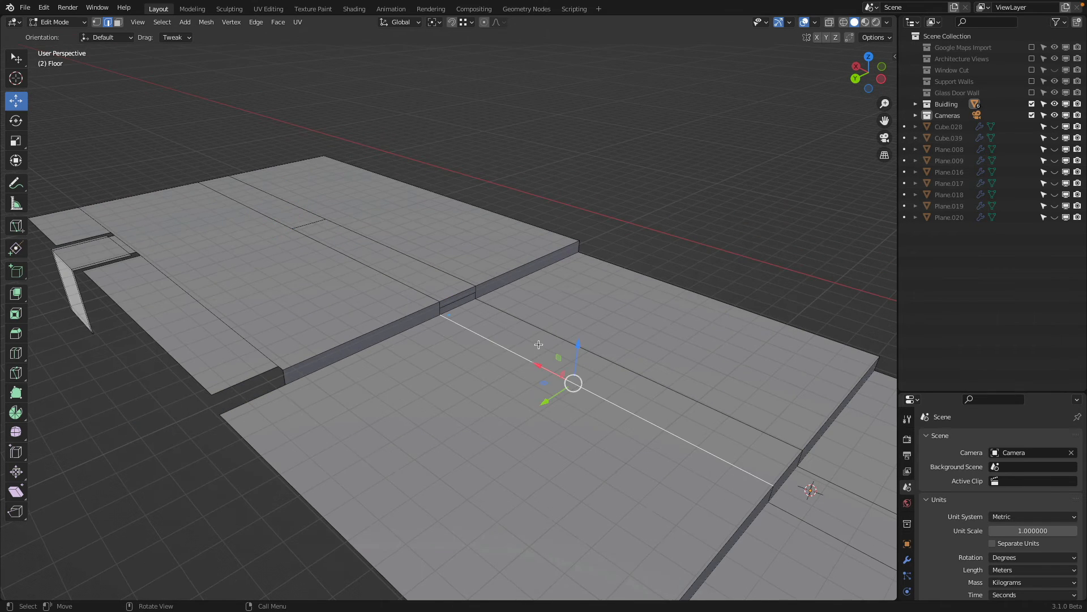
{"action": "left_click", "coordinate": [543, 335], "text": "shift"}
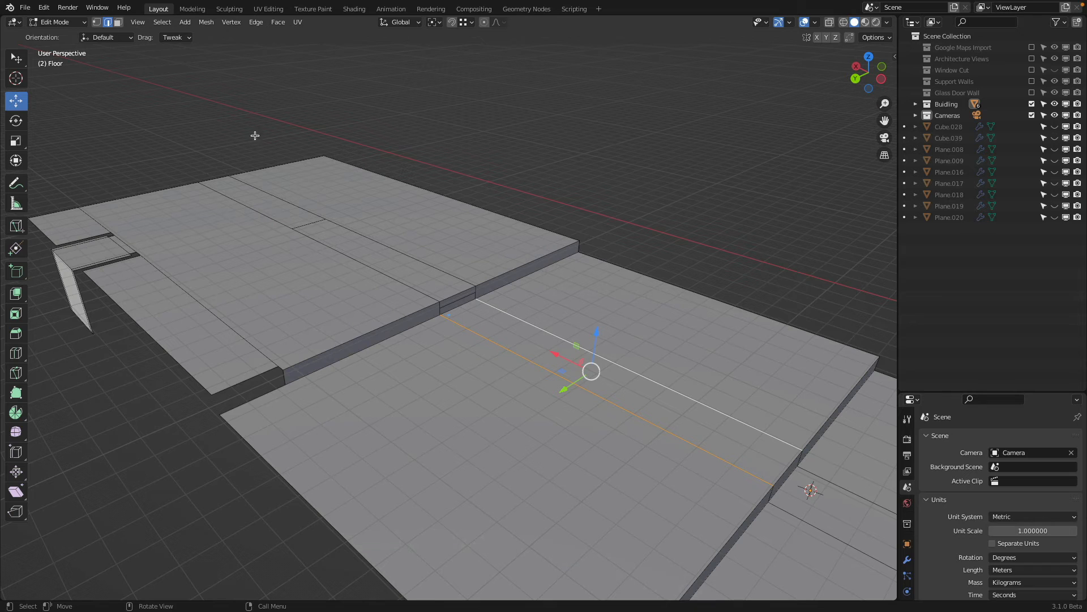
{"action": "right_click", "coordinate": [492, 327]}
{"action": "left_click", "coordinate": [488, 292]}
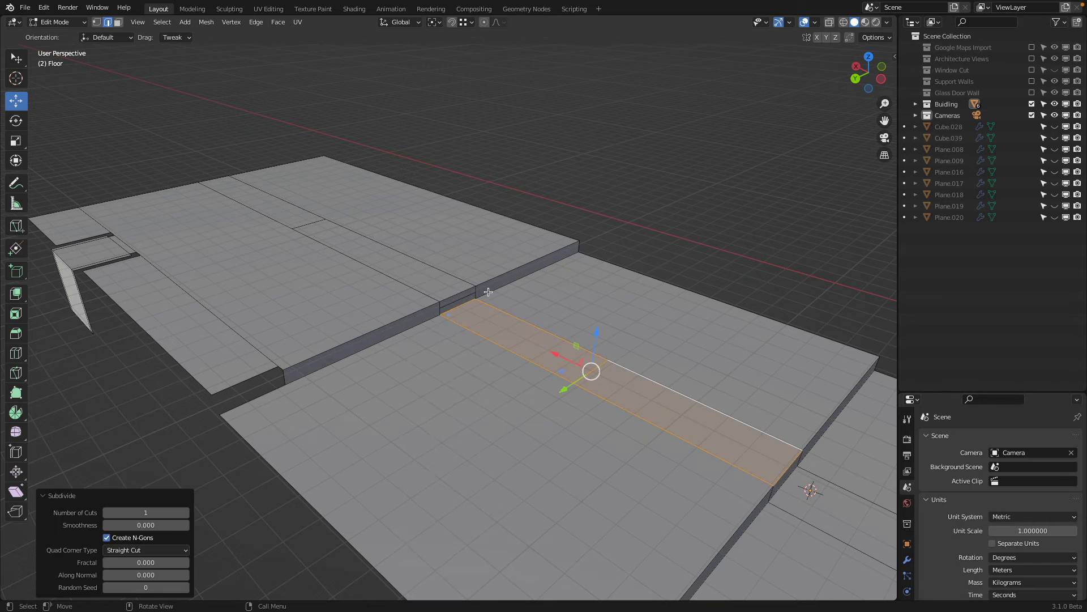
Slide the lower strip's cross edge to the foot of the step, then move it -3.3 m along X
{"action": "left_click", "coordinate": [609, 383]}
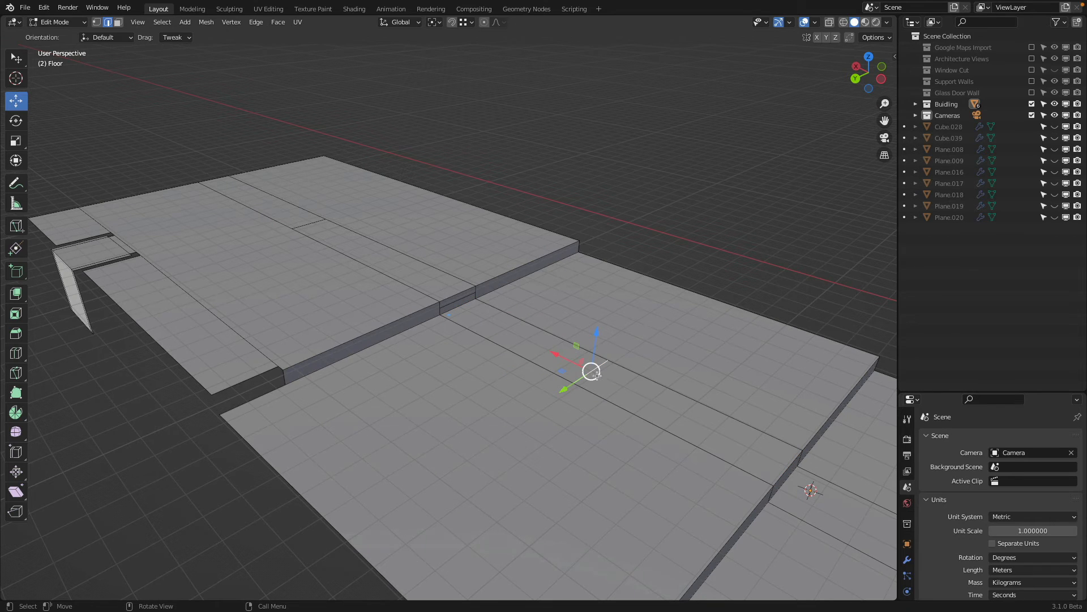
{"action": "scroll", "coordinate": [600, 375], "scroll_direction": "up", "scroll_amount": 3}
{"action": "key", "text": "g"}
{"action": "key", "text": "g"}
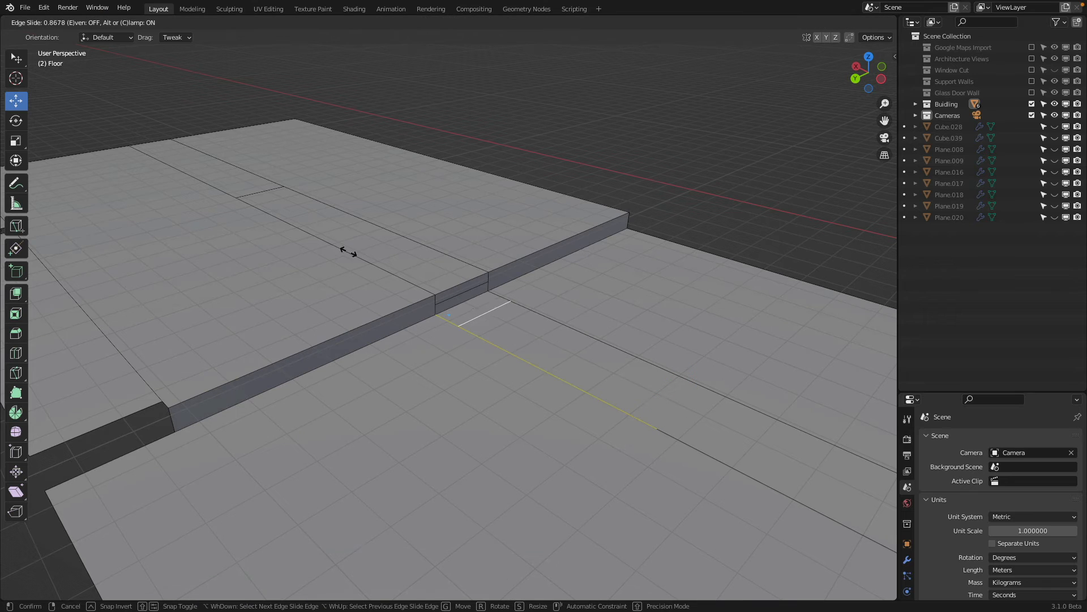
{"action": "left_click", "coordinate": [271, 219]}
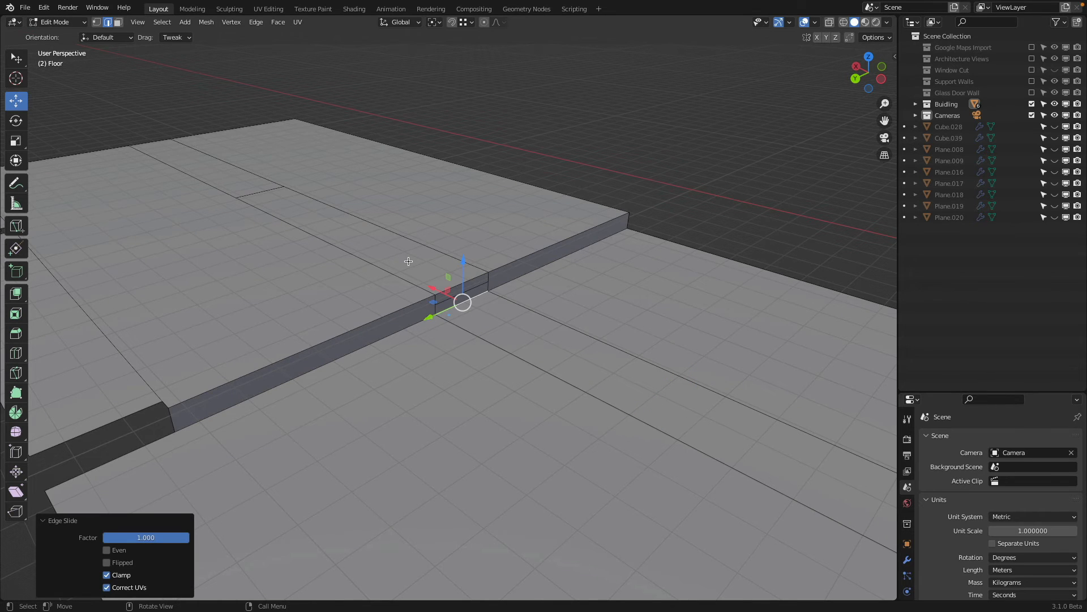
{"action": "key", "text": "g"}
{"action": "key", "text": "x"}
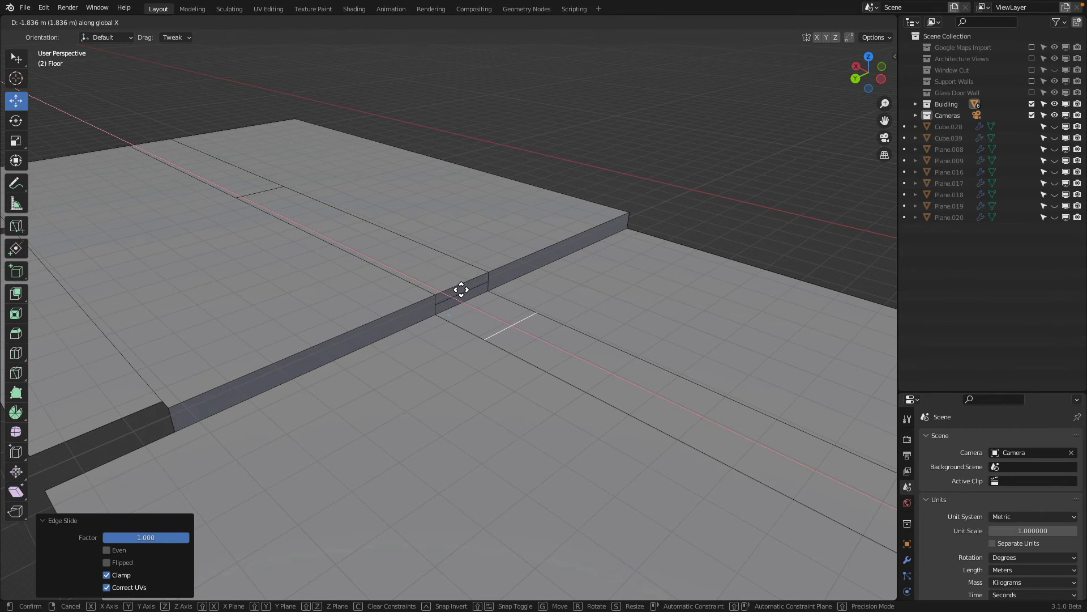
{"action": "left_click", "coordinate": [460, 292]}
{"action": "left_click", "coordinate": [146, 527]}
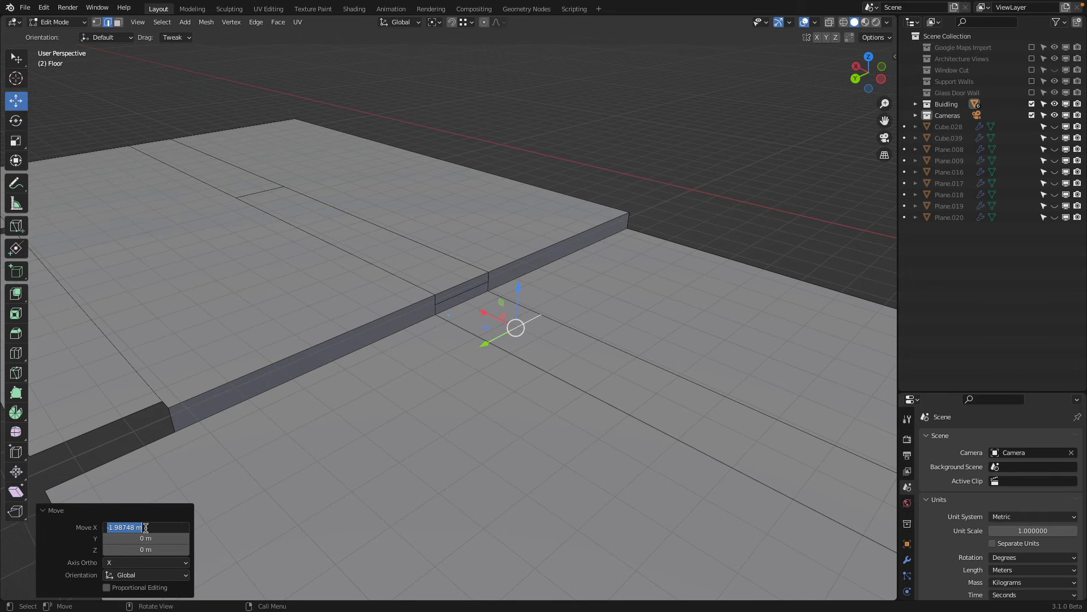
{"action": "type", "text": "-3.3"}
{"action": "key", "text": "Return"}
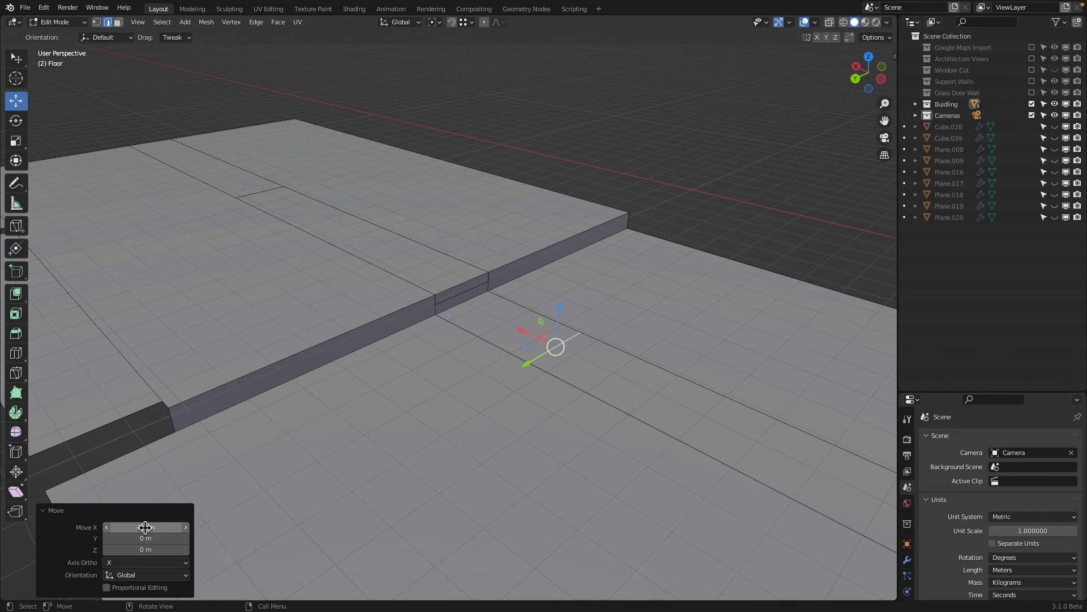
Slide the upper strip's cross edge to the top of the step, then move it 3.3 m along X
{"action": "left_click", "coordinate": [256, 196]}
{"action": "key", "text": "g"}
{"action": "key", "text": "g"}
{"action": "left_click", "coordinate": [510, 297]}
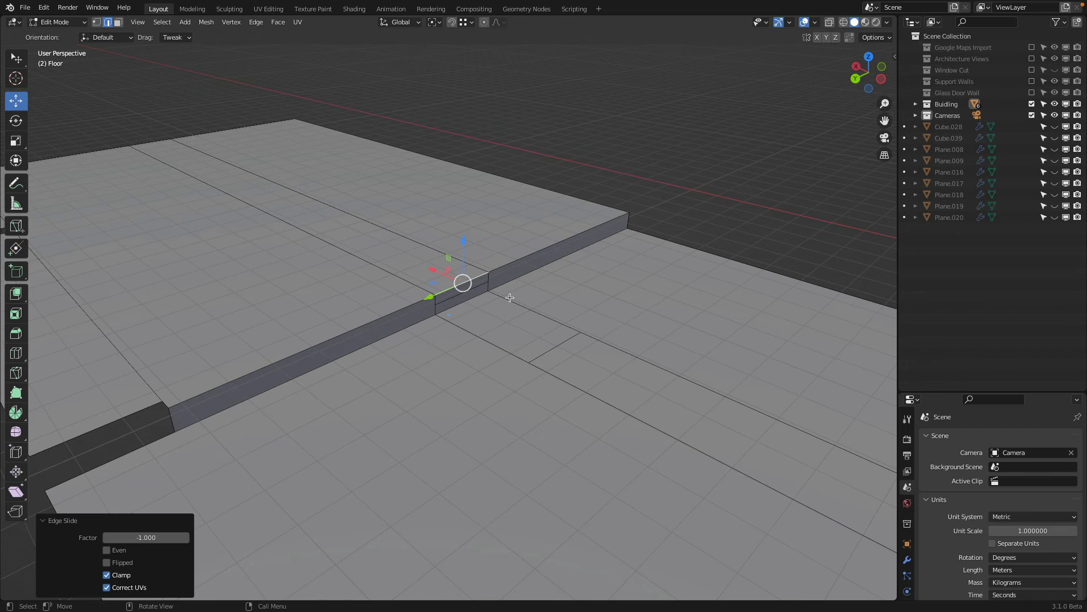
{"action": "type", "text": "gx3.3"}
{"action": "key", "text": "Return"}
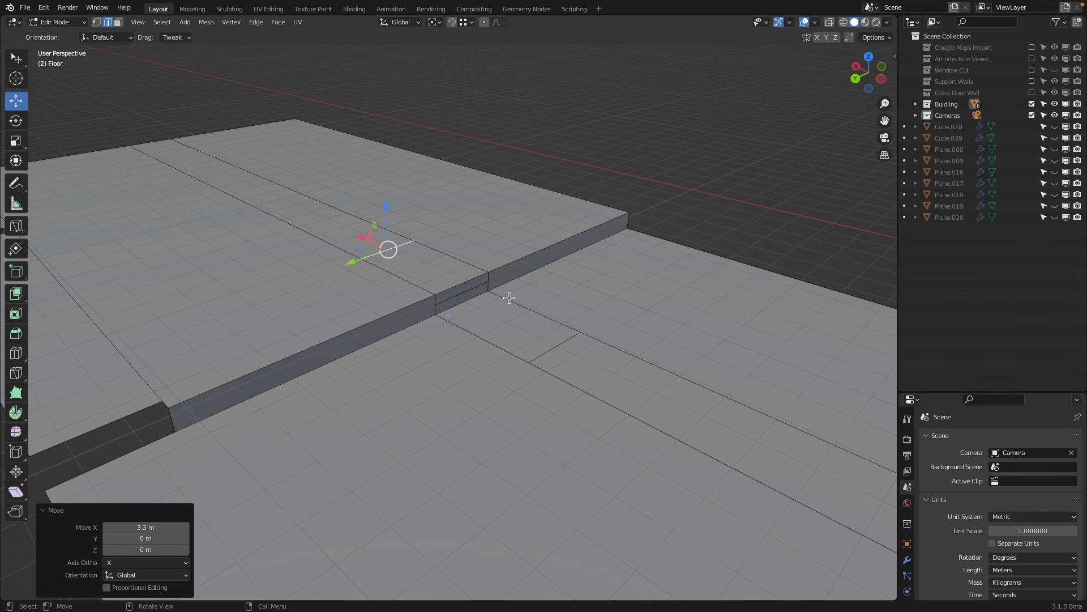
Delete the top and bottom edges of the step within the narrow strip, keeping its middle edge
{"action": "scroll", "coordinate": [540, 300], "scroll_direction": "up", "scroll_amount": 1}
{"action": "scroll", "coordinate": [539, 301], "scroll_direction": "up", "scroll_amount": 1}
{"action": "left_click", "coordinate": [470, 298]}
{"action": "left_click", "coordinate": [469, 283], "text": "shift"}
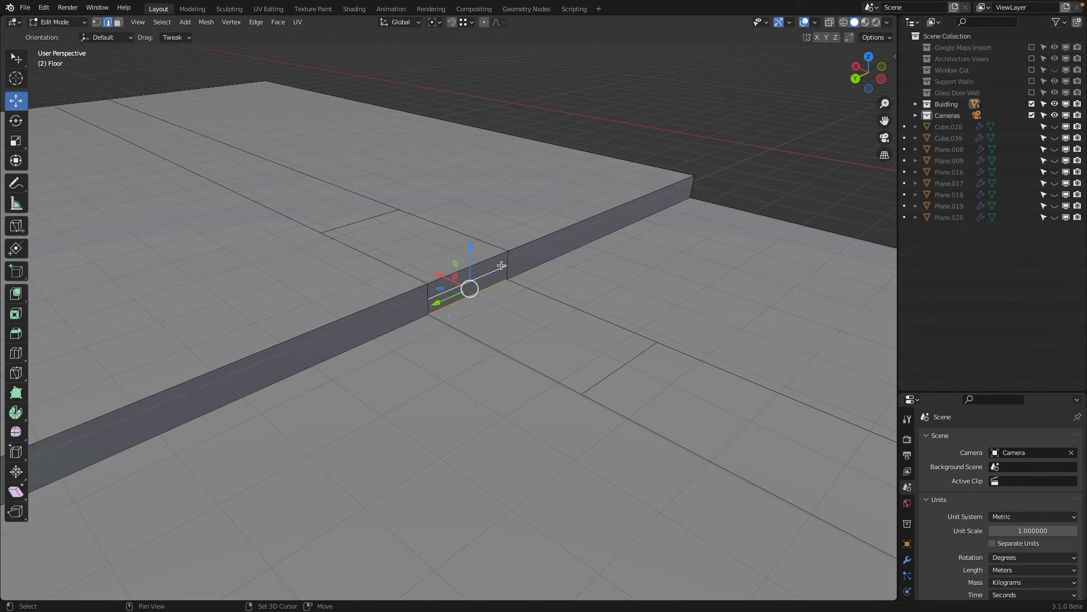
{"action": "left_click", "coordinate": [496, 261]}
{"action": "key", "text": "x"}
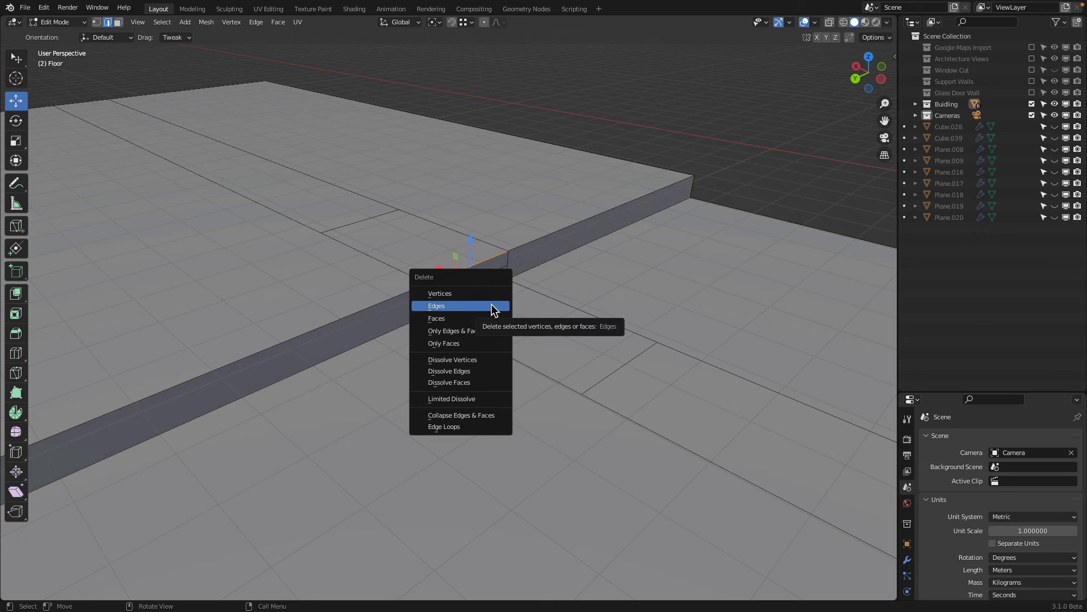
{"action": "left_click", "coordinate": [491, 303]}
Fill the ramp faces from the step's middle edge to the lower and upper cross edges of the strip
{"action": "left_click", "coordinate": [481, 278]}
{"action": "left_click", "coordinate": [592, 369], "text": "shift"}
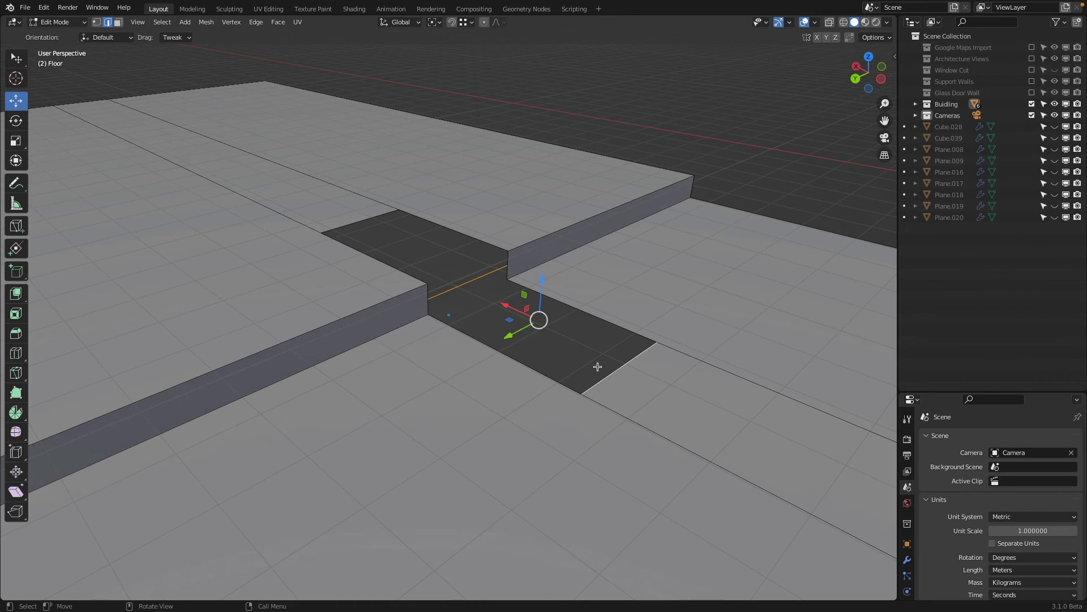
{"action": "key", "text": "f"}
{"action": "left_click", "coordinate": [485, 277]}
{"action": "left_click", "coordinate": [393, 222], "text": "shift"}
{"action": "key", "text": "f"}
Fill the two triangular gaps along the ramp's far side, above and below the step's middle edge
{"action": "left_click", "coordinate": [457, 234]}
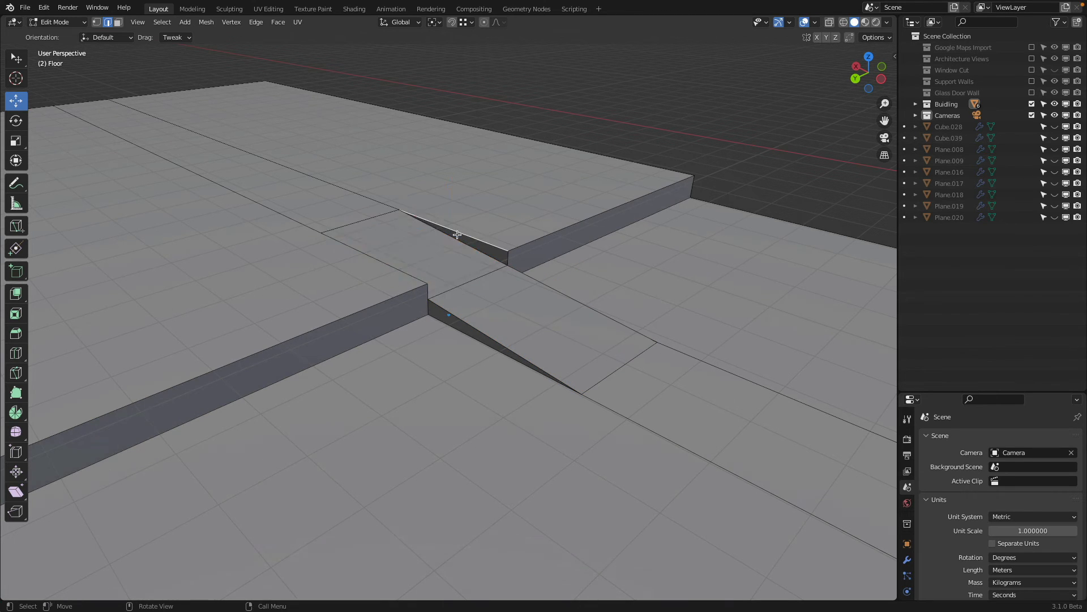
{"action": "left_click", "coordinate": [472, 245], "text": "shift"}
{"action": "key", "text": "f"}
{"action": "left_click", "coordinate": [575, 301]}
{"action": "key", "text": "z"}
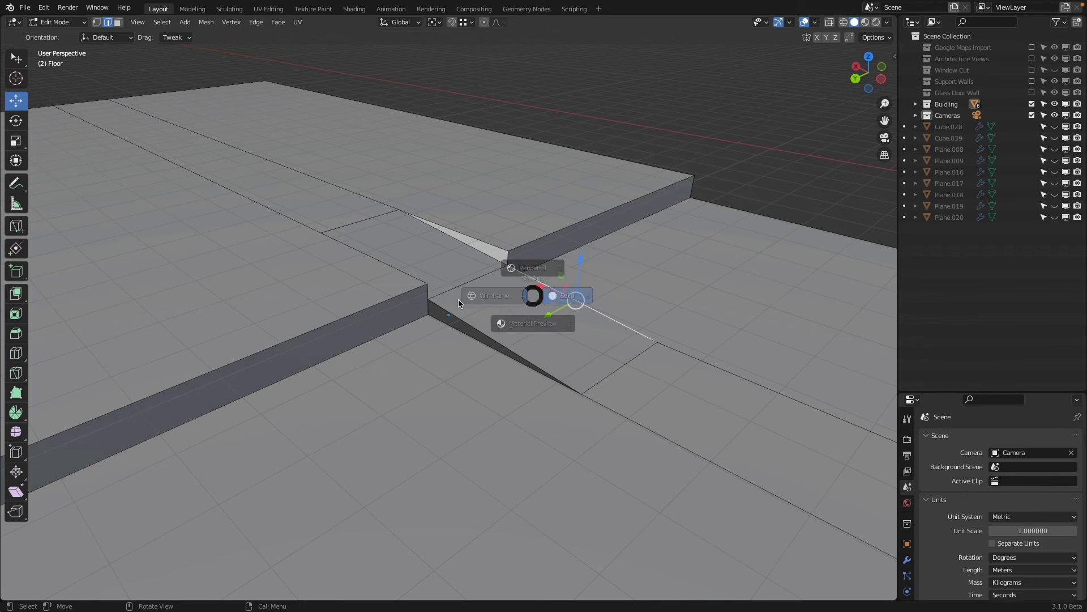
{"action": "left_click", "coordinate": [462, 296]}
{"action": "left_click", "coordinate": [533, 293], "text": "shift"}
{"action": "key", "text": "f"}
Fill the two triangular gaps along the ramp's near side and restore solid shading
{"action": "left_click", "coordinate": [467, 324]}
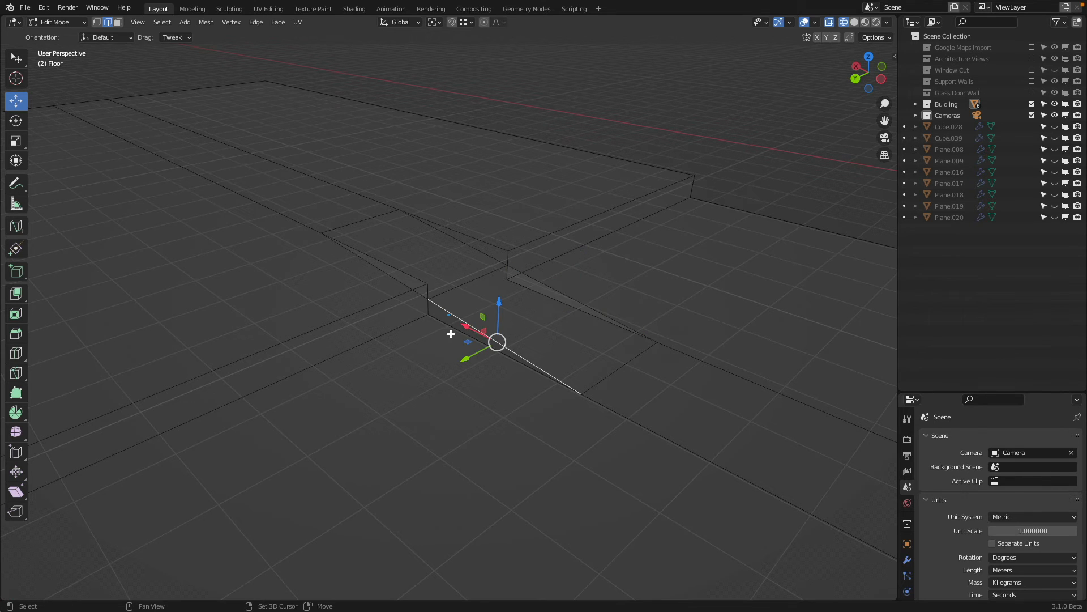
{"action": "left_click", "coordinate": [450, 333], "text": "shift"}
{"action": "key", "text": "f"}
{"action": "left_click", "coordinate": [396, 271]}
{"action": "left_click", "coordinate": [399, 282], "text": "shift"}
{"action": "key", "text": "f"}
{"action": "key", "text": "z"}
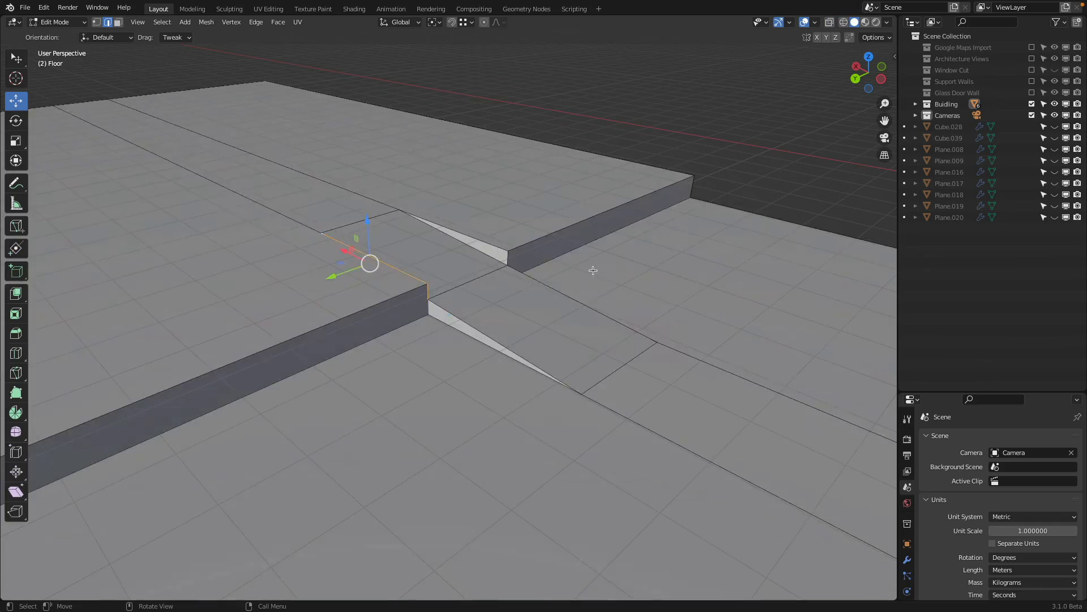
Inspect the filled ramp in Object Mode from several angles and return to Edit Mode
{"action": "key", "text": "Tab"}
{"action": "middle_click_drag", "start_coordinate": [592, 270], "coordinate": [558, 272]}
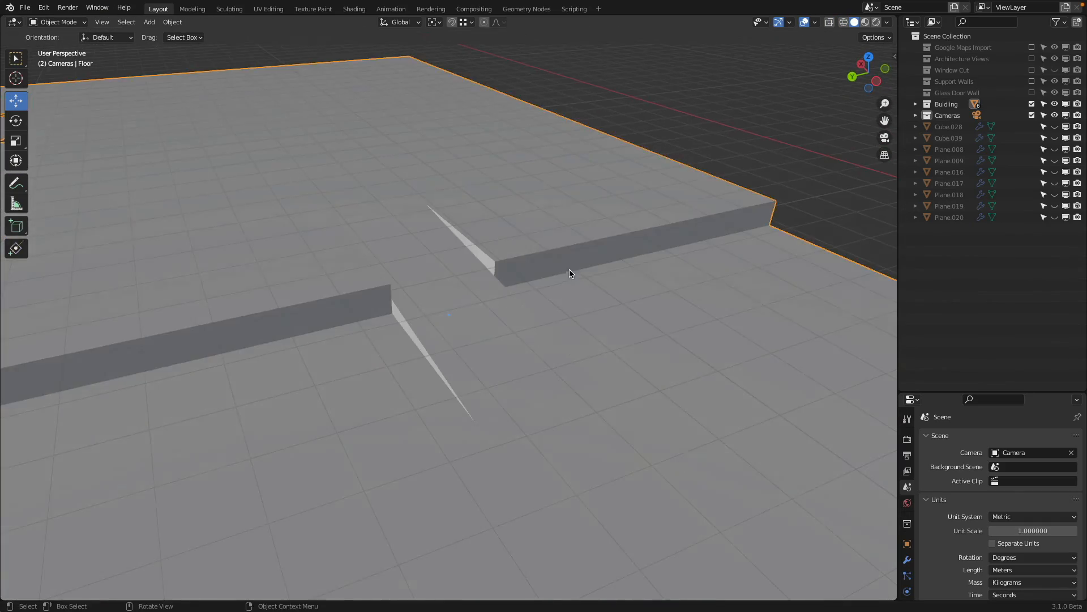
{"action": "middle_click_drag", "start_coordinate": [570, 271], "coordinate": [624, 304]}
{"action": "key", "text": "Tab"}
Move the outer side edges of all floor levels 2.8275 m along Y
{"action": "left_click", "coordinate": [593, 296]}
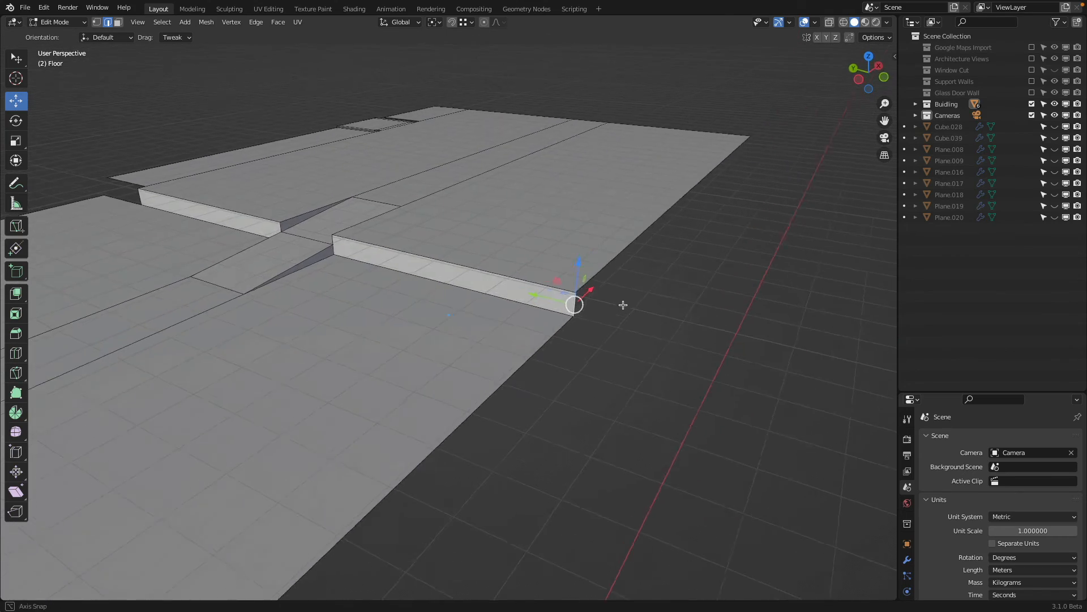
{"action": "middle_click_drag", "start_coordinate": [553, 332], "coordinate": [469, 357]}
{"action": "left_click", "coordinate": [453, 349], "text": "alt"}
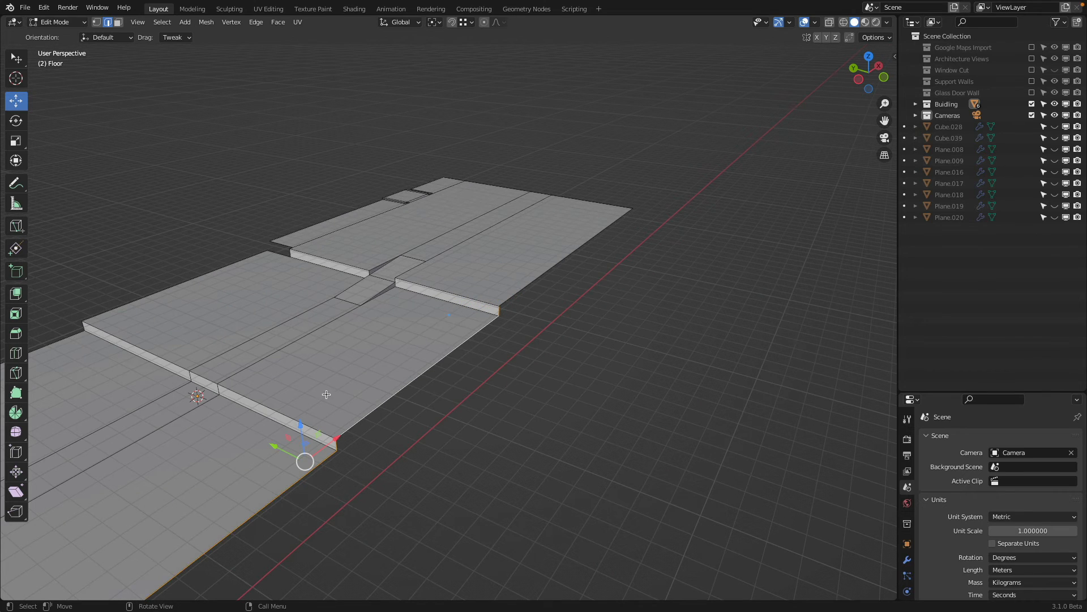
{"action": "left_click", "coordinate": [555, 275], "text": "shift"}
{"action": "key", "text": "z"}
{"action": "left_click_drag", "start_coordinate": [424, 333], "coordinate": [378, 323]}
{"action": "key", "text": "shift+z"}
{"action": "middle_click_drag", "start_coordinate": [574, 335], "coordinate": [474, 246]}
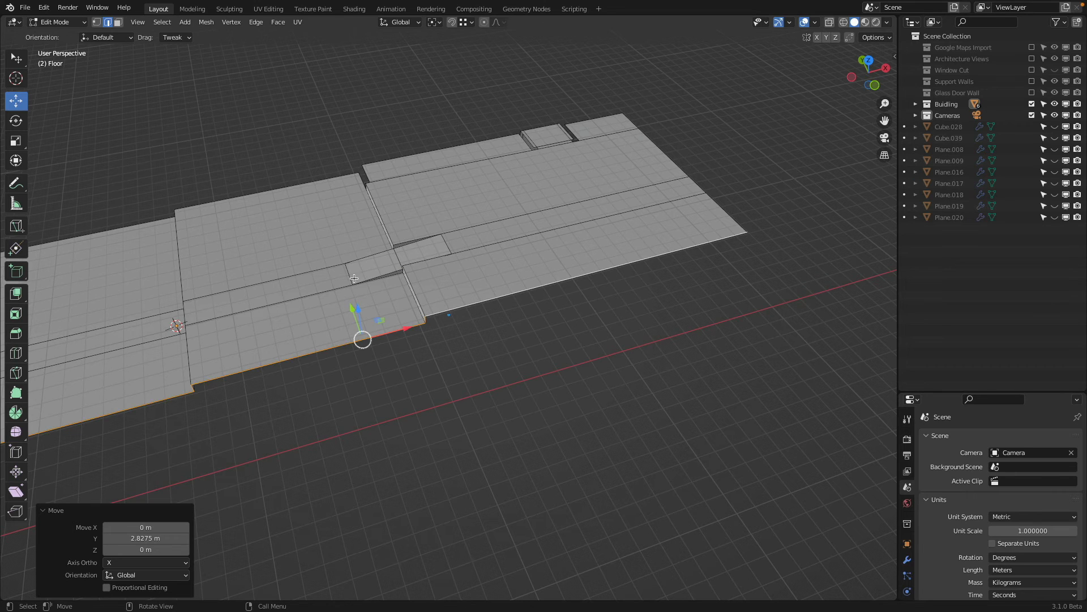
Subdivide the outer side edges of the middle and upper floors by selecting their end vertices
{"action": "left_click", "coordinate": [97, 22]}
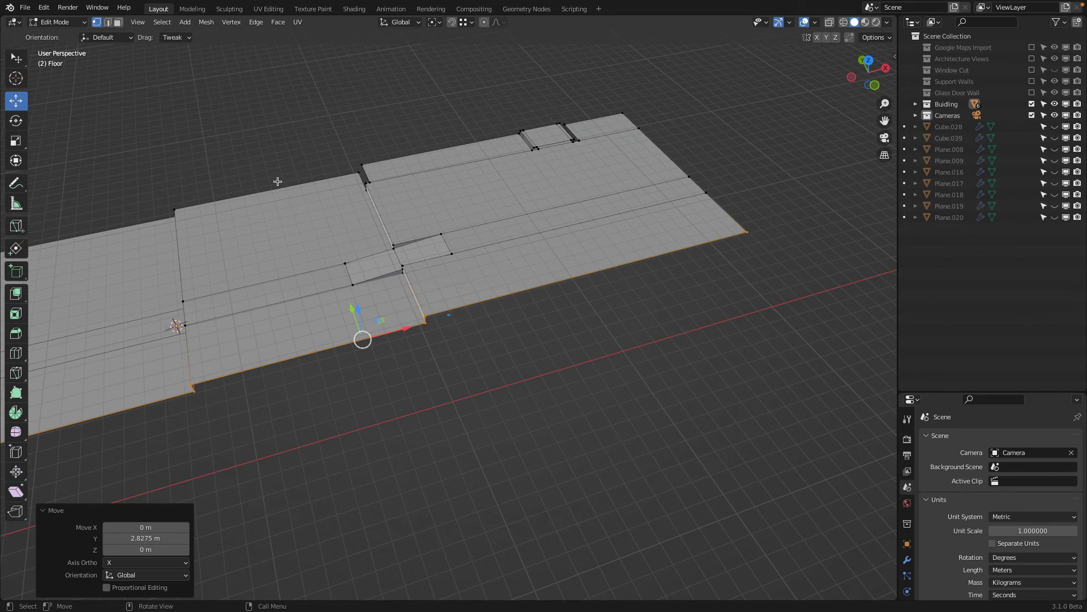
{"action": "left_click", "coordinate": [194, 389]}
{"action": "left_click", "coordinate": [424, 323], "text": "shift"}
{"action": "right_click", "coordinate": [383, 360]}
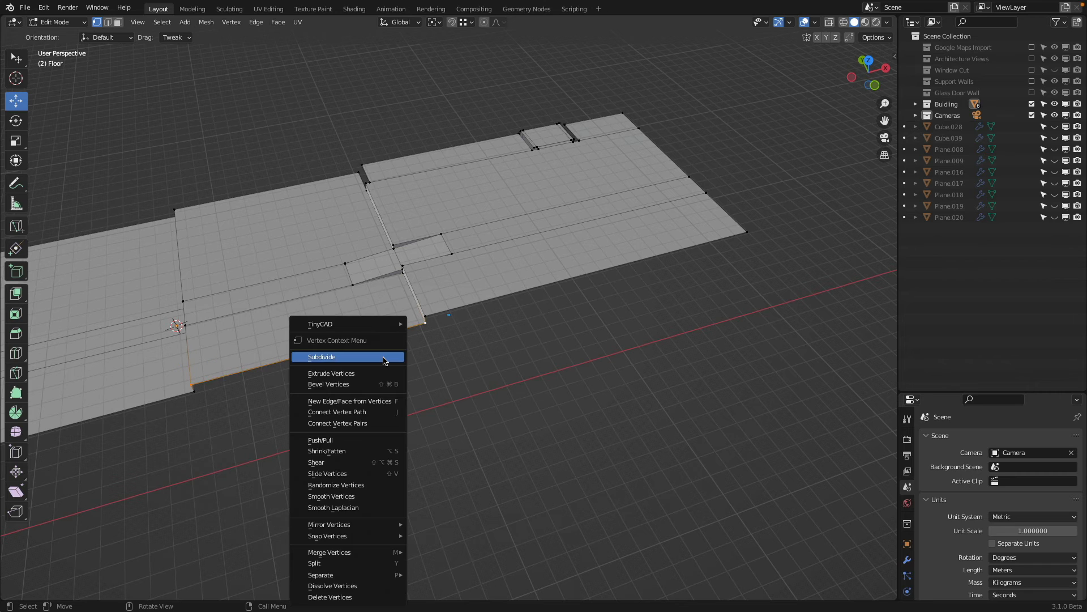
{"action": "left_click", "coordinate": [383, 357]}
{"action": "left_click", "coordinate": [424, 316]}
{"action": "left_click", "coordinate": [748, 232], "text": "shift"}
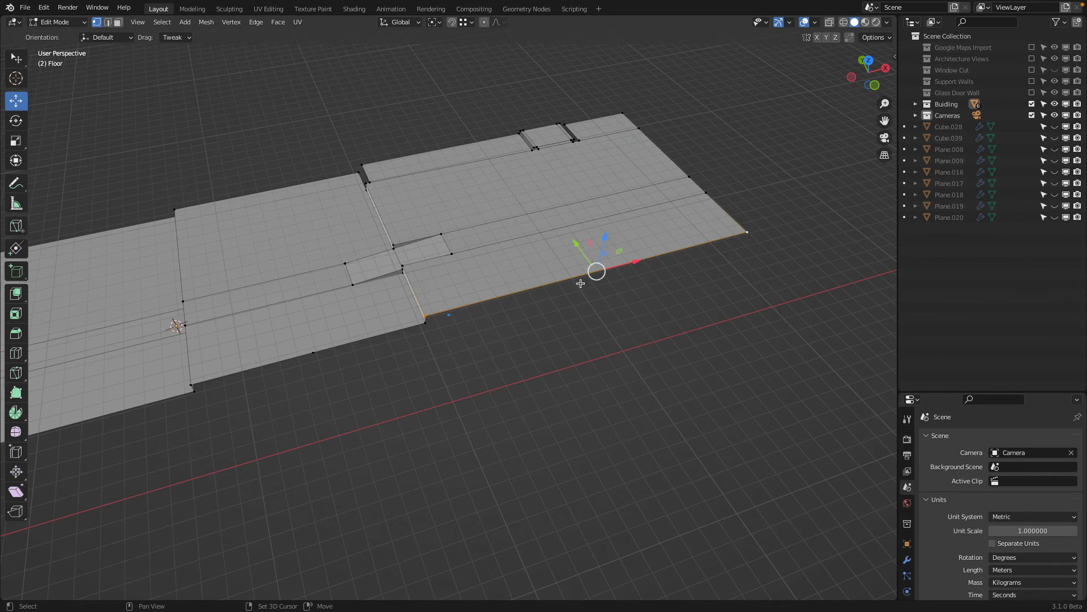
{"action": "right_click", "coordinate": [506, 302]}
{"action": "left_click", "coordinate": [507, 303]}
Move the new vertex on the upper floor's outer edge -8.005 m along X and the middle floor's 3.4076 m
{"action": "left_click", "coordinate": [597, 298]}
{"action": "left_click_drag", "start_coordinate": [638, 260], "coordinate": [456, 263]}
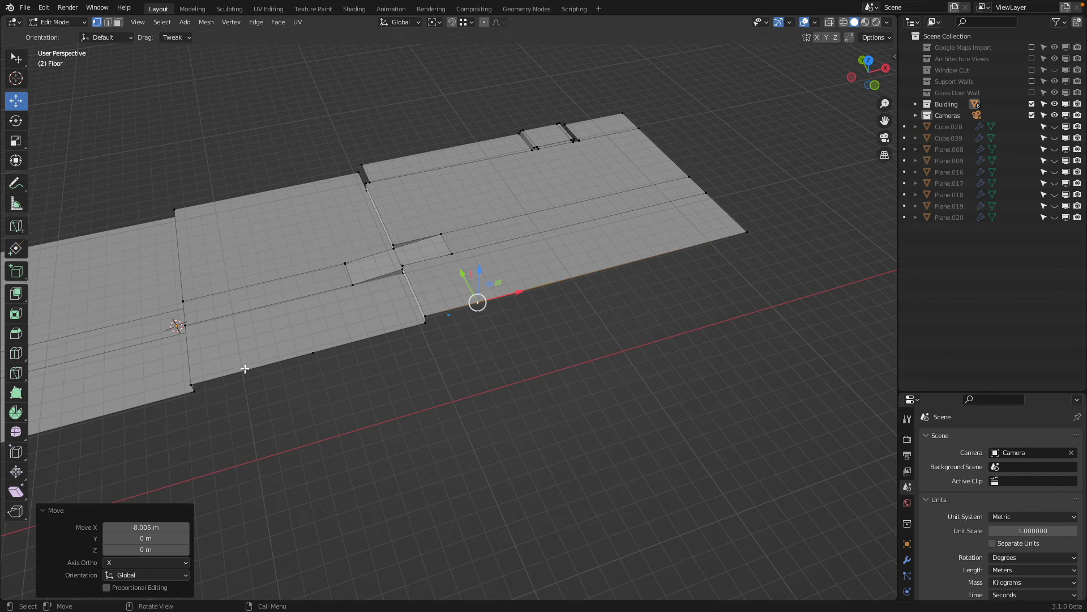
{"action": "left_click", "coordinate": [314, 353]}
{"action": "left_click_drag", "start_coordinate": [351, 348], "coordinate": [408, 331]}
Box-select the narrow ramp strip in the left wireframe view and duplicate it -10.954 m along Y and 2.711 m along Z
{"action": "middle_click_drag", "start_coordinate": [450, 323], "coordinate": [769, 61]}
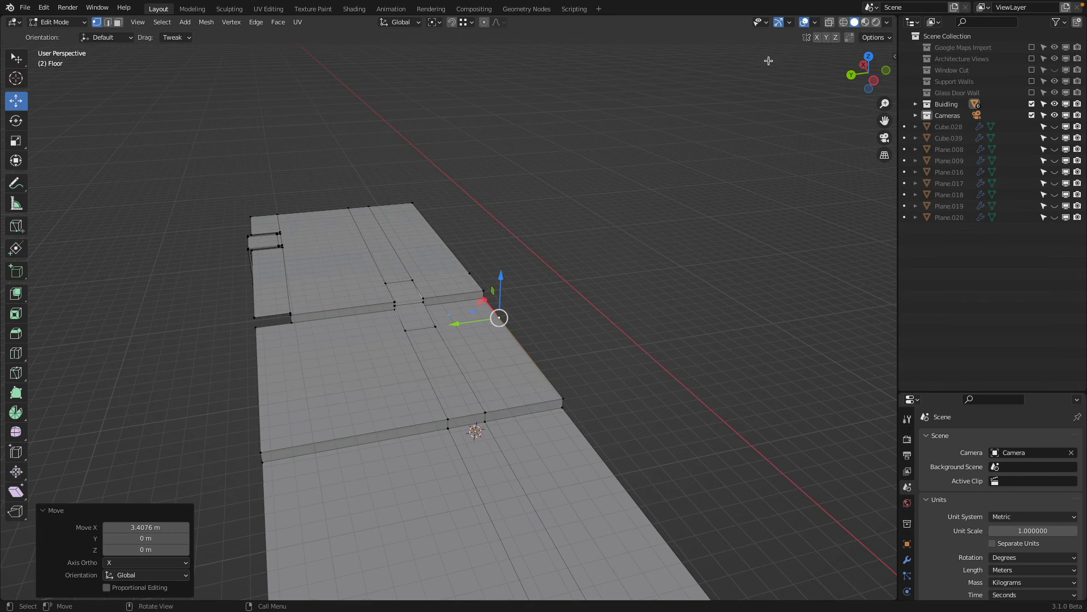
{"action": "left_click", "coordinate": [866, 79]}
{"action": "key", "text": "z"}
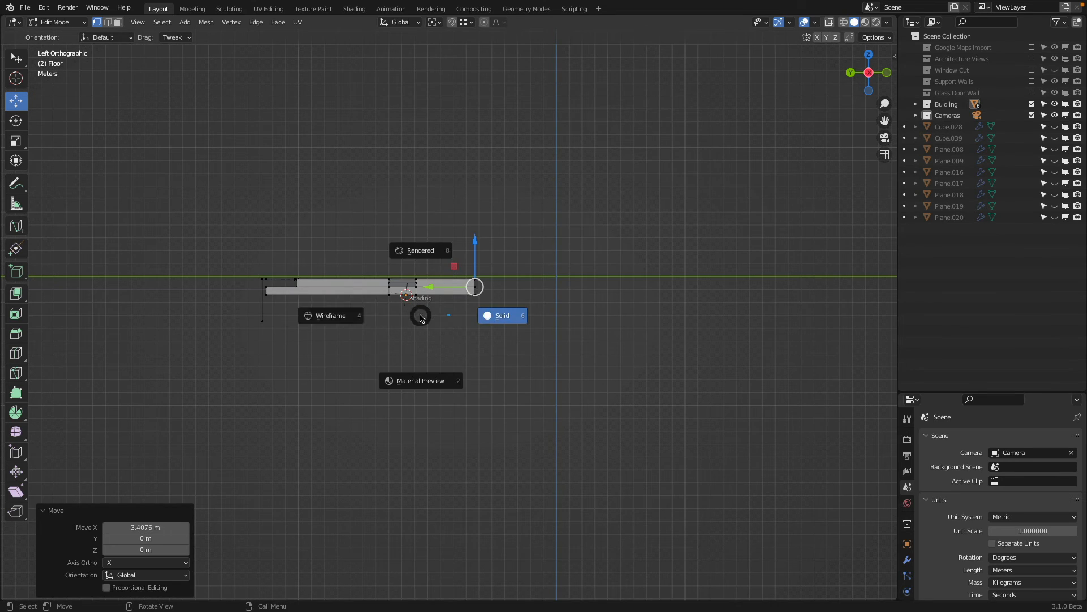
{"action": "left_click", "coordinate": [402, 283]}
{"action": "key", "text": "b"}
{"action": "left_click_drag", "start_coordinate": [377, 253], "coordinate": [430, 325]}
{"action": "key", "text": "b"}
{"action": "middle_click_drag", "start_coordinate": [457, 253], "coordinate": [509, 328]}
{"action": "key", "text": "shift+d"}
{"action": "left_click", "coordinate": [612, 223]}
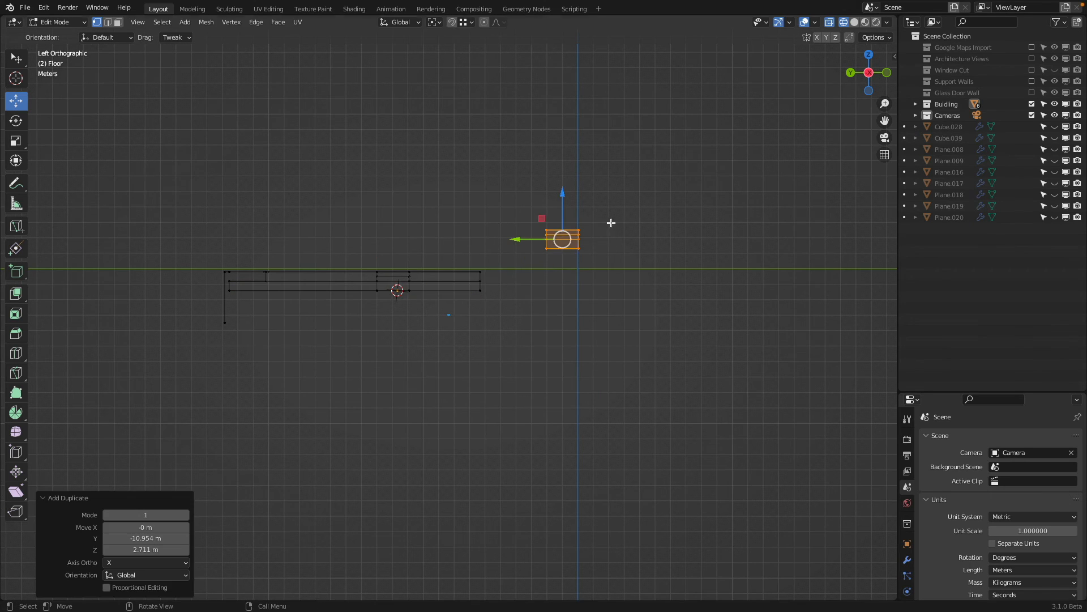
Move the copied strip 4.2856 m along Y and -2.711 m along Z so it joins the floor's outer side edge
{"action": "mouse_move", "coordinate": [612, 223]}
{"action": "middle_mouse_down"}
{"action": "mouse_move", "coordinate": [535, 256]}
{"action": "mouse_move", "coordinate": [596, 249]}
{"action": "middle_mouse_up"}
{"action": "key", "text": "z"}
{"action": "left_click", "coordinate": [674, 238]}
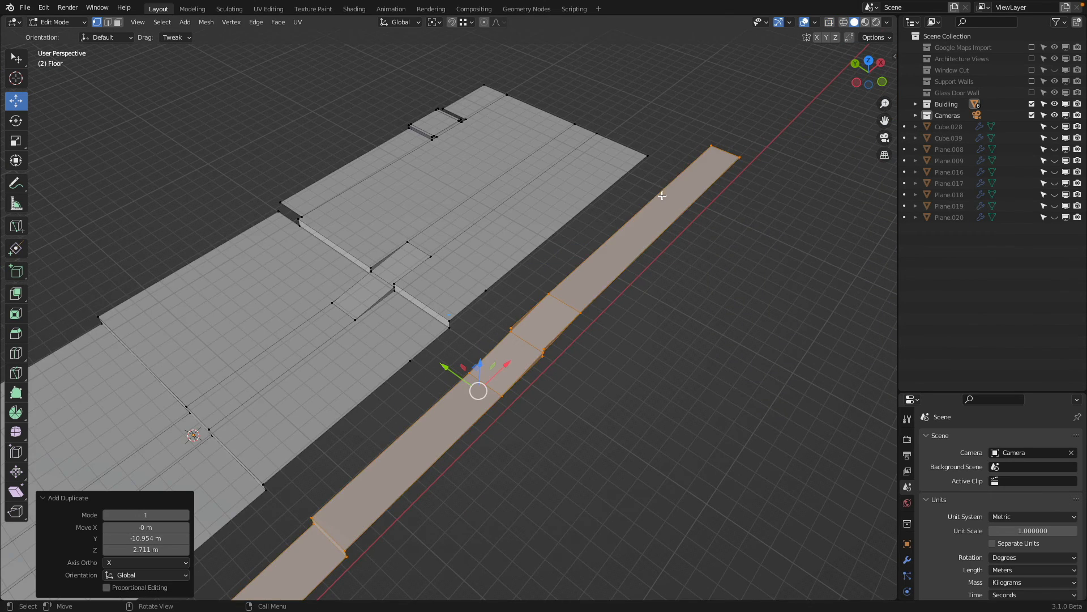
{"action": "key", "text": "g"}
{"action": "left_click", "coordinate": [655, 163]}
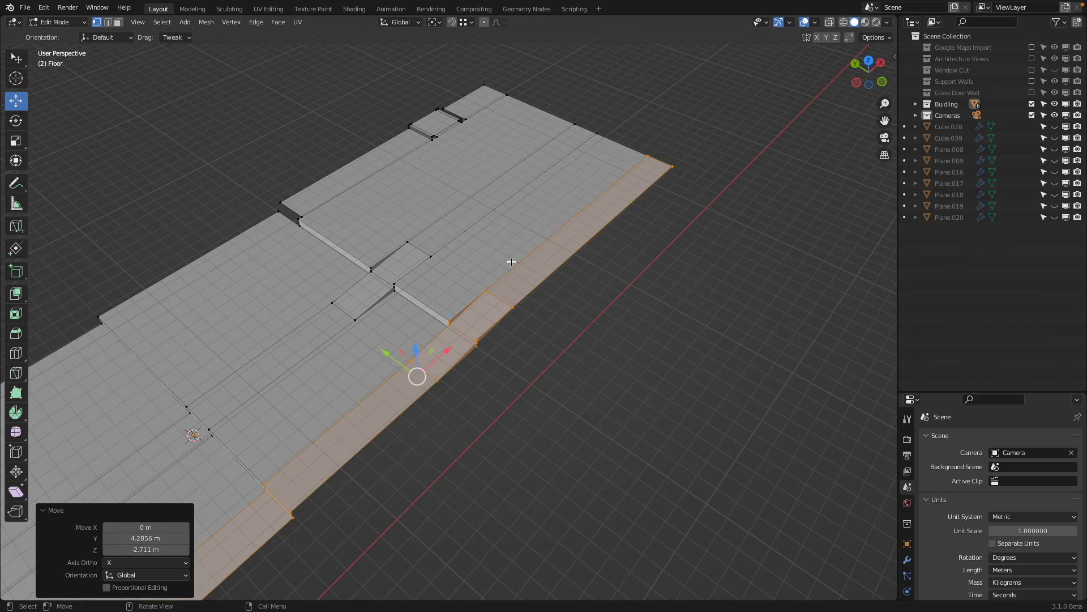
Delete the upper outer corner vertex of the copied ramp to remove its raised side triangle
{"action": "middle_click_drag", "start_coordinate": [511, 260], "coordinate": [629, 264]}
{"action": "scroll", "coordinate": [628, 265], "scroll_direction": "up", "scroll_amount": 4}
{"action": "left_click", "coordinate": [593, 206]}
{"action": "key", "text": "x"}
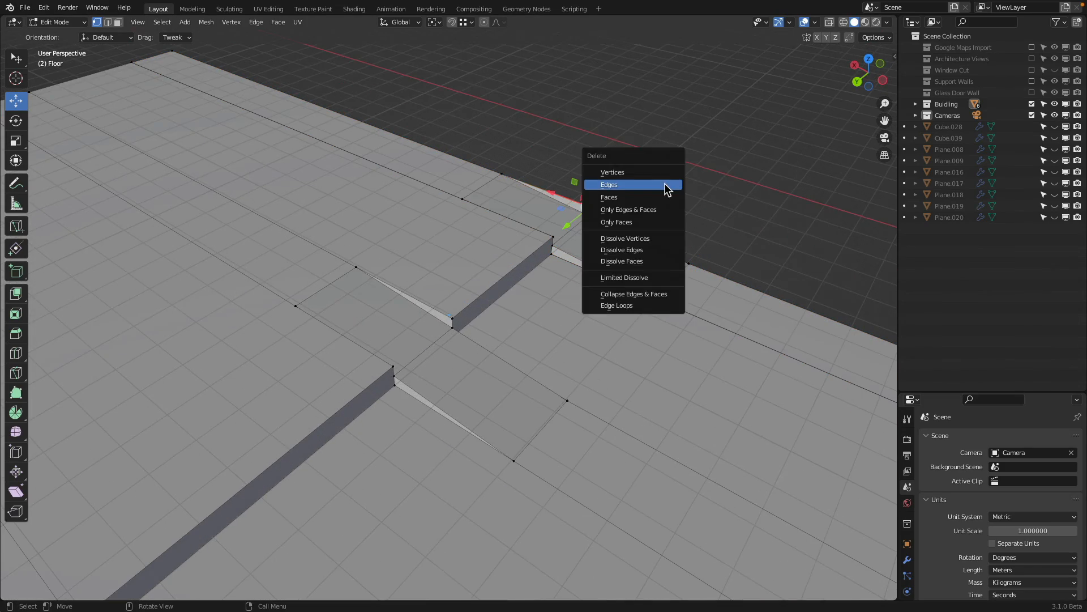
{"action": "left_click", "coordinate": [663, 173]}
{"action": "scroll", "coordinate": [668, 187], "scroll_direction": "down", "scroll_amount": 3}
{"action": "middle_click_drag", "start_coordinate": [668, 188], "coordinate": [597, 221]}
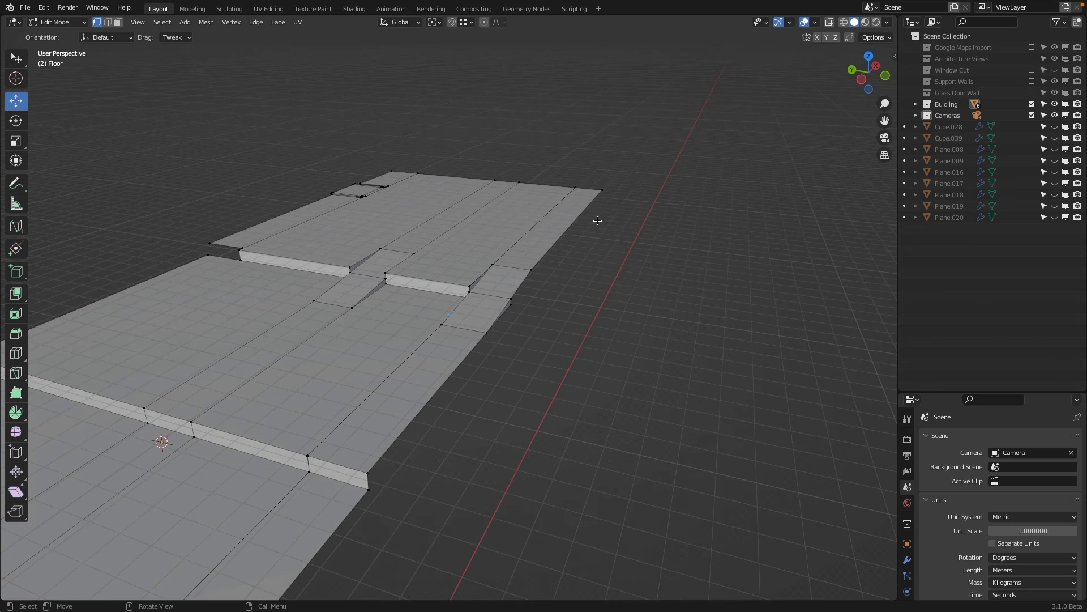
Merge the whole floor mesh's overlapping vertices by distance and clear the selection
{"action": "key", "text": "a"}
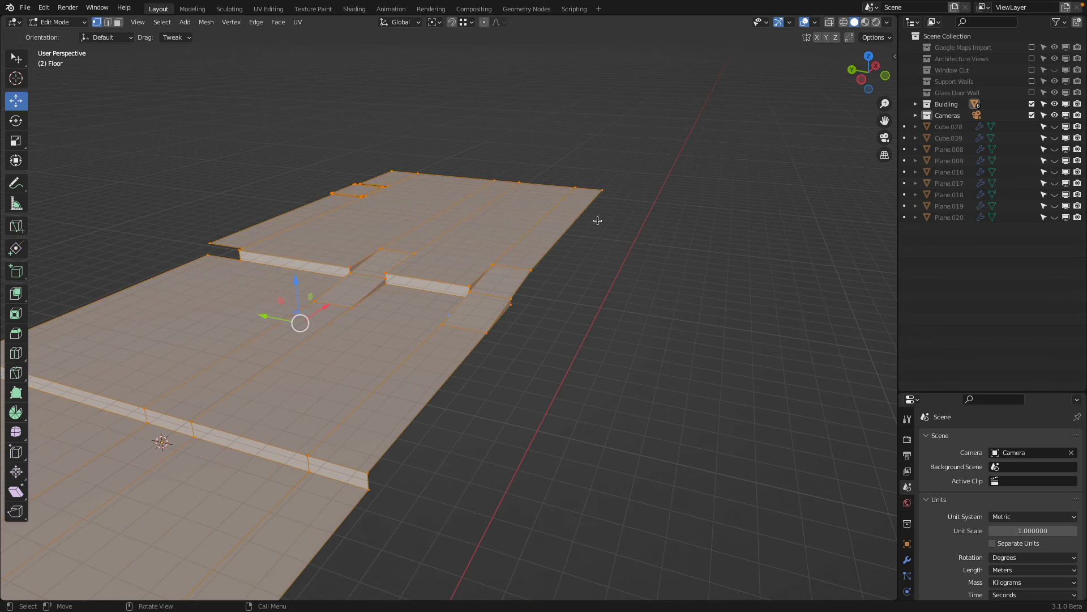
{"action": "left_click", "coordinate": [205, 26]}
{"action": "mouse_move", "coordinate": [243, 271]}
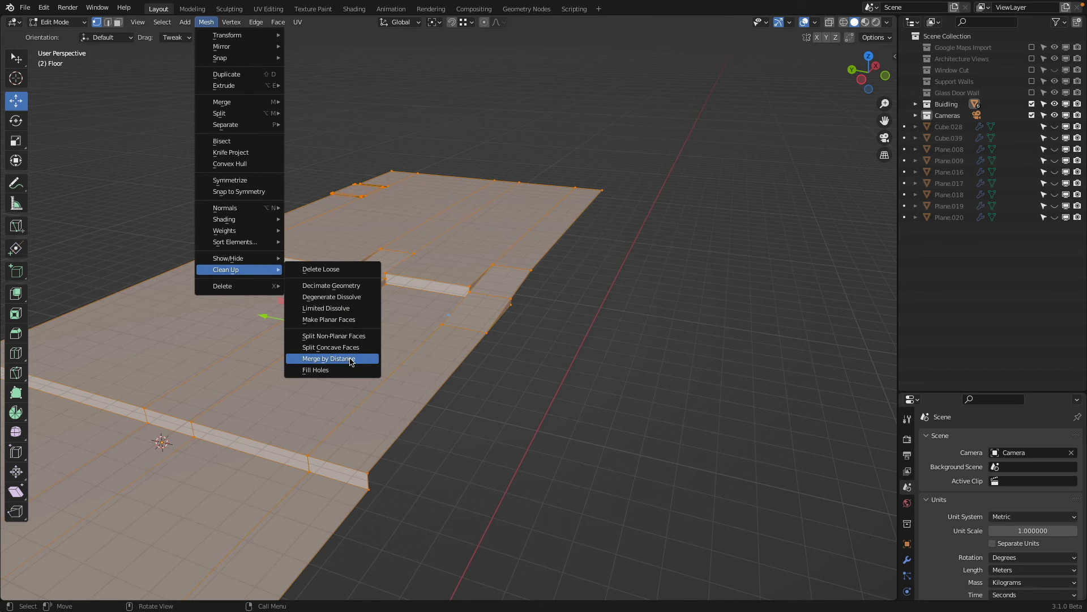
{"action": "left_click", "coordinate": [351, 361]}
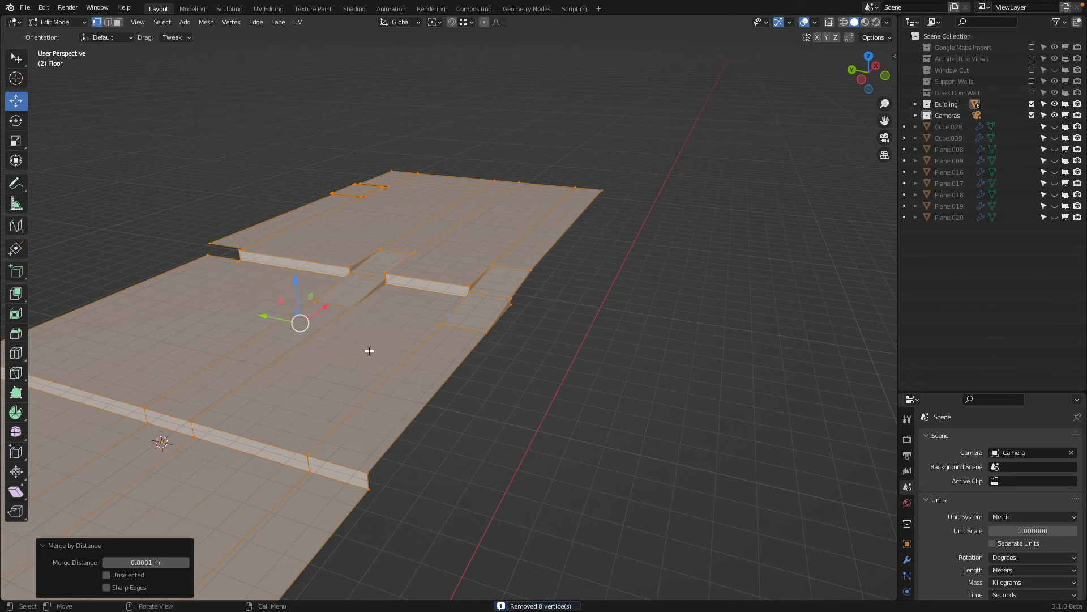
{"action": "middle_click_drag", "start_coordinate": [350, 361], "coordinate": [266, 367]}
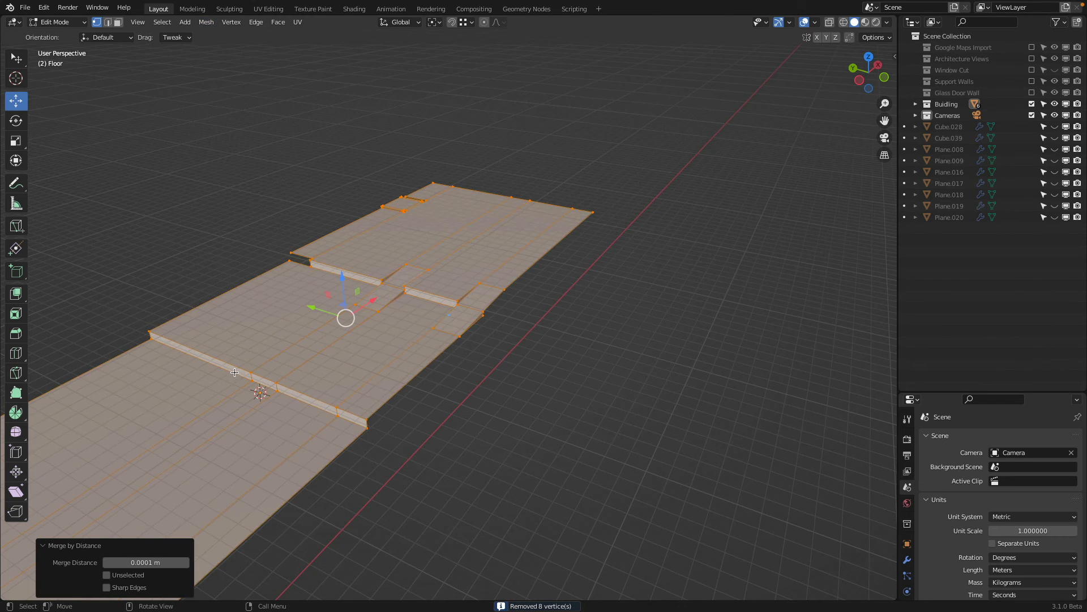
{"action": "middle_click_drag", "start_coordinate": [341, 399], "coordinate": [522, 312]}
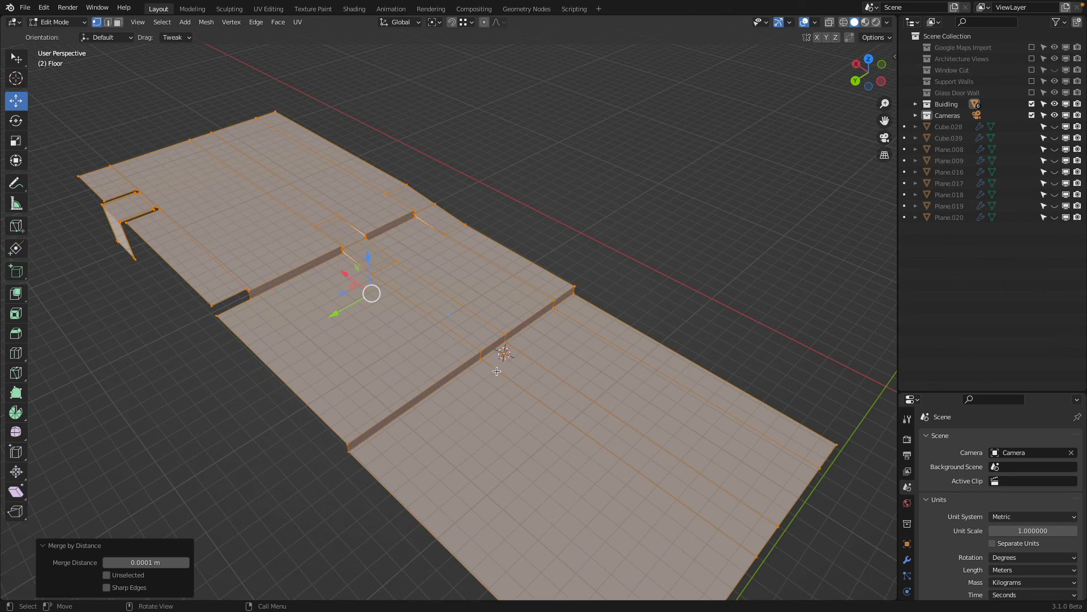
{"action": "key", "text": "alt+a"}
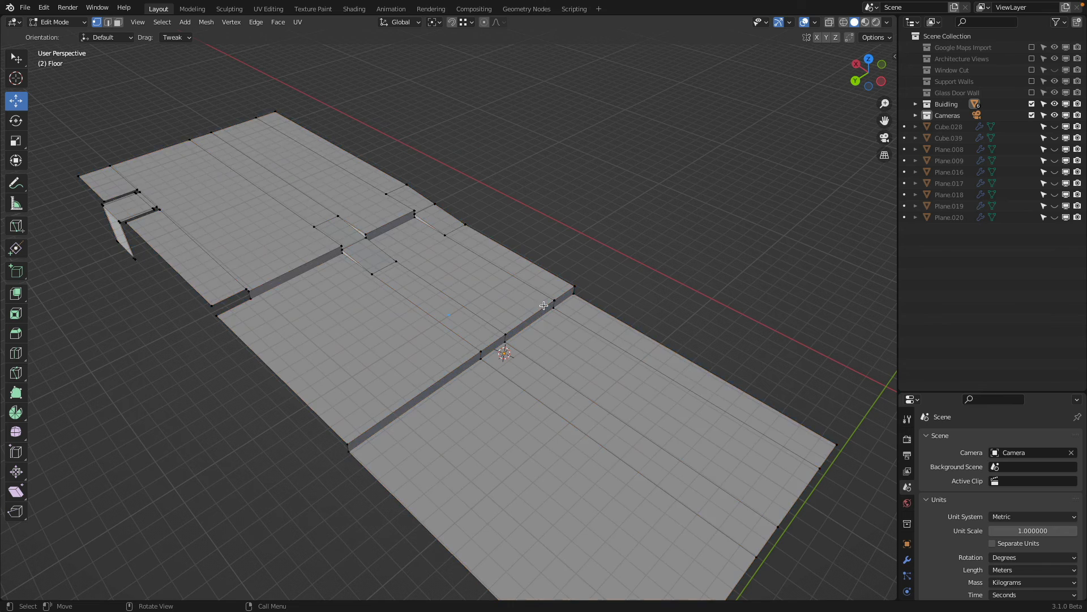
Subdivide the vertical edges of the step between middle and lower floors with one cut, in both the central and outer strips
{"action": "scroll", "coordinate": [544, 306], "scroll_direction": "up", "scroll_amount": 5}
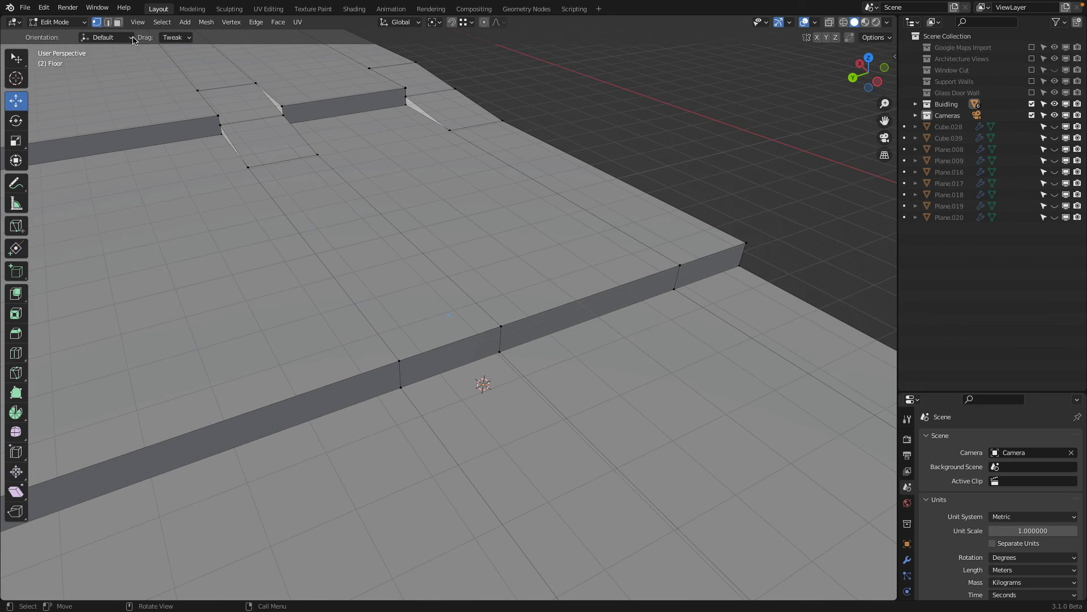
{"action": "key", "text": "2"}
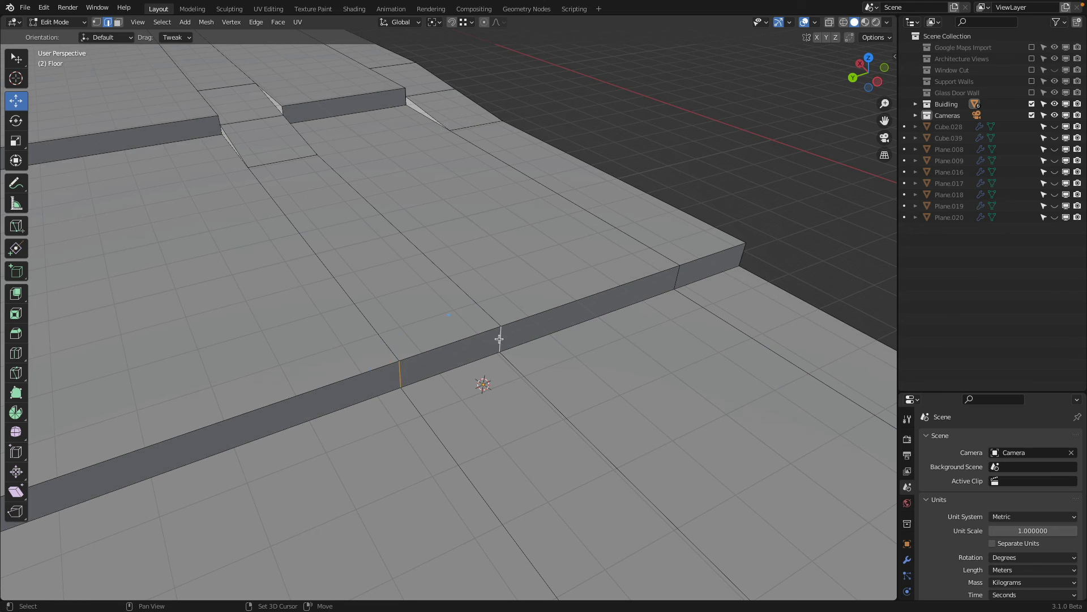
{"action": "right_click", "coordinate": [499, 339]}
{"action": "left_click", "coordinate": [498, 264]}
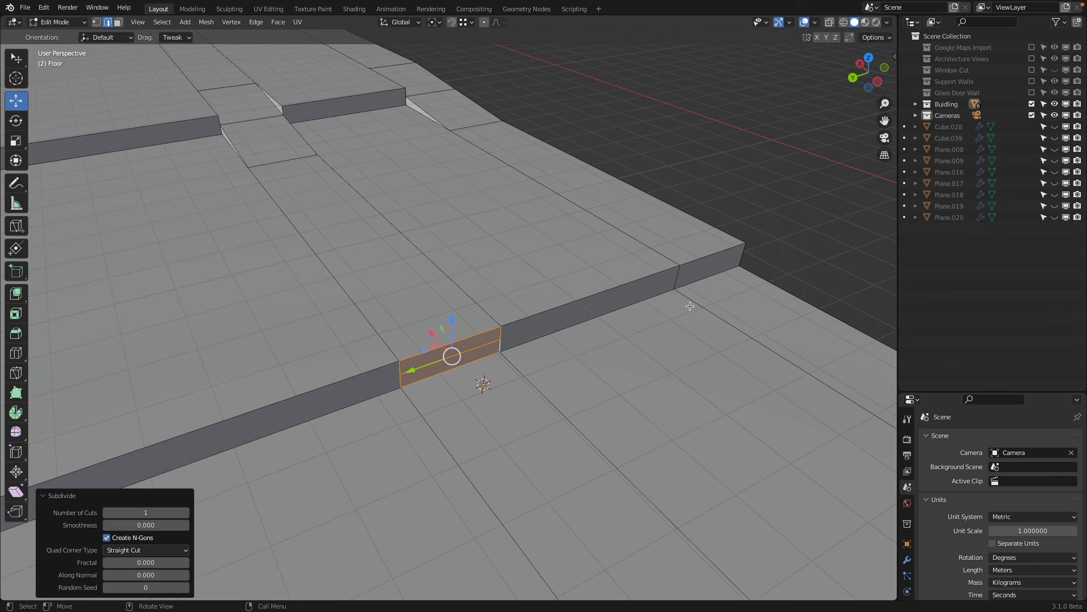
{"action": "left_click", "coordinate": [681, 279]}
{"action": "left_click", "coordinate": [746, 253], "text": "shift"}
{"action": "right_click", "coordinate": [750, 252]}
{"action": "left_click", "coordinate": [752, 253]}
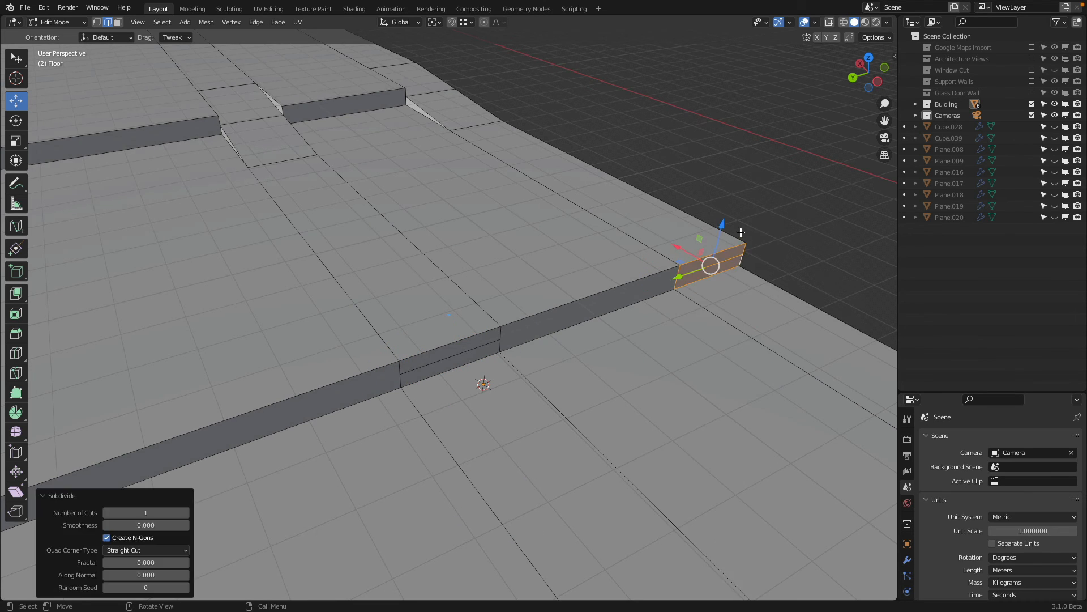
Subdivide the long edges of the outer and central strips on the middle floor with one cut each
{"action": "left_click", "coordinate": [654, 199]}
{"action": "left_click", "coordinate": [614, 222], "text": "shift"}
{"action": "right_click", "coordinate": [614, 221]}
{"action": "left_click", "coordinate": [616, 220]}
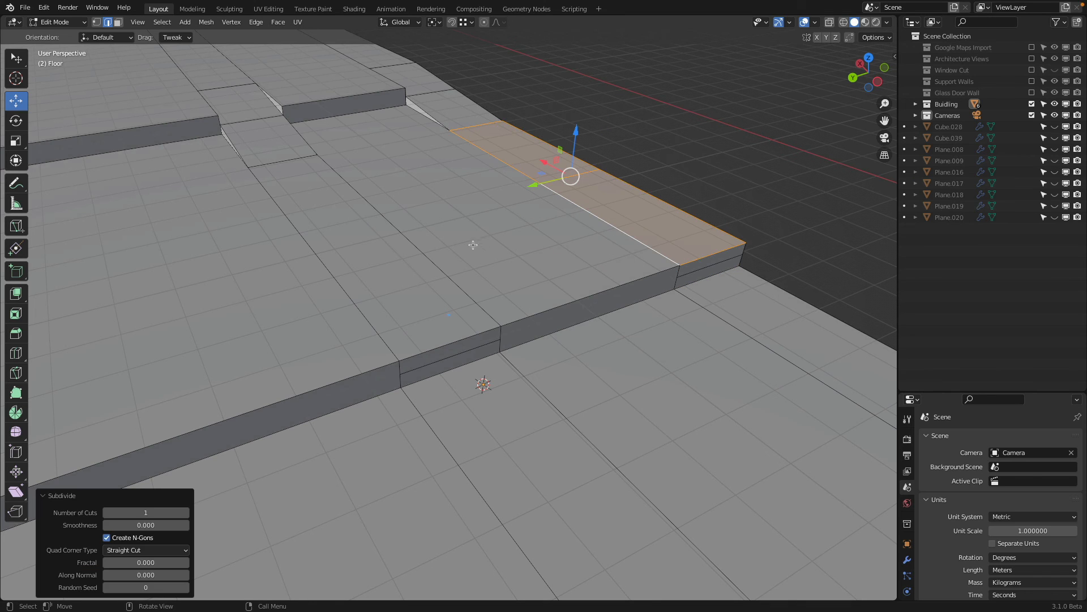
{"action": "left_click", "coordinate": [397, 229]}
{"action": "left_click", "coordinate": [327, 266], "text": "shift"}
{"action": "right_click", "coordinate": [332, 268]}
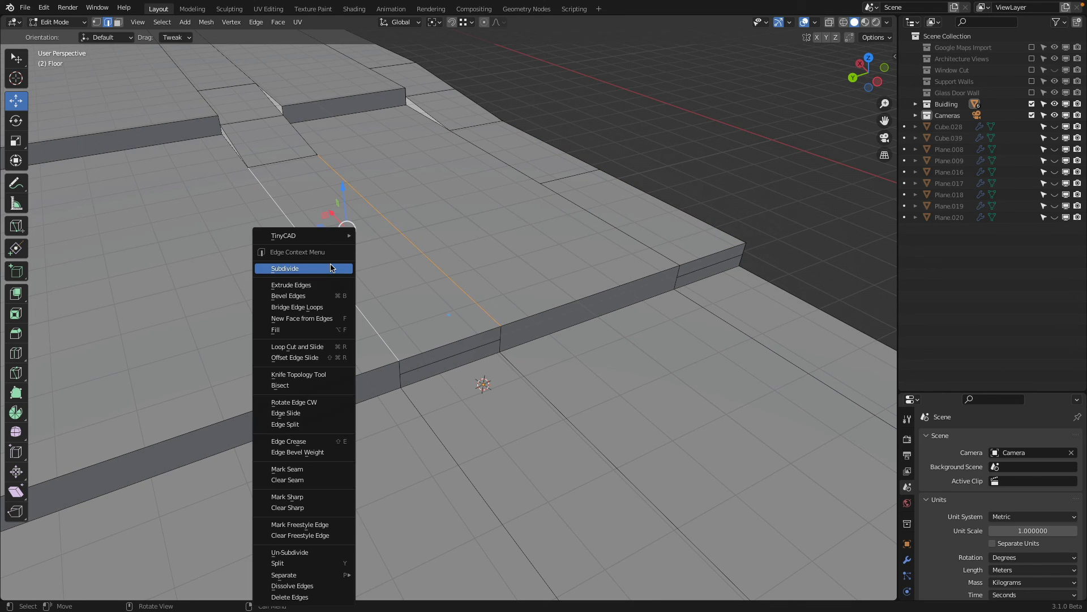
{"action": "left_click", "coordinate": [332, 268]}
Subdivide the long edges of the central and outer strips on the lower floor with one cut each
{"action": "scroll", "coordinate": [502, 346], "scroll_direction": "down", "scroll_amount": 4}
{"action": "left_click", "coordinate": [499, 355]}
{"action": "left_click", "coordinate": [473, 383], "text": "shift"}
{"action": "right_click", "coordinate": [473, 384]}
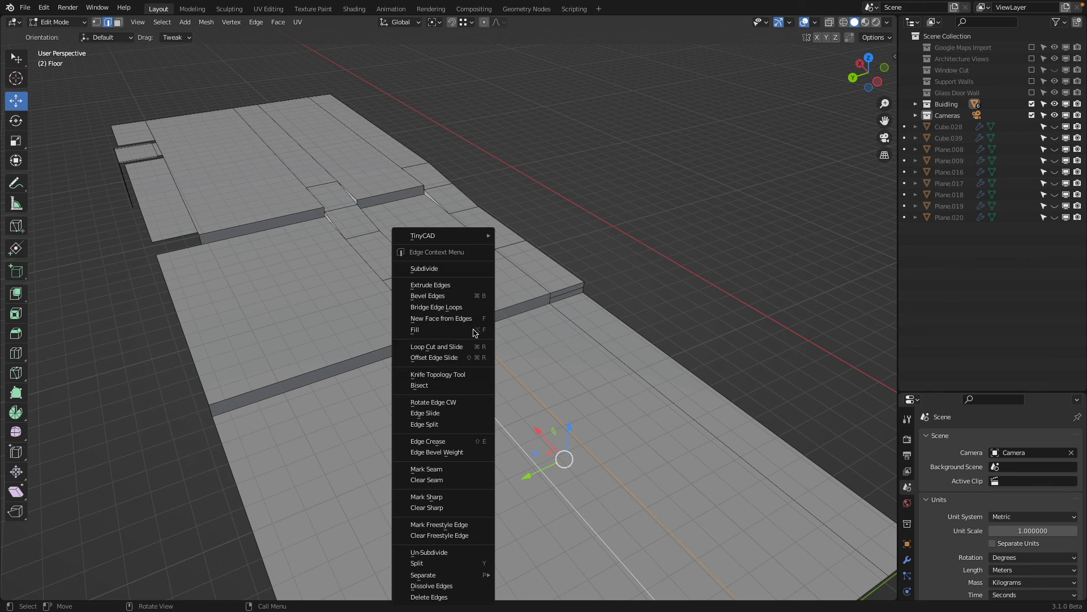
{"action": "left_click", "coordinate": [453, 269]}
{"action": "left_click", "coordinate": [612, 354]}
{"action": "left_click", "coordinate": [640, 337], "text": "shift"}
{"action": "right_click", "coordinate": [640, 337]}
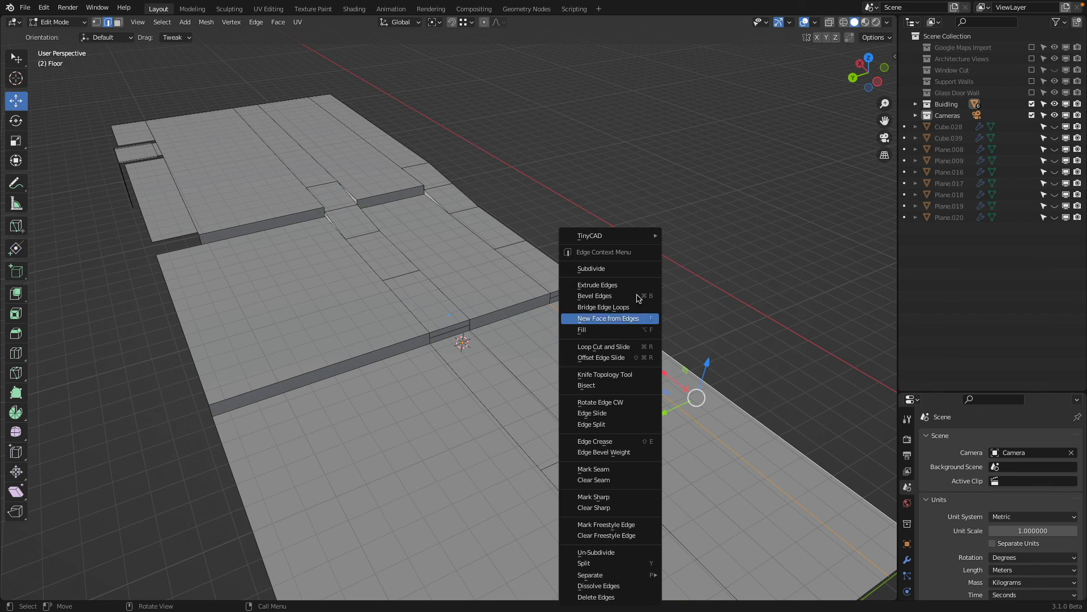
{"action": "left_click", "coordinate": [629, 266]}
Slide the lower floor's two new cross edges to the foot of the step and offset them -3.3 m along X
{"action": "left_click_drag", "start_coordinate": [568, 457], "coordinate": [566, 460]}
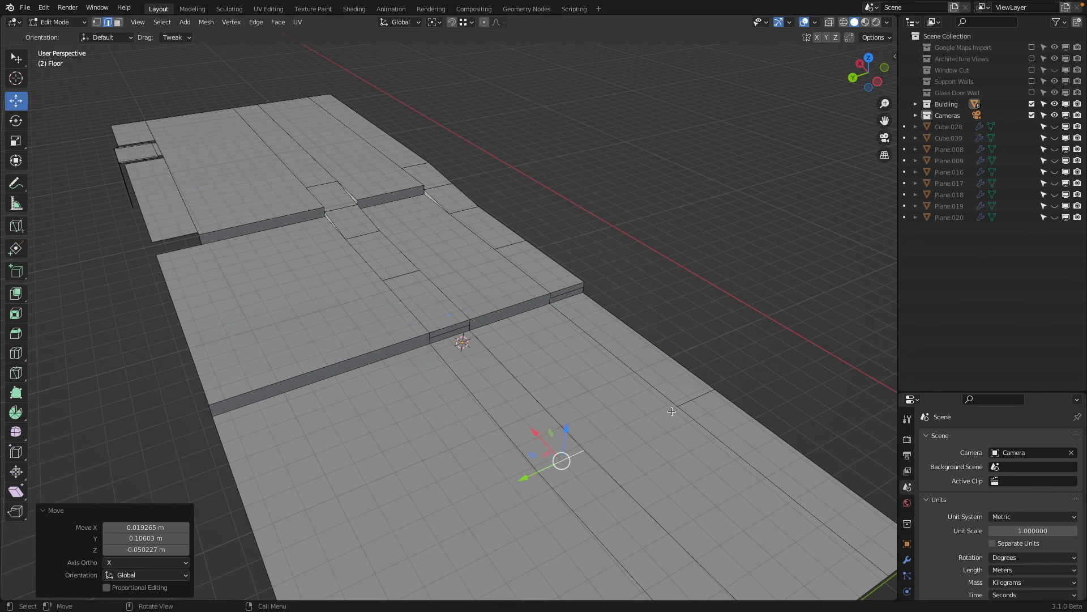
{"action": "left_click", "coordinate": [686, 401], "text": "shift"}
{"action": "key", "text": "g"}
{"action": "key", "text": "g"}
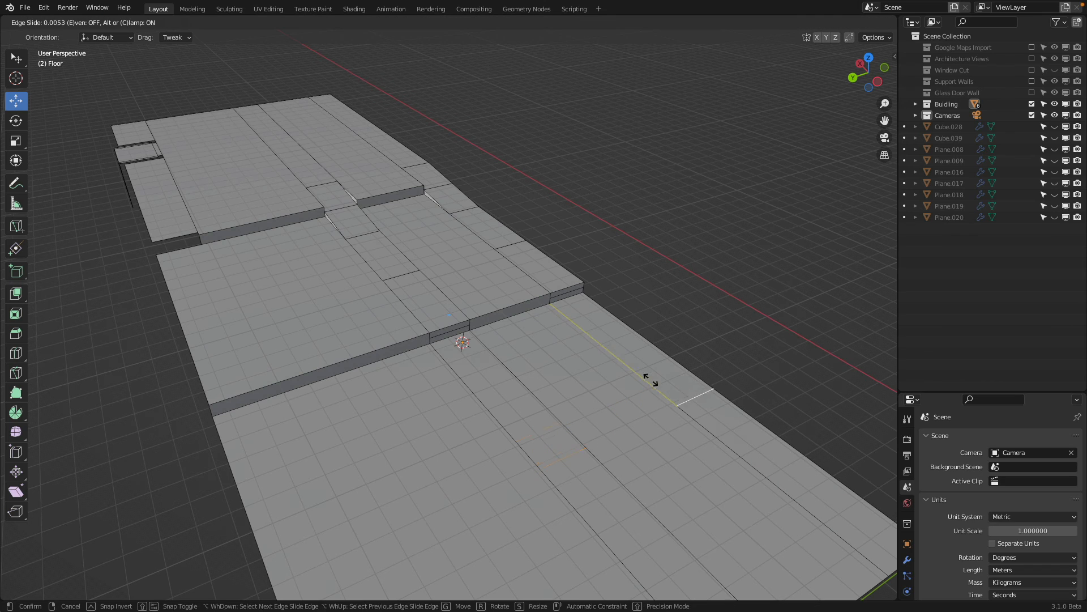
{"action": "left_click", "coordinate": [410, 174]}
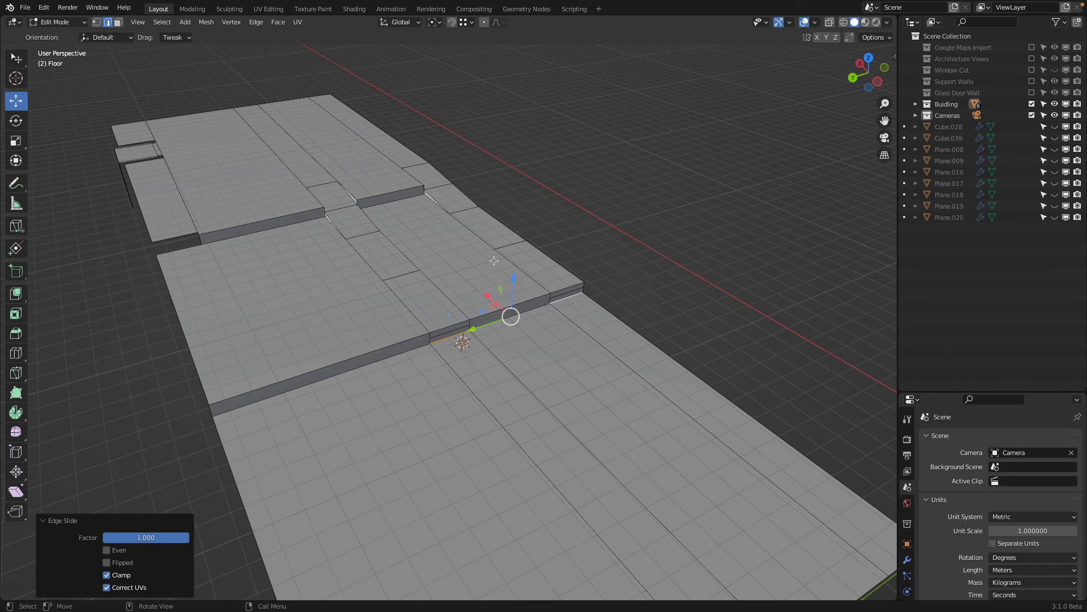
{"action": "type", "text": "gx-3.3"}
{"action": "key", "text": "Return"}
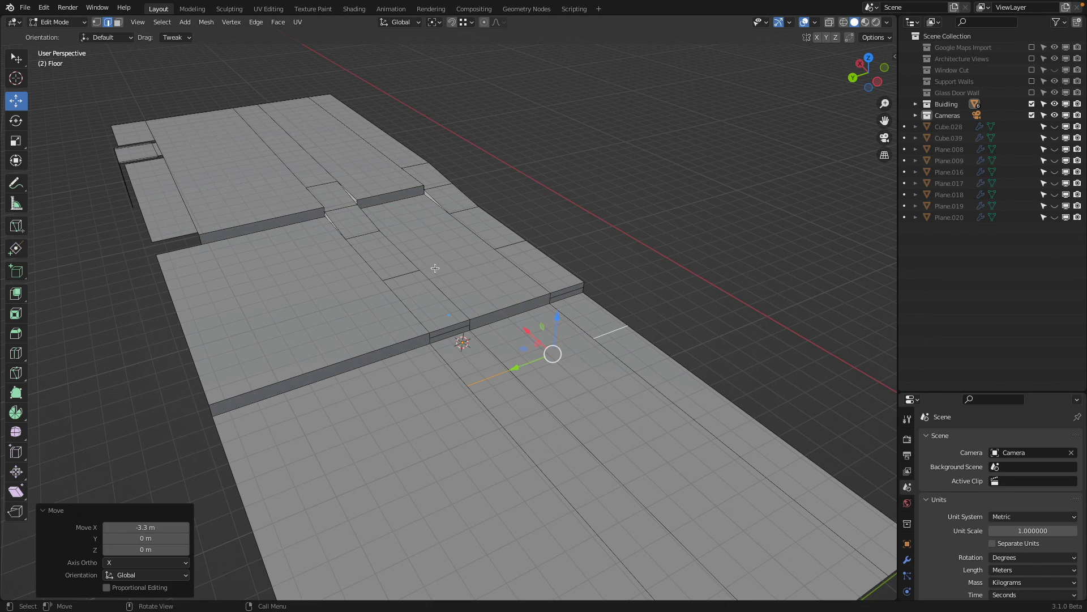
Slide the middle floor's two new cross edges to the top of the step and offset them 3.3 m along X
{"action": "left_click_drag", "start_coordinate": [402, 278], "coordinate": [407, 274]}
{"action": "left_click", "coordinate": [501, 250], "text": "shift"}
{"action": "key", "text": "ctrl+z"}
{"action": "key", "text": "ctrl+z"}
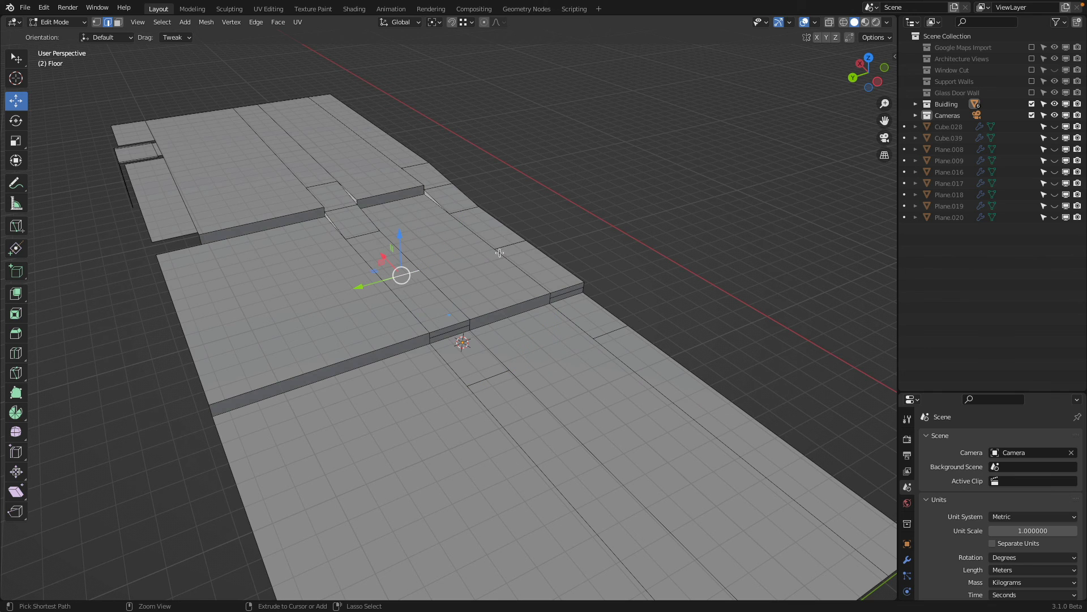
{"action": "left_click", "coordinate": [500, 253], "text": "shift"}
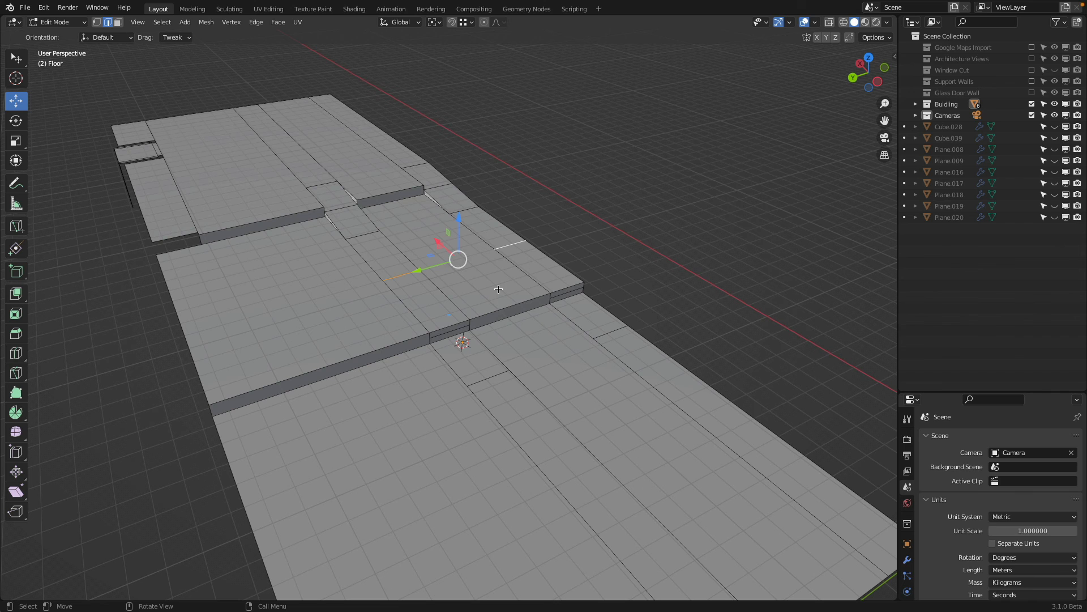
{"action": "key", "text": "g"}
{"action": "key", "text": "g"}
{"action": "left_click", "coordinate": [631, 270]}
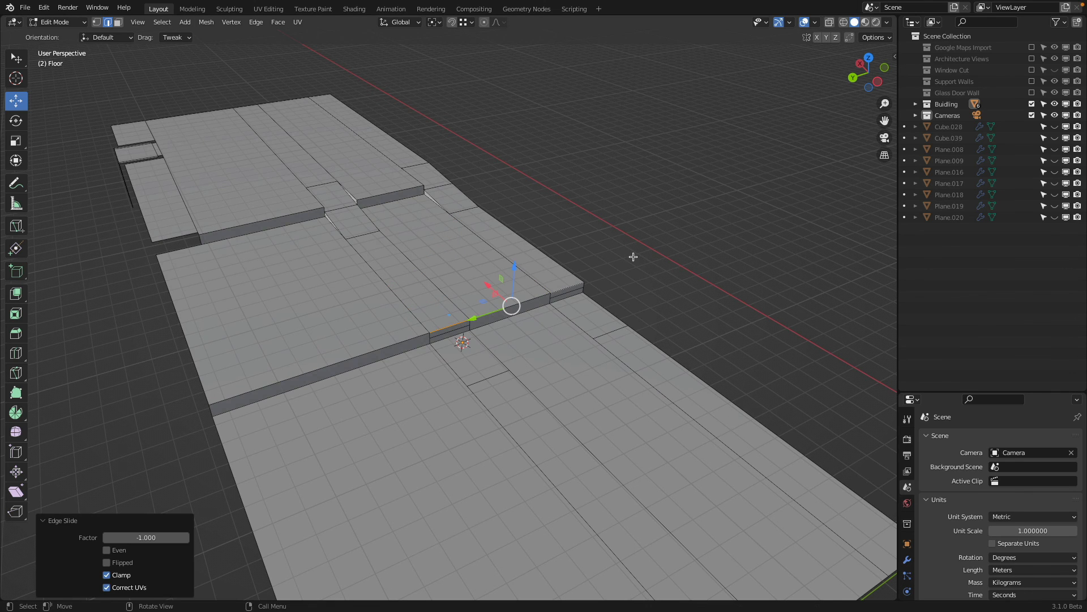
{"action": "type", "text": "gx3.3"}
{"action": "key", "text": "Return"}
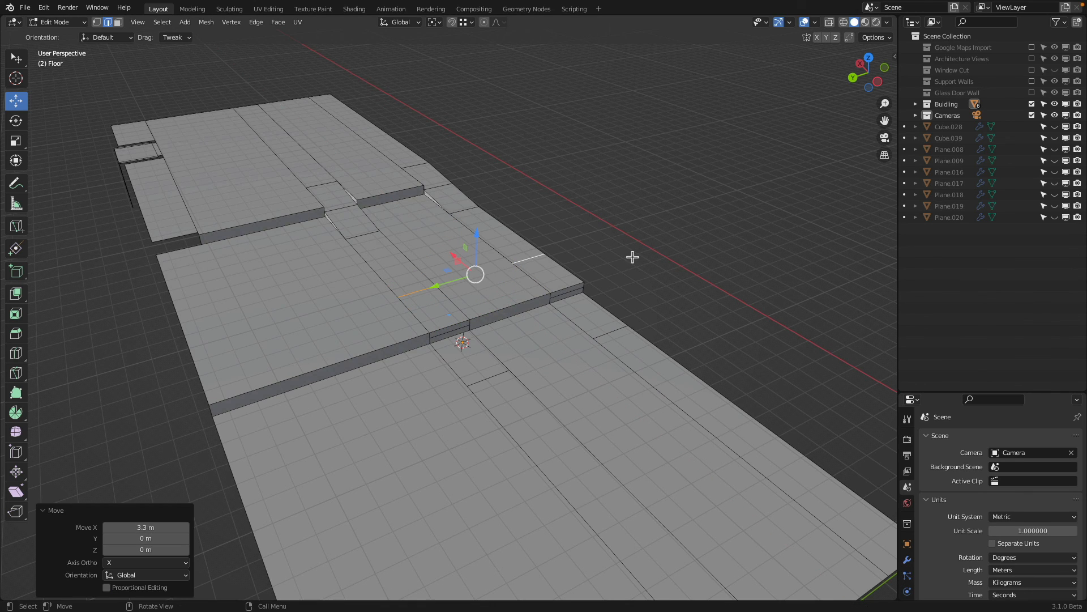
Delete the top and bottom edges of the step between middle and lower floors in both the central and outer strips
{"action": "scroll", "coordinate": [508, 267], "scroll_direction": "up", "scroll_amount": 2}
{"action": "left_click", "coordinate": [477, 337]}
{"action": "left_click", "coordinate": [453, 371], "text": "shift"}
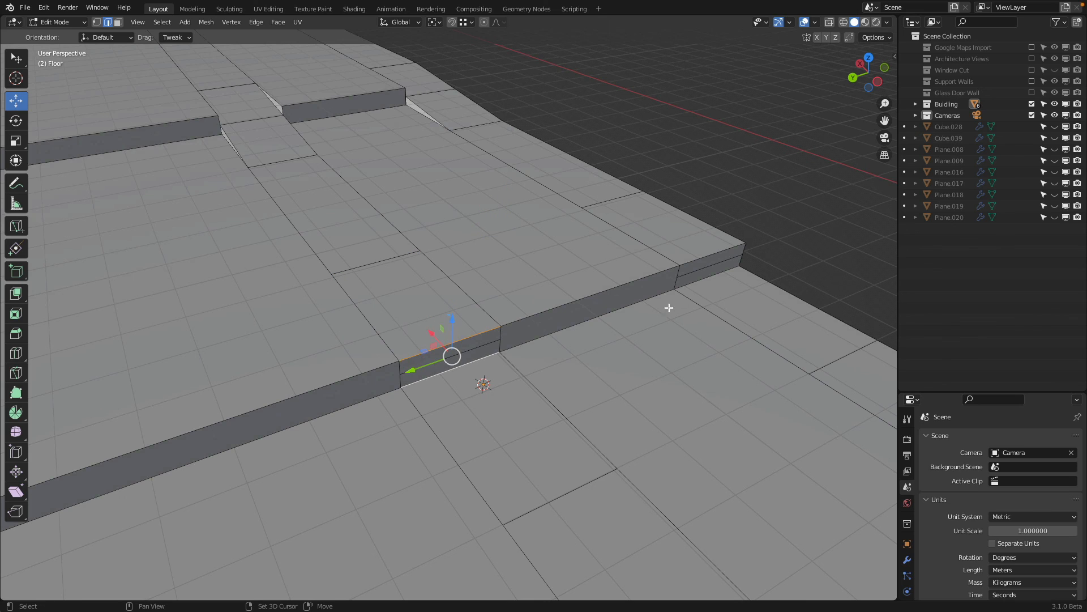
{"action": "left_click", "coordinate": [693, 282], "text": "shift"}
{"action": "left_click", "coordinate": [700, 258], "text": "shift"}
{"action": "key", "text": "x"}
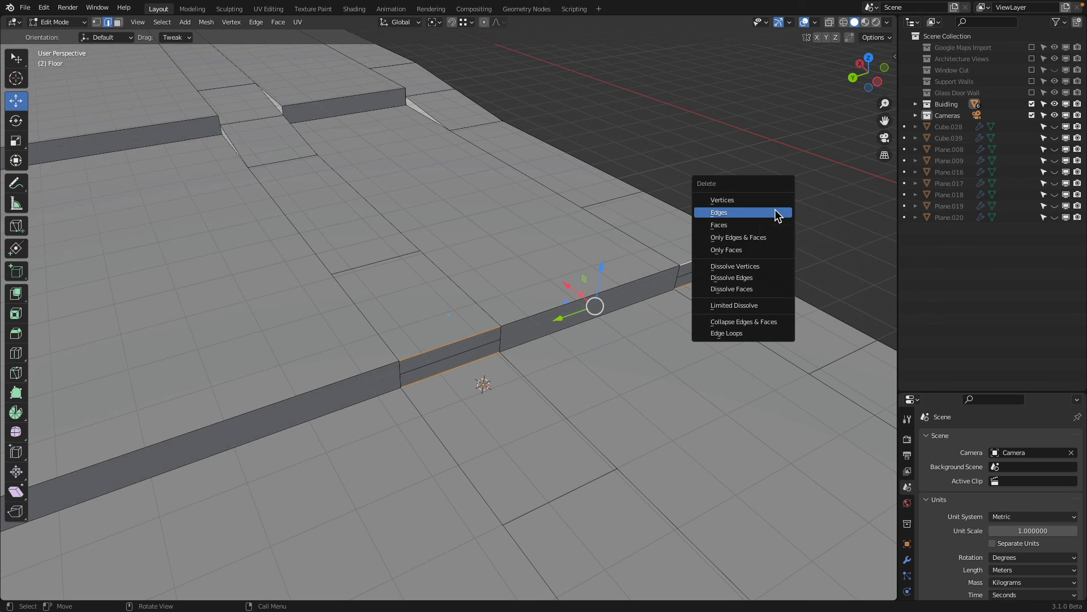
{"action": "left_click", "coordinate": [776, 214]}
Delete the leftover edges along the building's outer boundary around the gap in the outer strip
{"action": "left_click", "coordinate": [734, 240]}
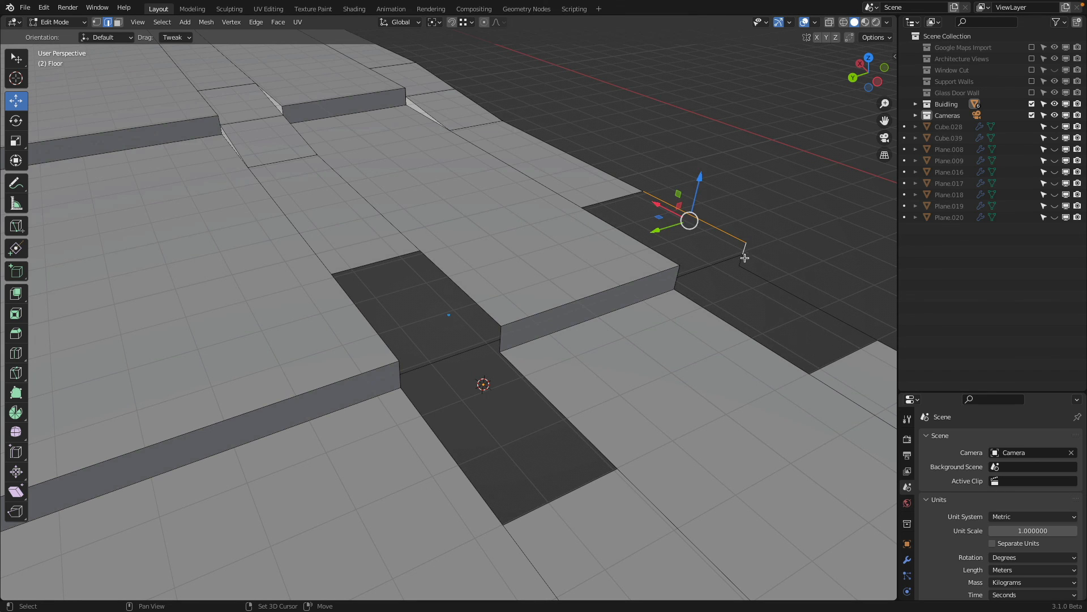
{"action": "left_click", "coordinate": [751, 260], "text": "shift"}
{"action": "key", "text": "x"}
{"action": "left_click", "coordinate": [802, 245]}
Fill the outer strip's upper and lower ramp faces and the side triangle of its upper half
{"action": "middle_click_drag", "start_coordinate": [814, 240], "coordinate": [717, 233]}
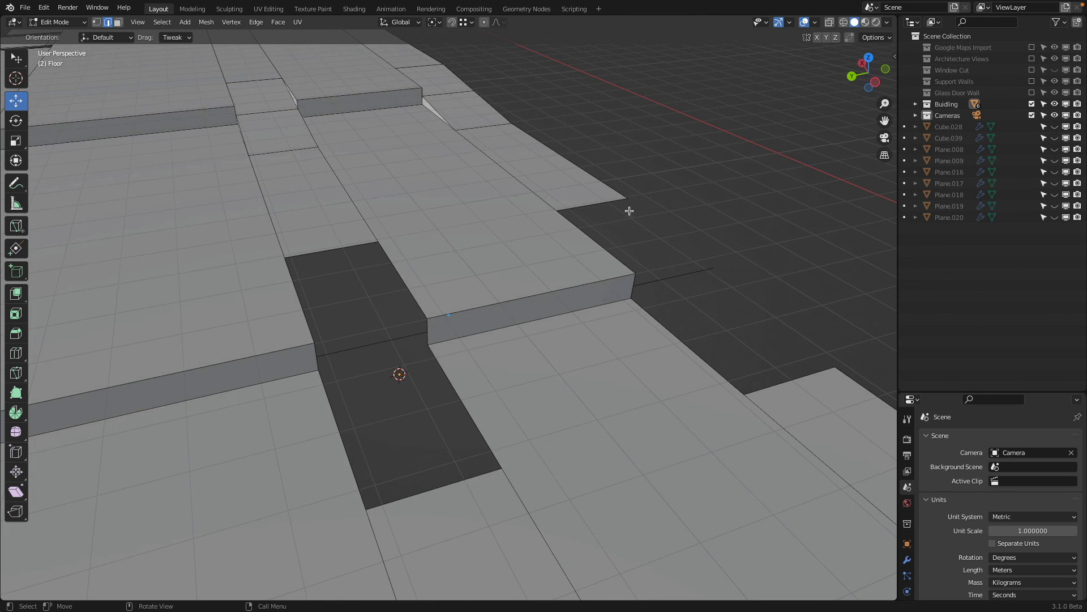
{"action": "left_click", "coordinate": [626, 210]}
{"action": "key", "text": "e"}
{"action": "left_click", "coordinate": [789, 376], "text": "shift"}
{"action": "key", "text": "f"}
{"action": "middle_click_drag", "start_coordinate": [789, 374], "coordinate": [698, 332]}
{"action": "left_click", "coordinate": [231, 228]}
{"action": "left_click", "coordinate": [213, 254], "text": "shift"}
{"action": "key", "text": "f"}
Fill the central strip's upper and lower ramp faces and the upper side triangle facing the wide floor area
{"action": "middle_click_drag", "start_coordinate": [215, 255], "coordinate": [617, 312], "text": "shift"}
{"action": "left_click", "coordinate": [494, 237]}
{"action": "left_click", "coordinate": [560, 200], "text": "shift"}
{"action": "key", "text": "f"}
{"action": "left_click", "coordinate": [499, 201]}
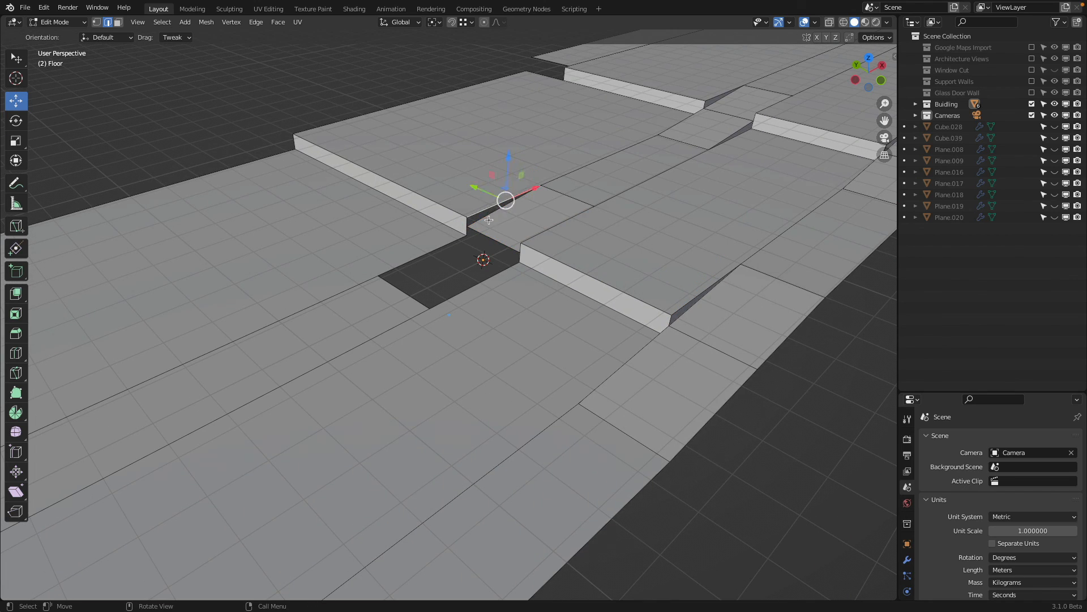
{"action": "left_click", "coordinate": [491, 215], "text": "shift"}
{"action": "key", "text": "f"}
{"action": "left_click", "coordinate": [472, 251]}
{"action": "left_click", "coordinate": [404, 265], "text": "shift"}
{"action": "key", "text": "f"}
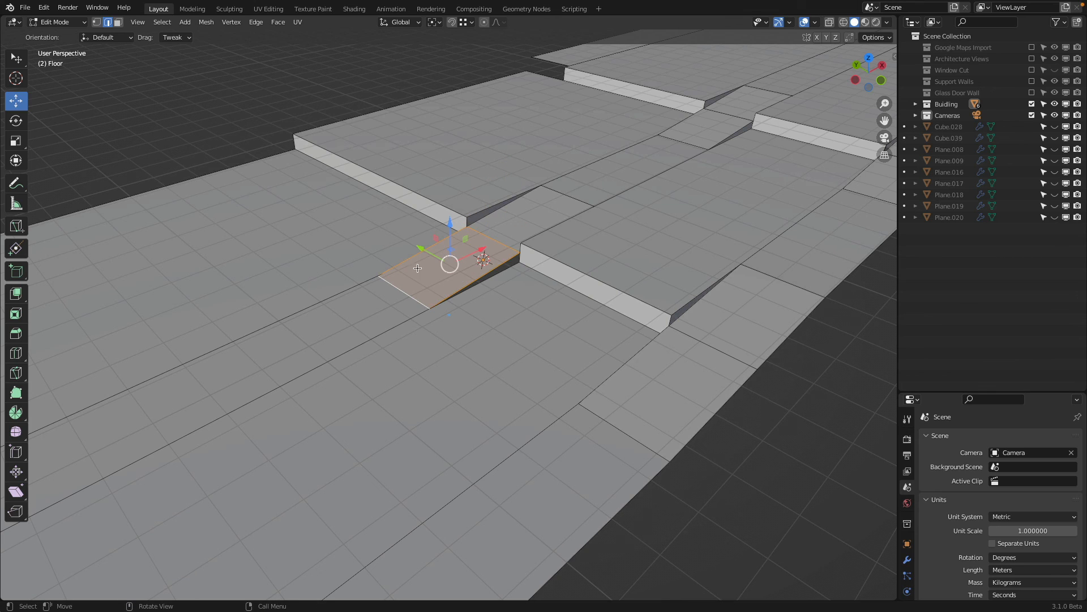
Fill the lower ramp side triangles of the central and outer strips at both ends of the step segment between them
{"action": "left_click", "coordinate": [502, 262]}
{"action": "left_click", "coordinate": [497, 274], "text": "shift"}
{"action": "key", "text": "f"}
{"action": "middle_click_drag", "start_coordinate": [531, 336], "coordinate": [634, 272]}
{"action": "left_click", "coordinate": [662, 243]}
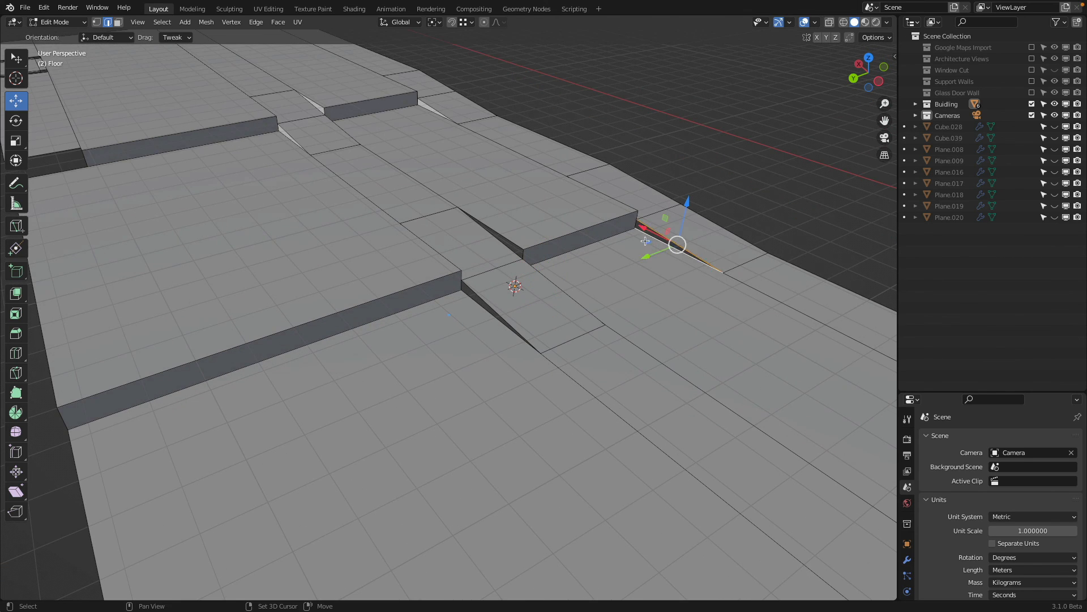
{"action": "key", "text": "f"}
Fill the central ramp's two remaining side triangles, the upper one toward the outer strip and the lower one toward the wide floor
{"action": "left_click", "coordinate": [497, 230]}
{"action": "left_click", "coordinate": [494, 240], "text": "shift"}
{"action": "key", "text": "f"}
{"action": "left_click", "coordinate": [482, 310]}
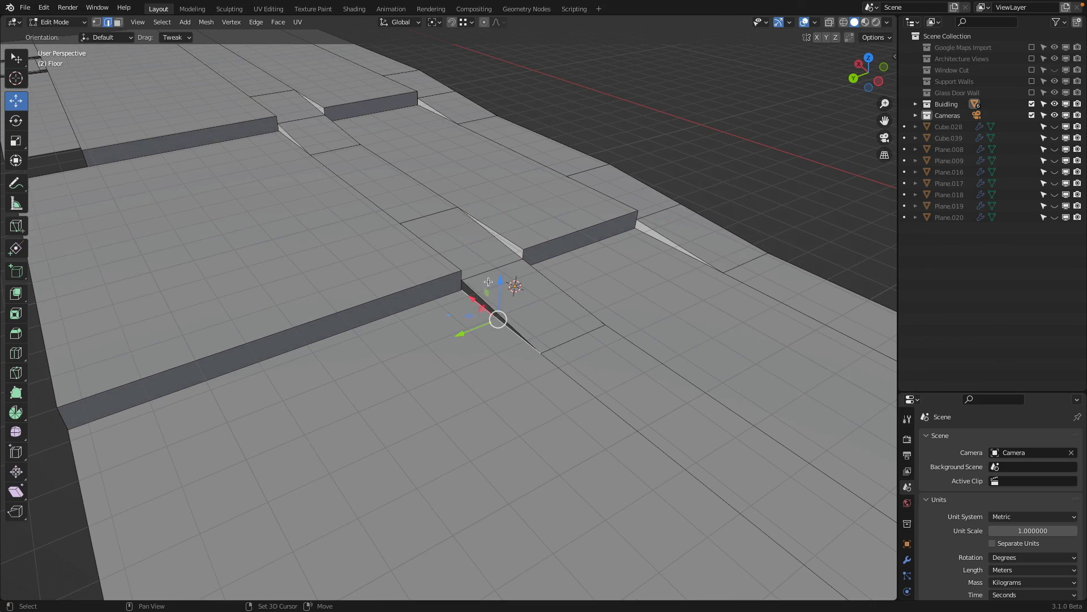
{"action": "left_click", "coordinate": [476, 286], "text": "shift"}
{"action": "key", "text": "f"}
Return to Object Mode, check the floor's normals with the Face Orientation overlay, and turn the overlay off
{"action": "scroll", "coordinate": [525, 258], "scroll_direction": "down", "scroll_amount": 4}
{"action": "key", "text": "Tab"}
{"action": "middle_click_drag", "start_coordinate": [529, 260], "coordinate": [633, 266]}
{"action": "key", "text": "q"}
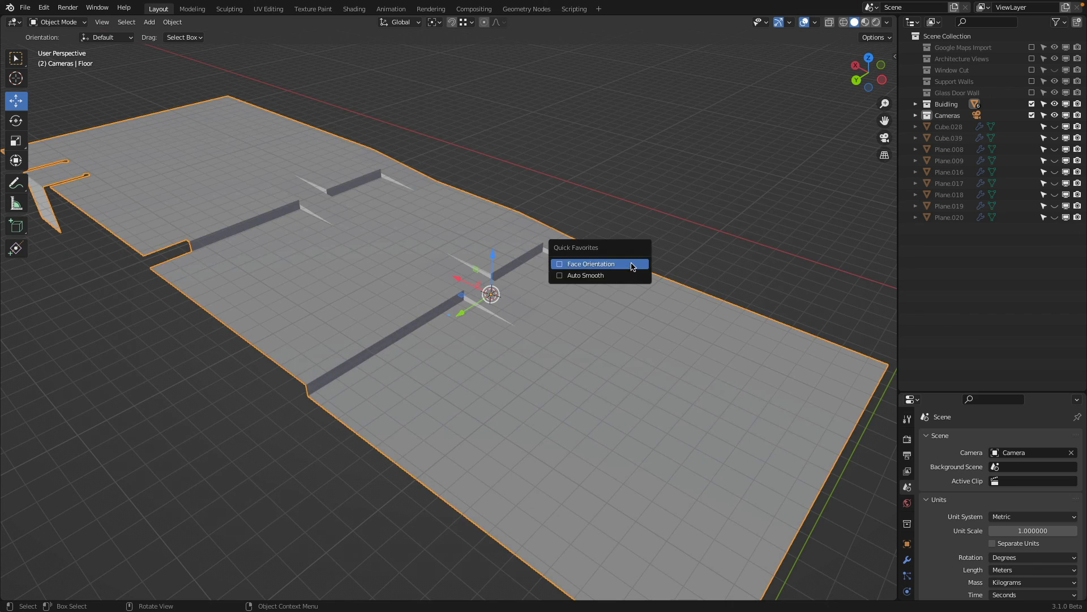
{"action": "left_click", "coordinate": [616, 264]}
{"action": "key", "text": "q"}
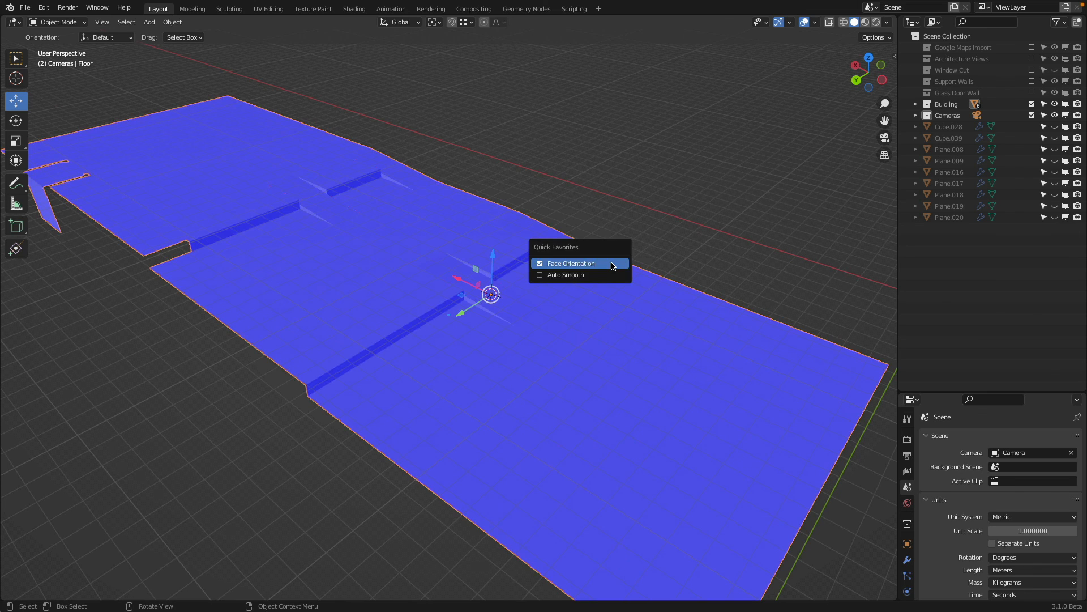
{"action": "left_click", "coordinate": [612, 264]}
{"action": "middle_click_drag", "start_coordinate": [513, 231], "coordinate": [579, 244], "text": "shift"}
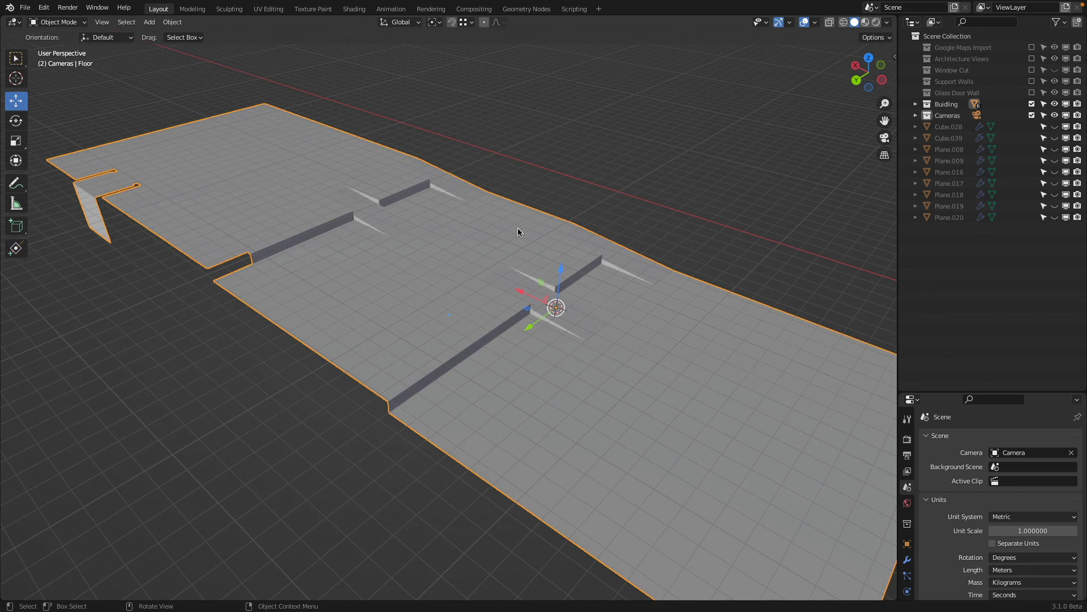